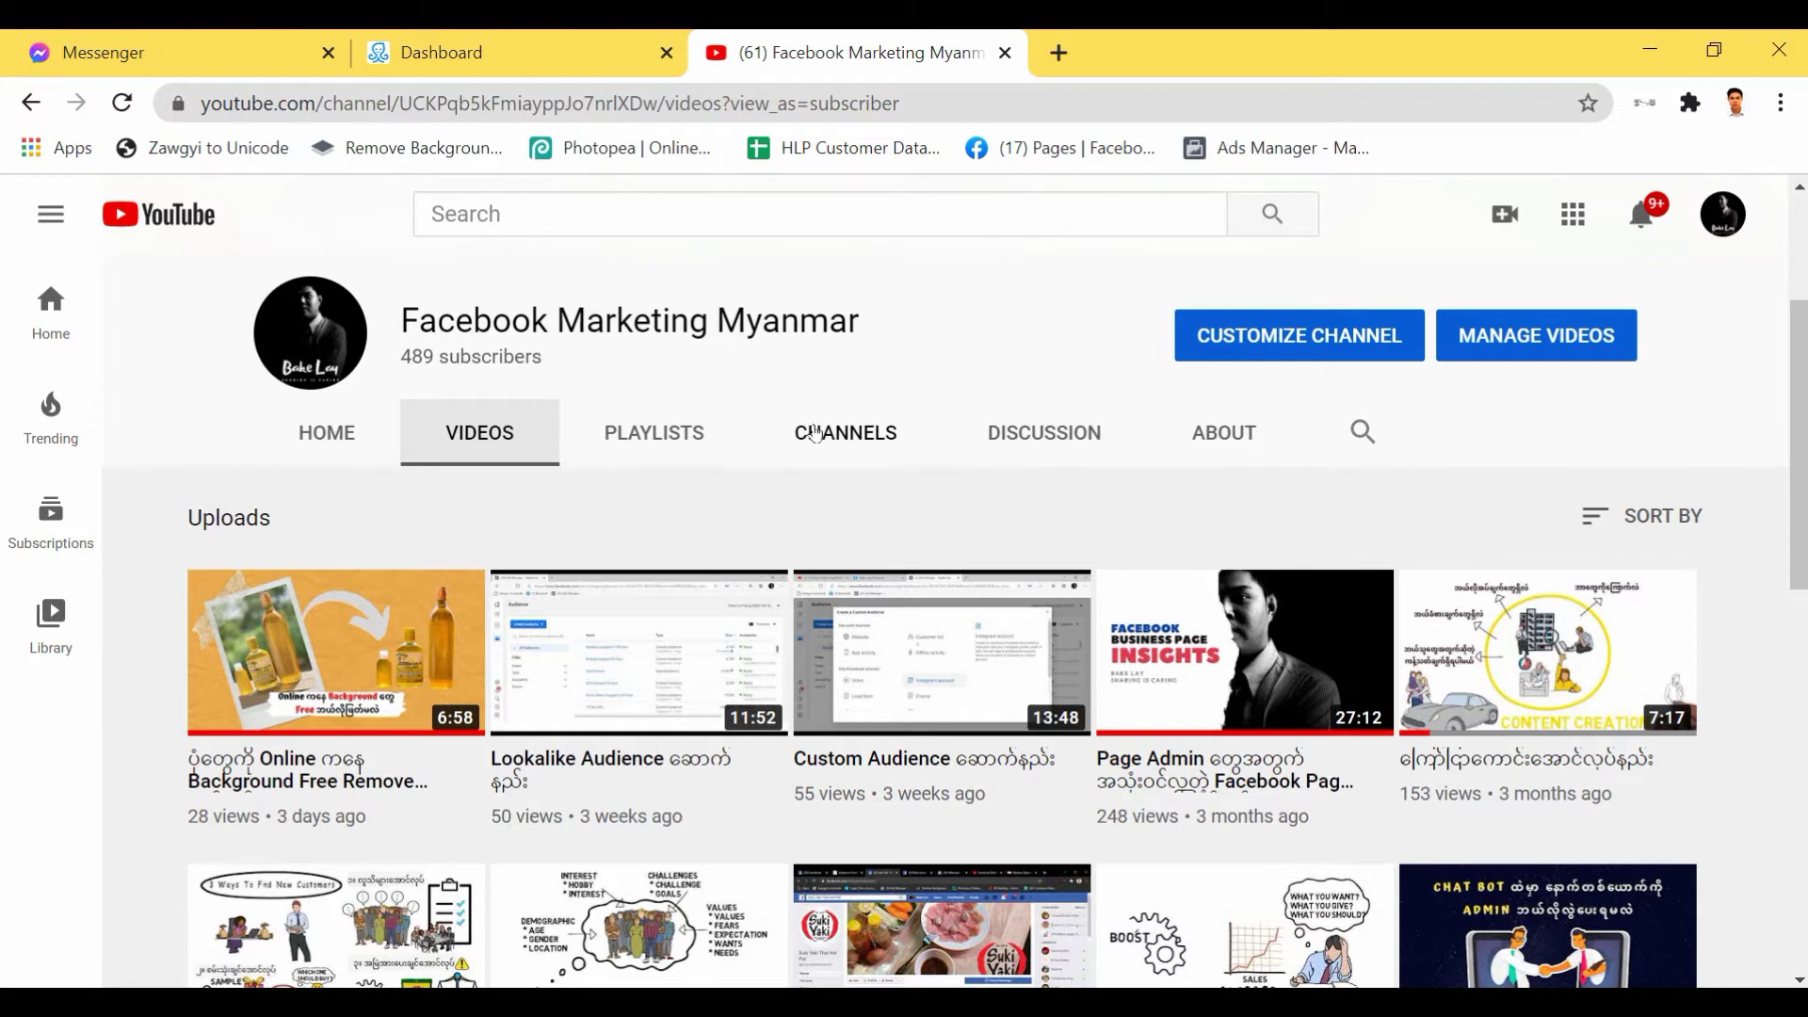
# Switch to the ManyChat dashboard and open the list of keyword automations.
pyautogui.hotkey('ctrl', 'shift', 'Tab')
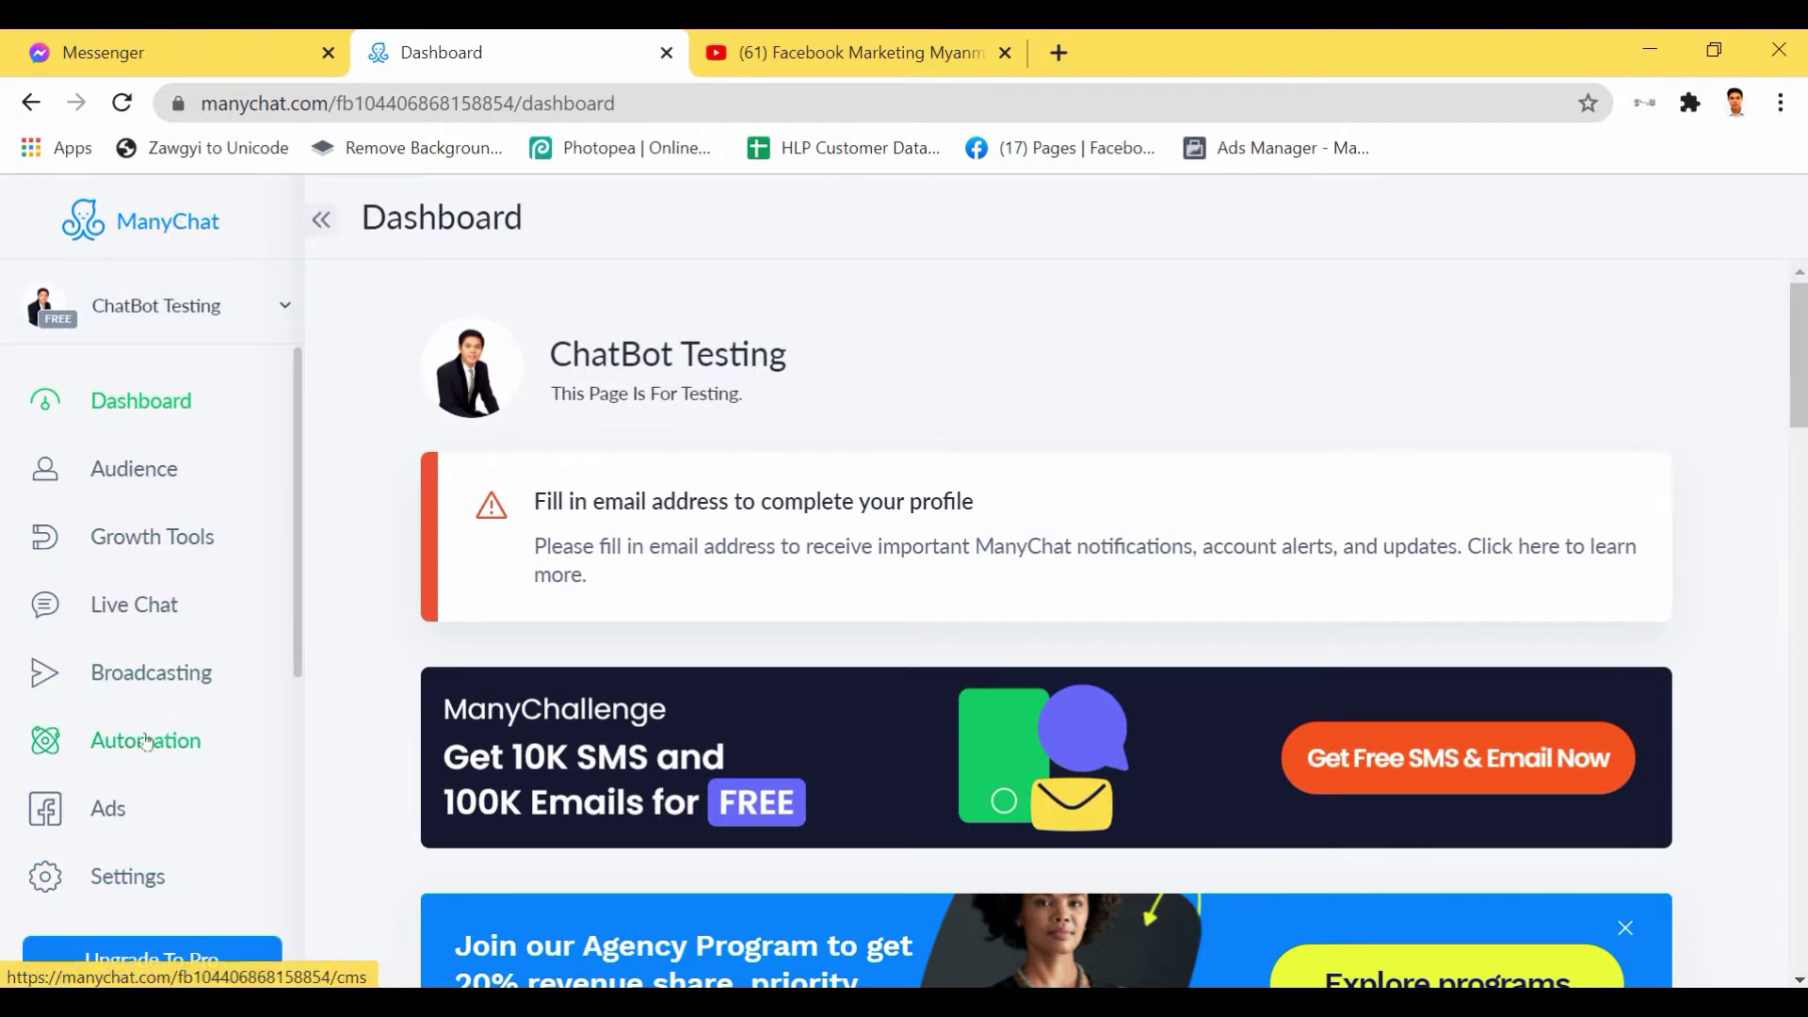
pyautogui.click(107, 752)
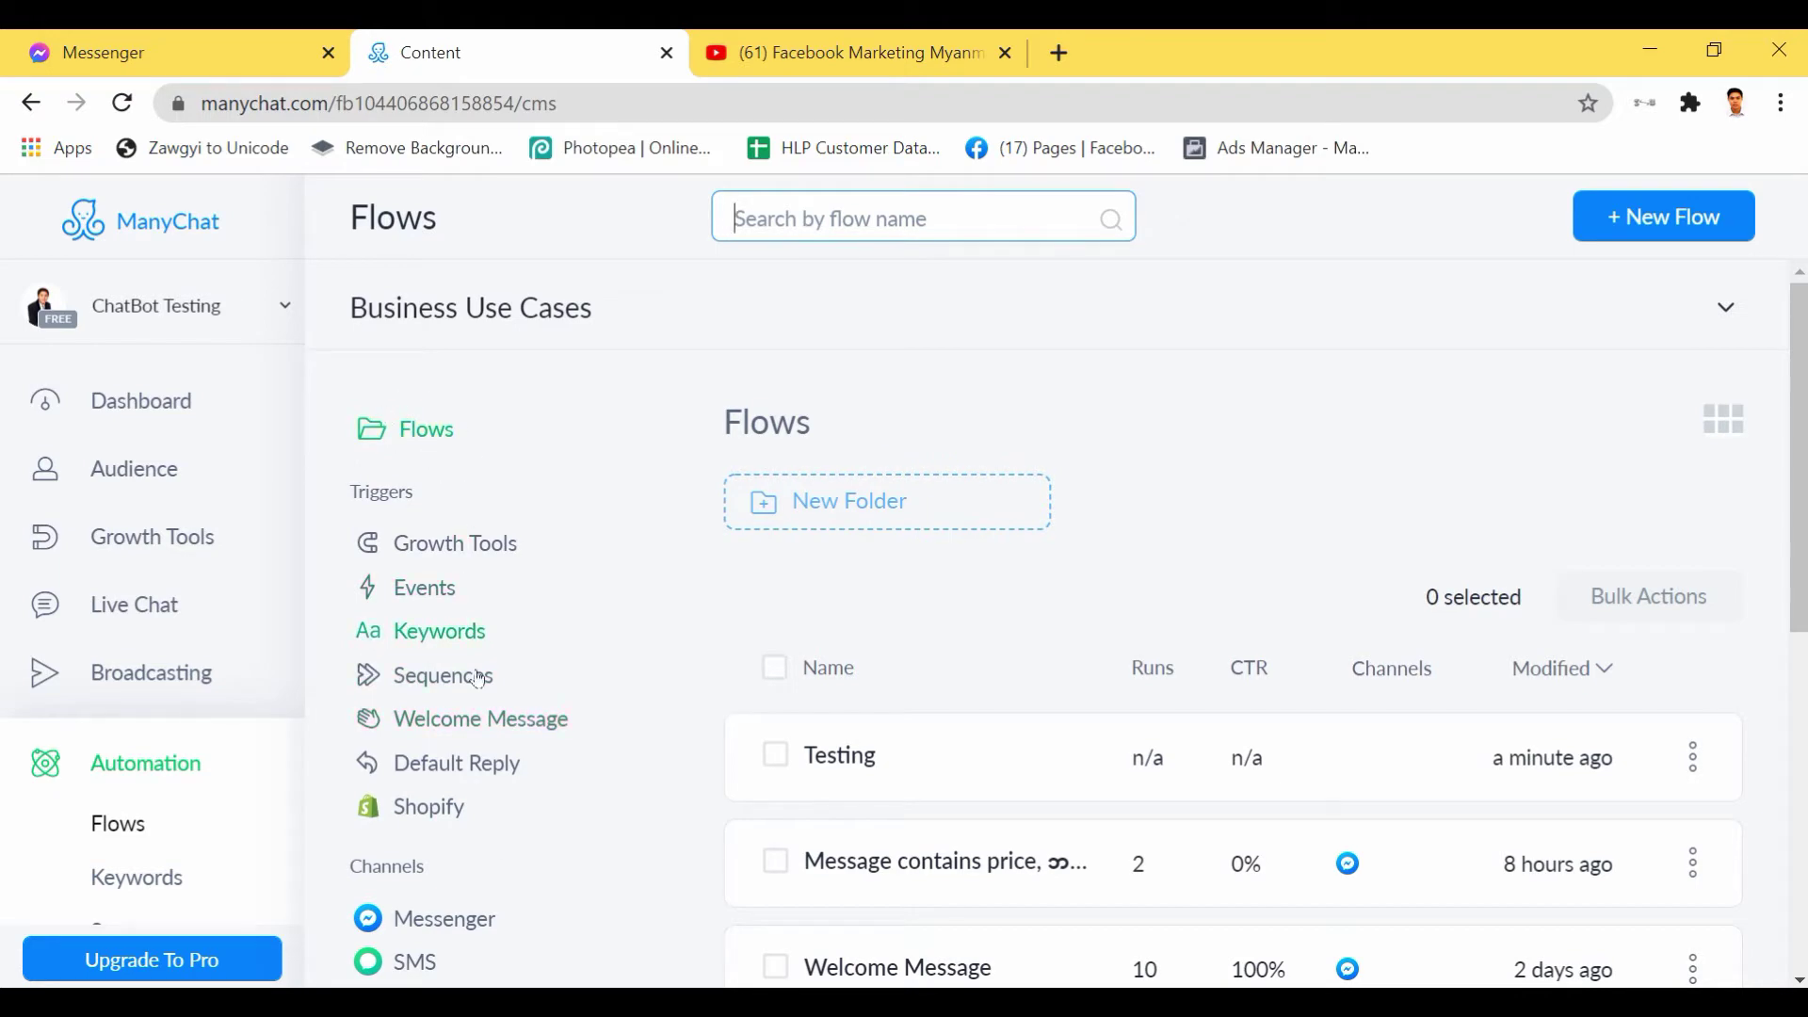
pyautogui.scroll(-6, 477, 743)
pyautogui.scroll(-3, 161, 843)
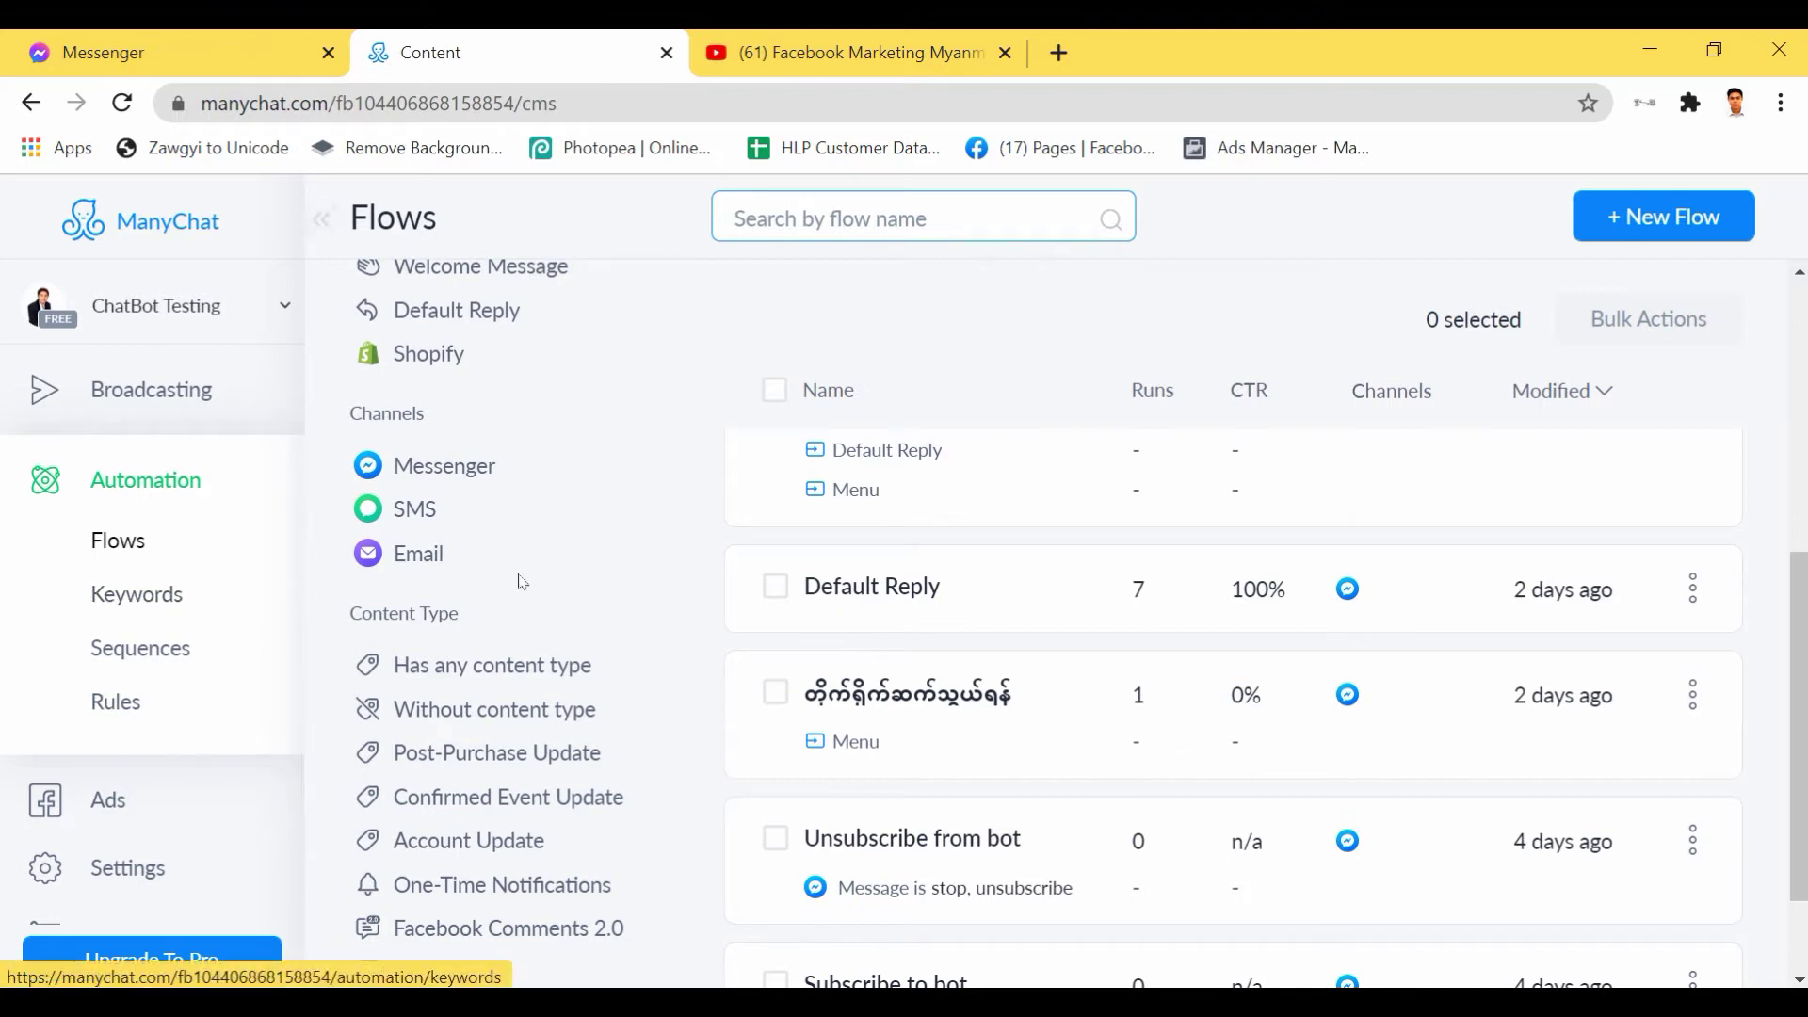
pyautogui.scroll(2, 517, 577)
pyautogui.click(146, 607)
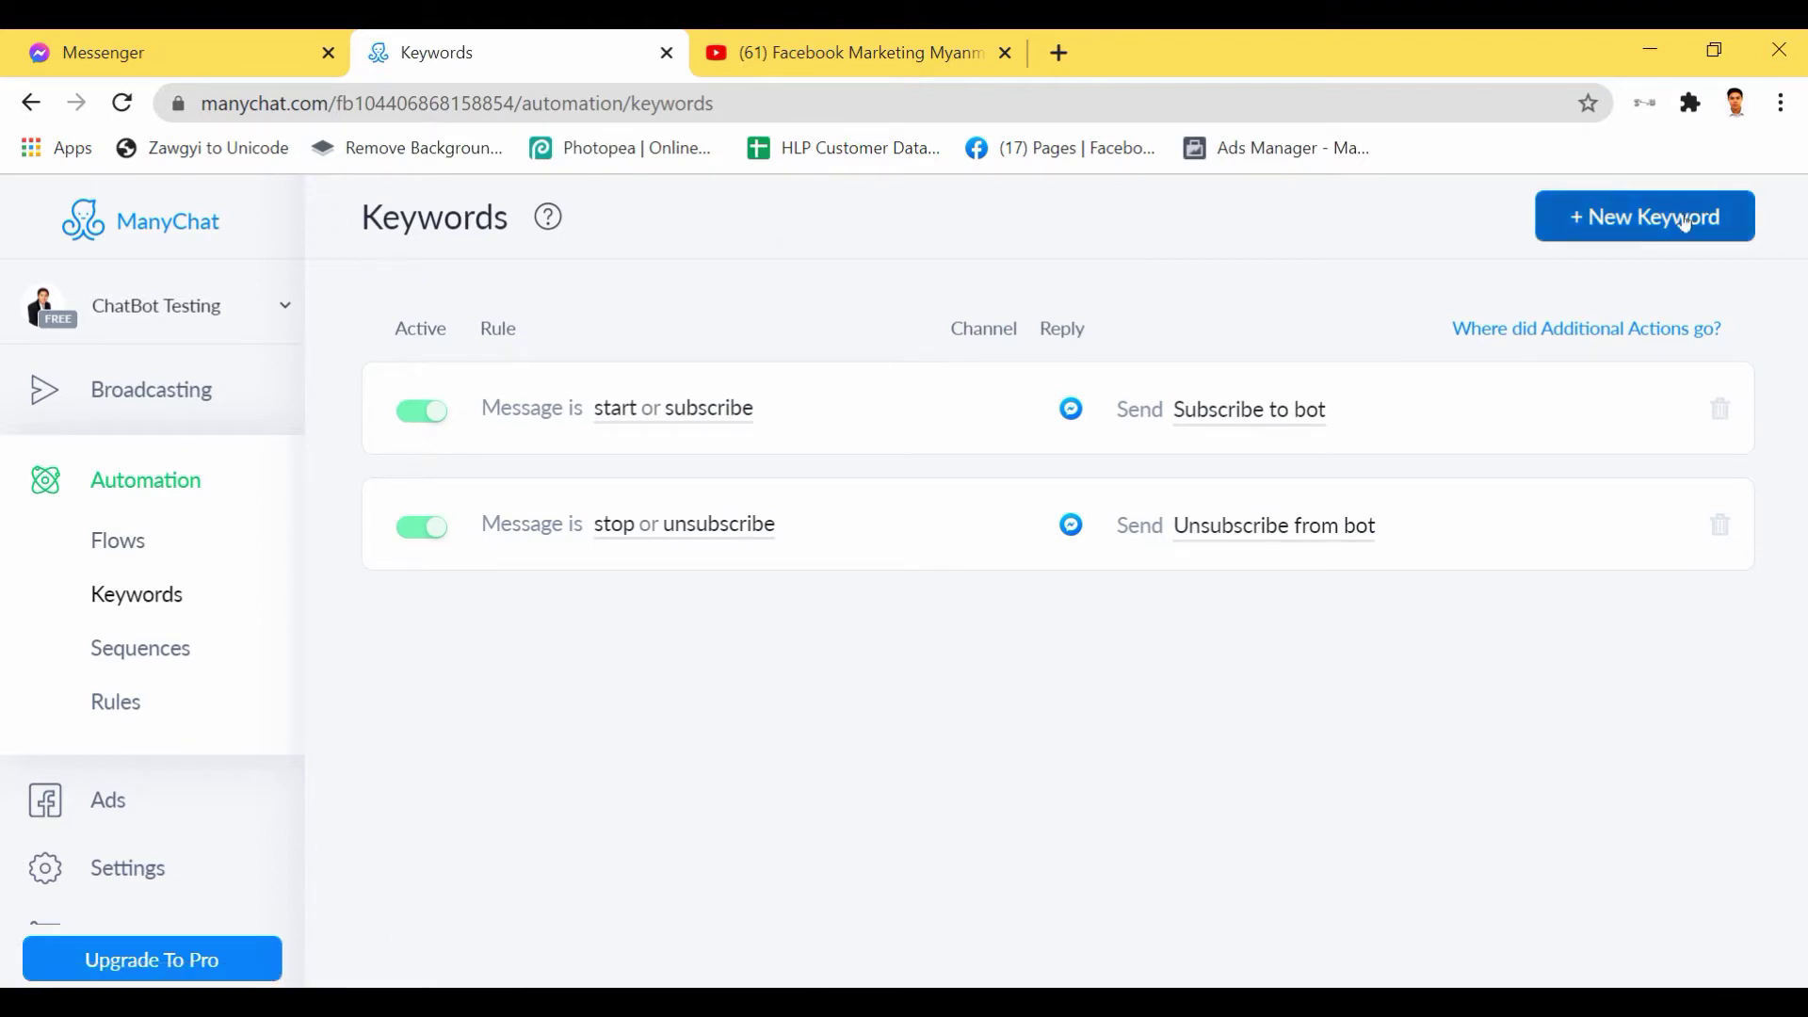
# Start a new keyword rule and set its condition to "Message contains".
pyautogui.click(1684, 223)
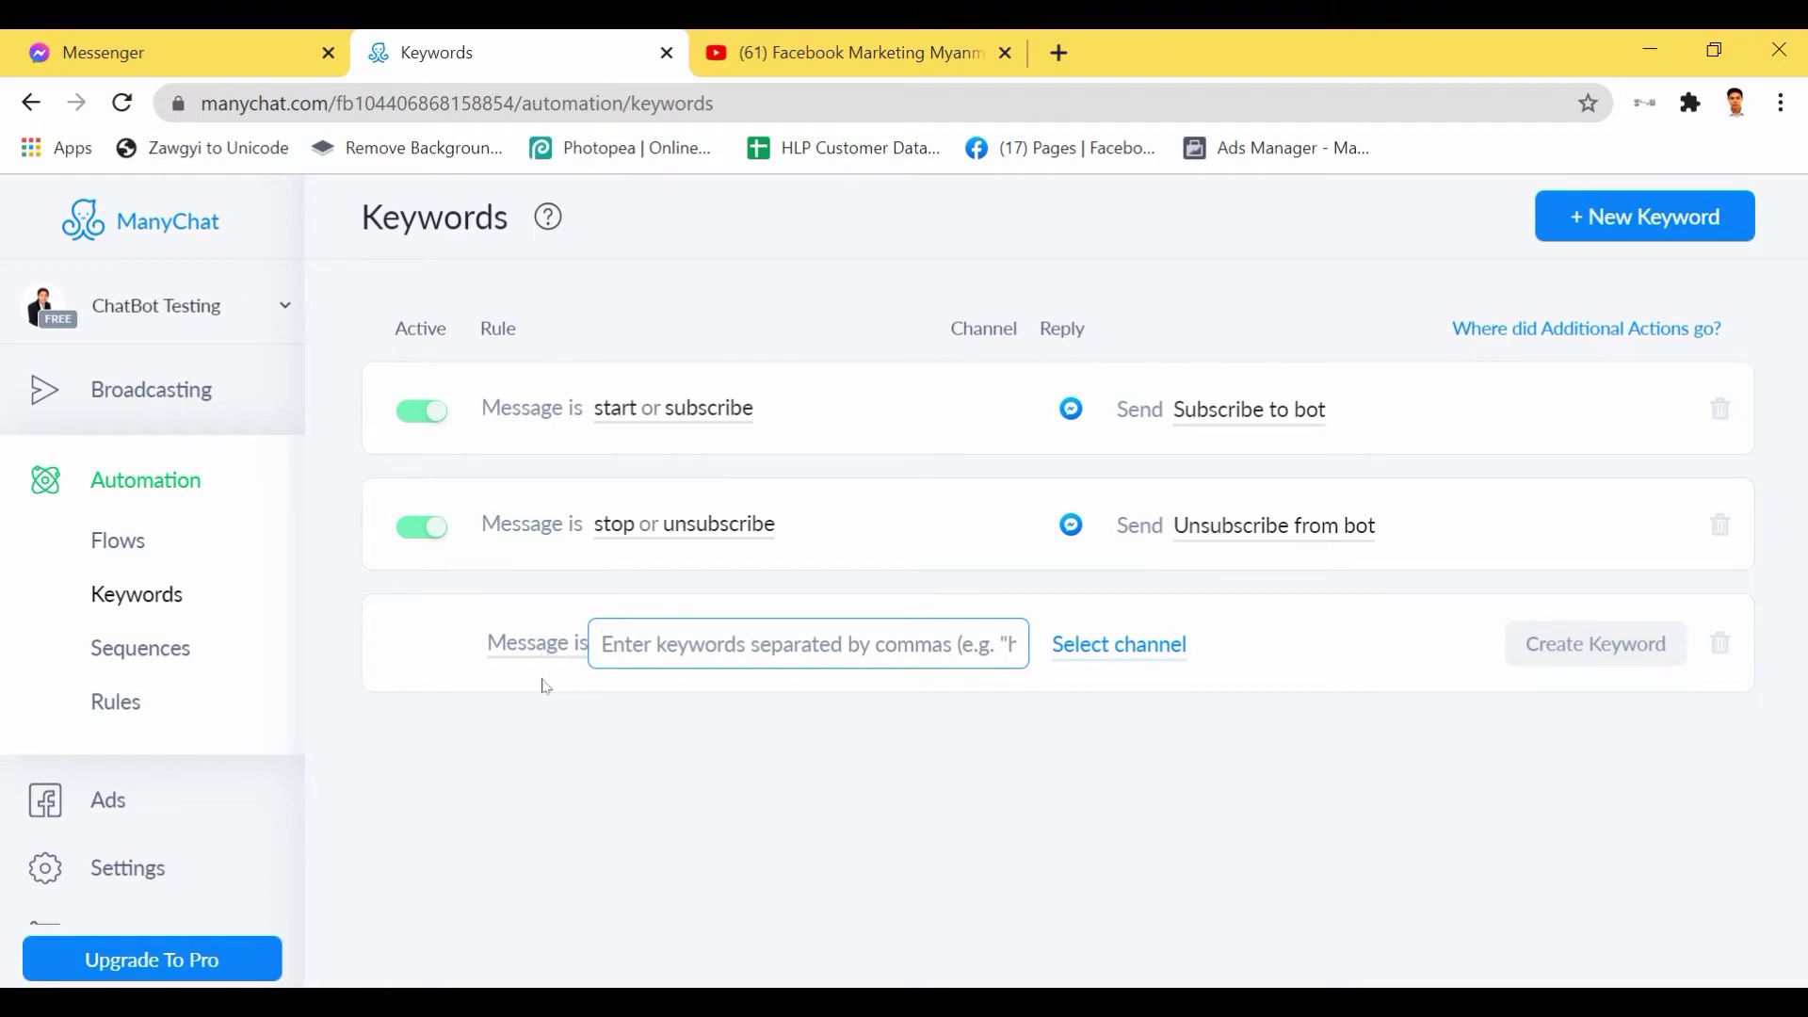
pyautogui.click(549, 653)
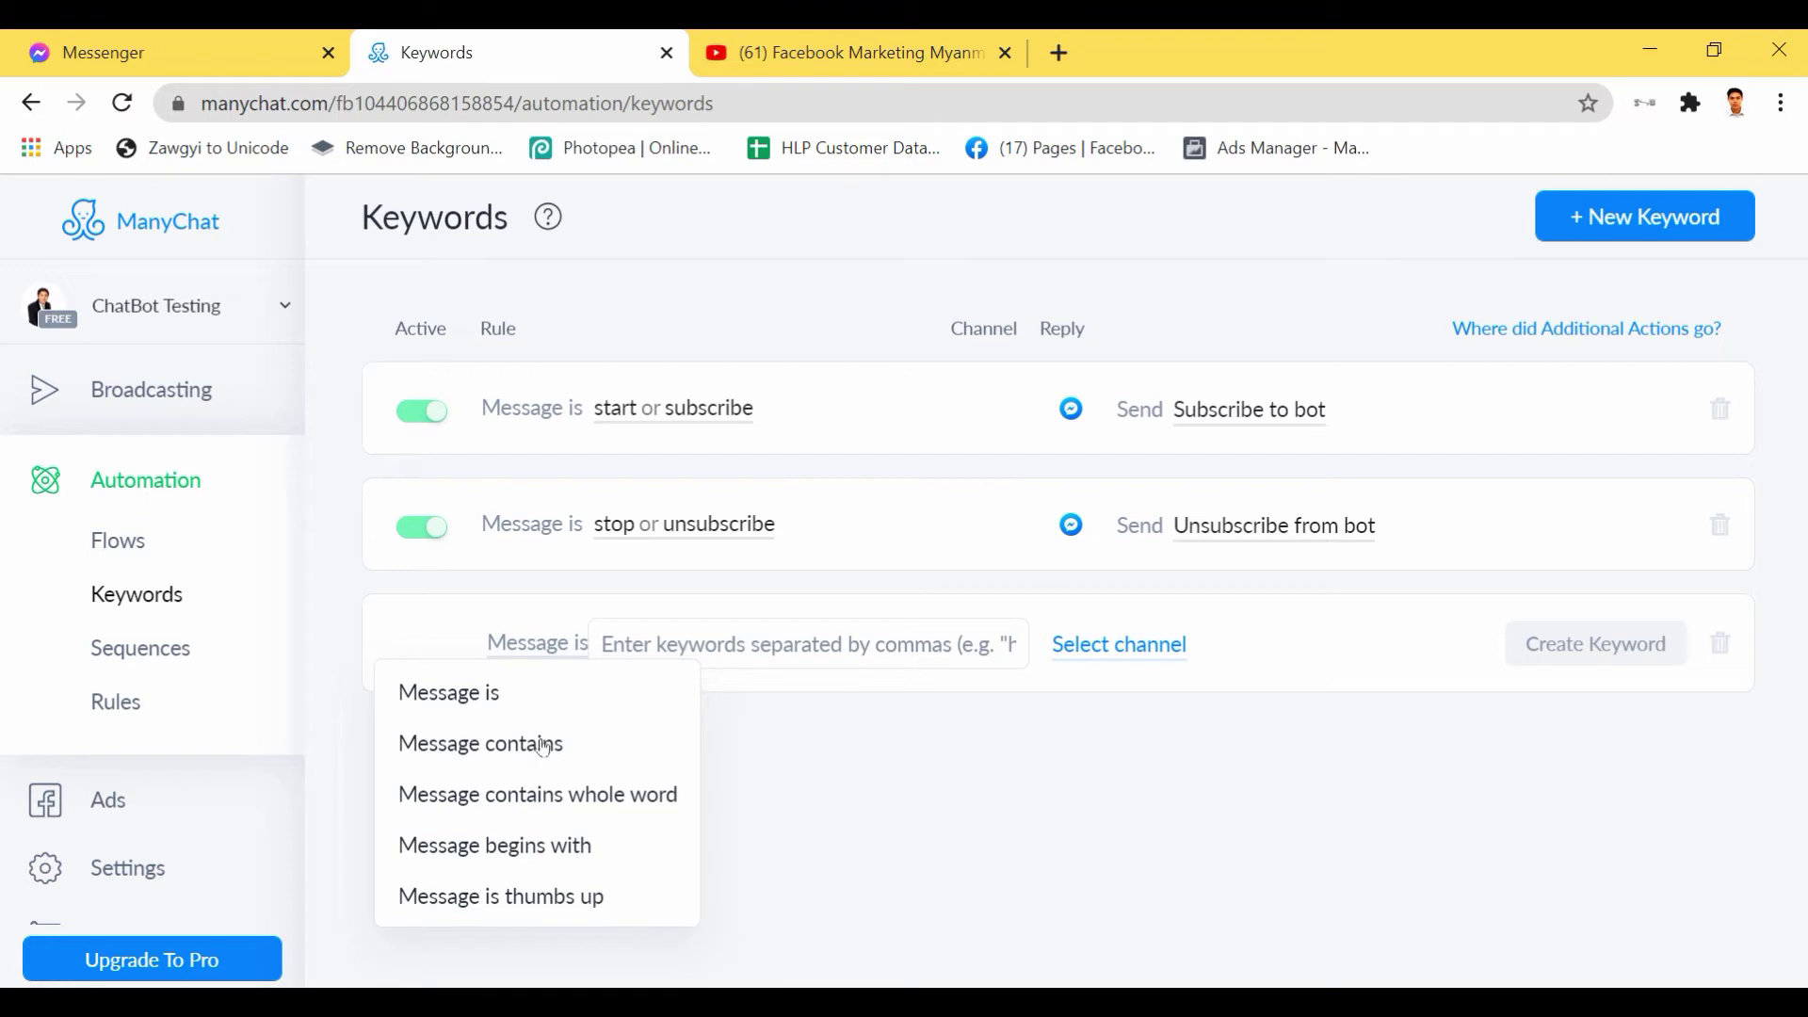
pyautogui.click(483, 751)
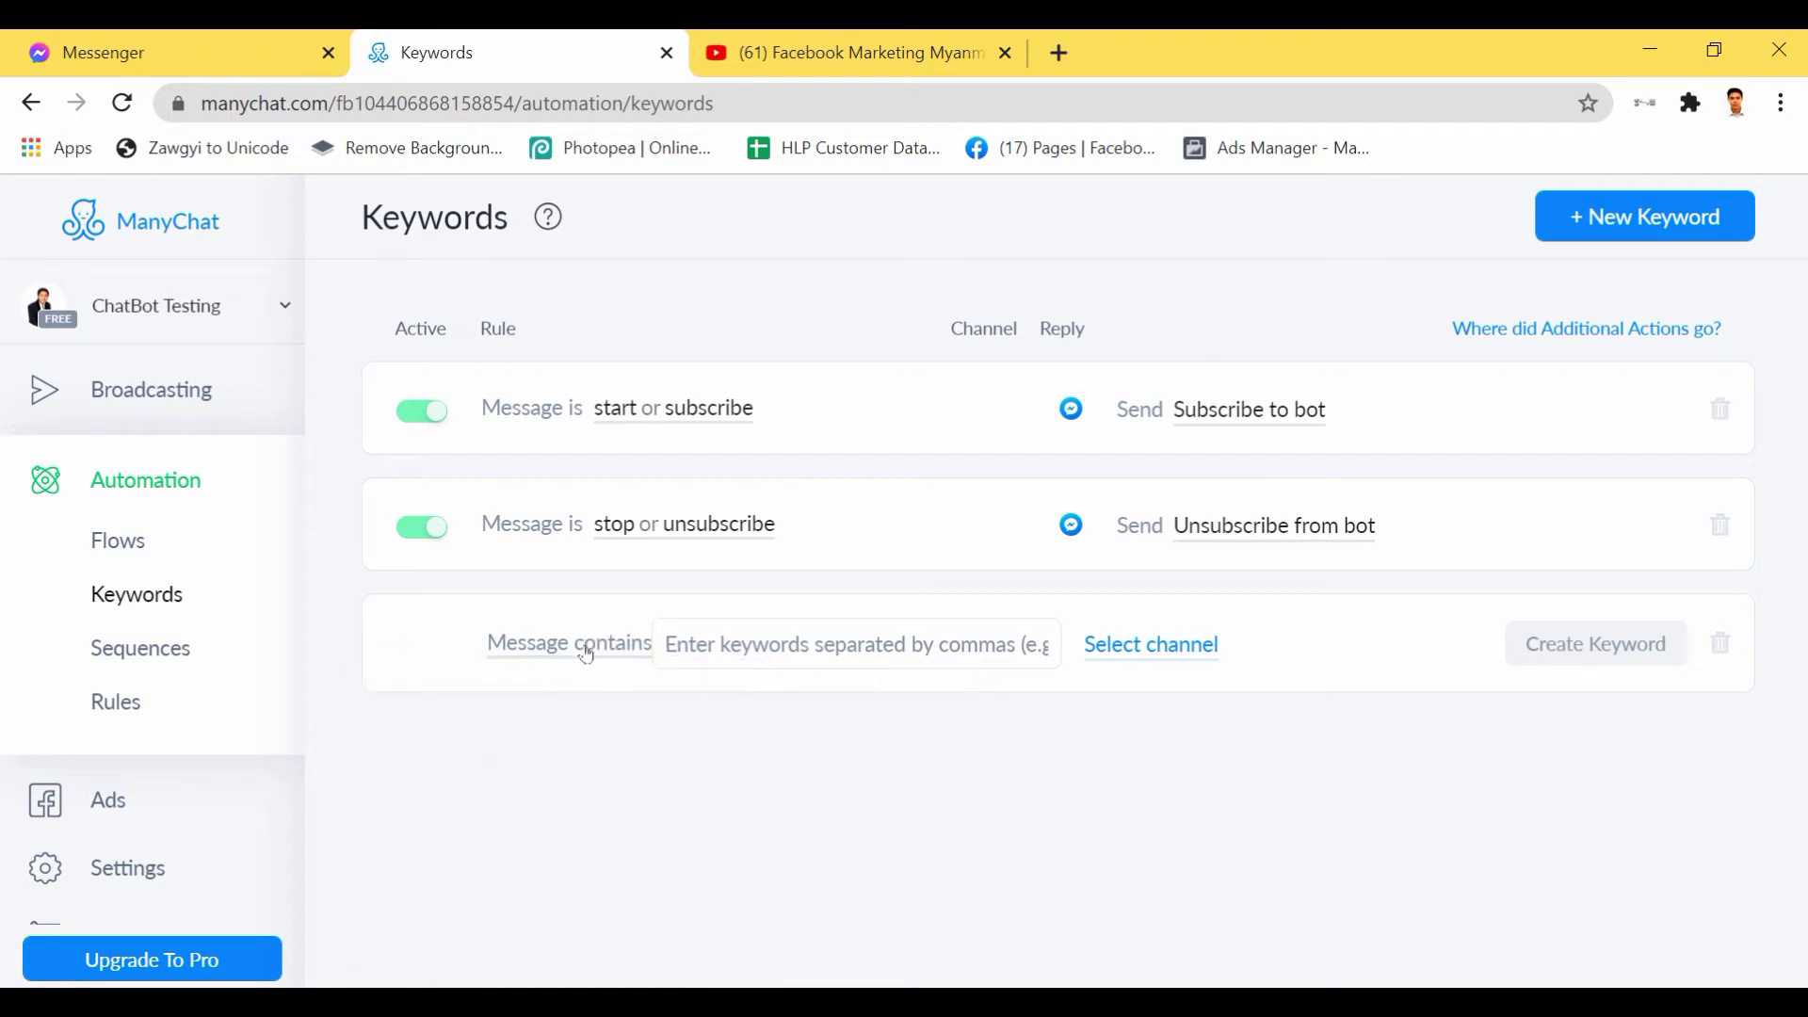
# Enter the trigger keywords "ဈေးနှုန်း, price, ဘယ်လောက်ပေး, how much" and create the keyword rule.
pyautogui.click(723, 640)
pyautogui.click(885, 273)
pyautogui.click(748, 640)
pyautogui.write('a')
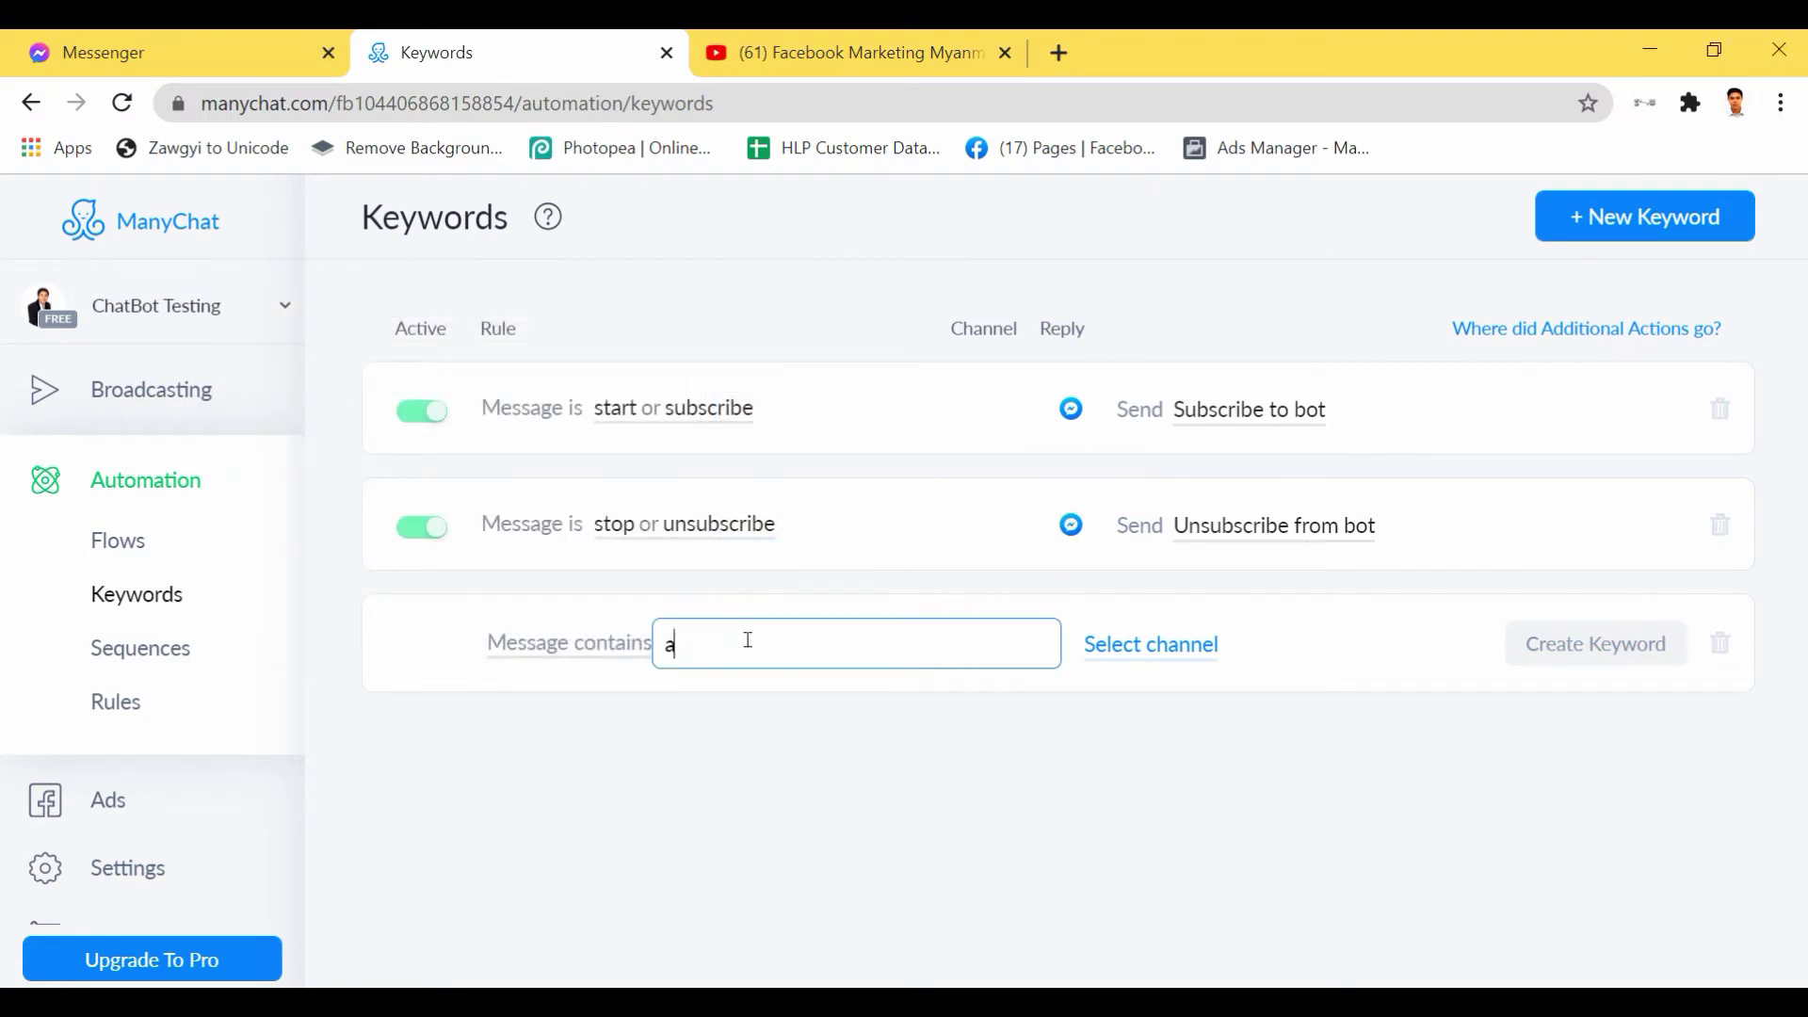
pyautogui.press('BackSpace')
pyautogui.hotkey('ctrl', 'shift')
pyautogui.write('ေပြးနှုန်း')
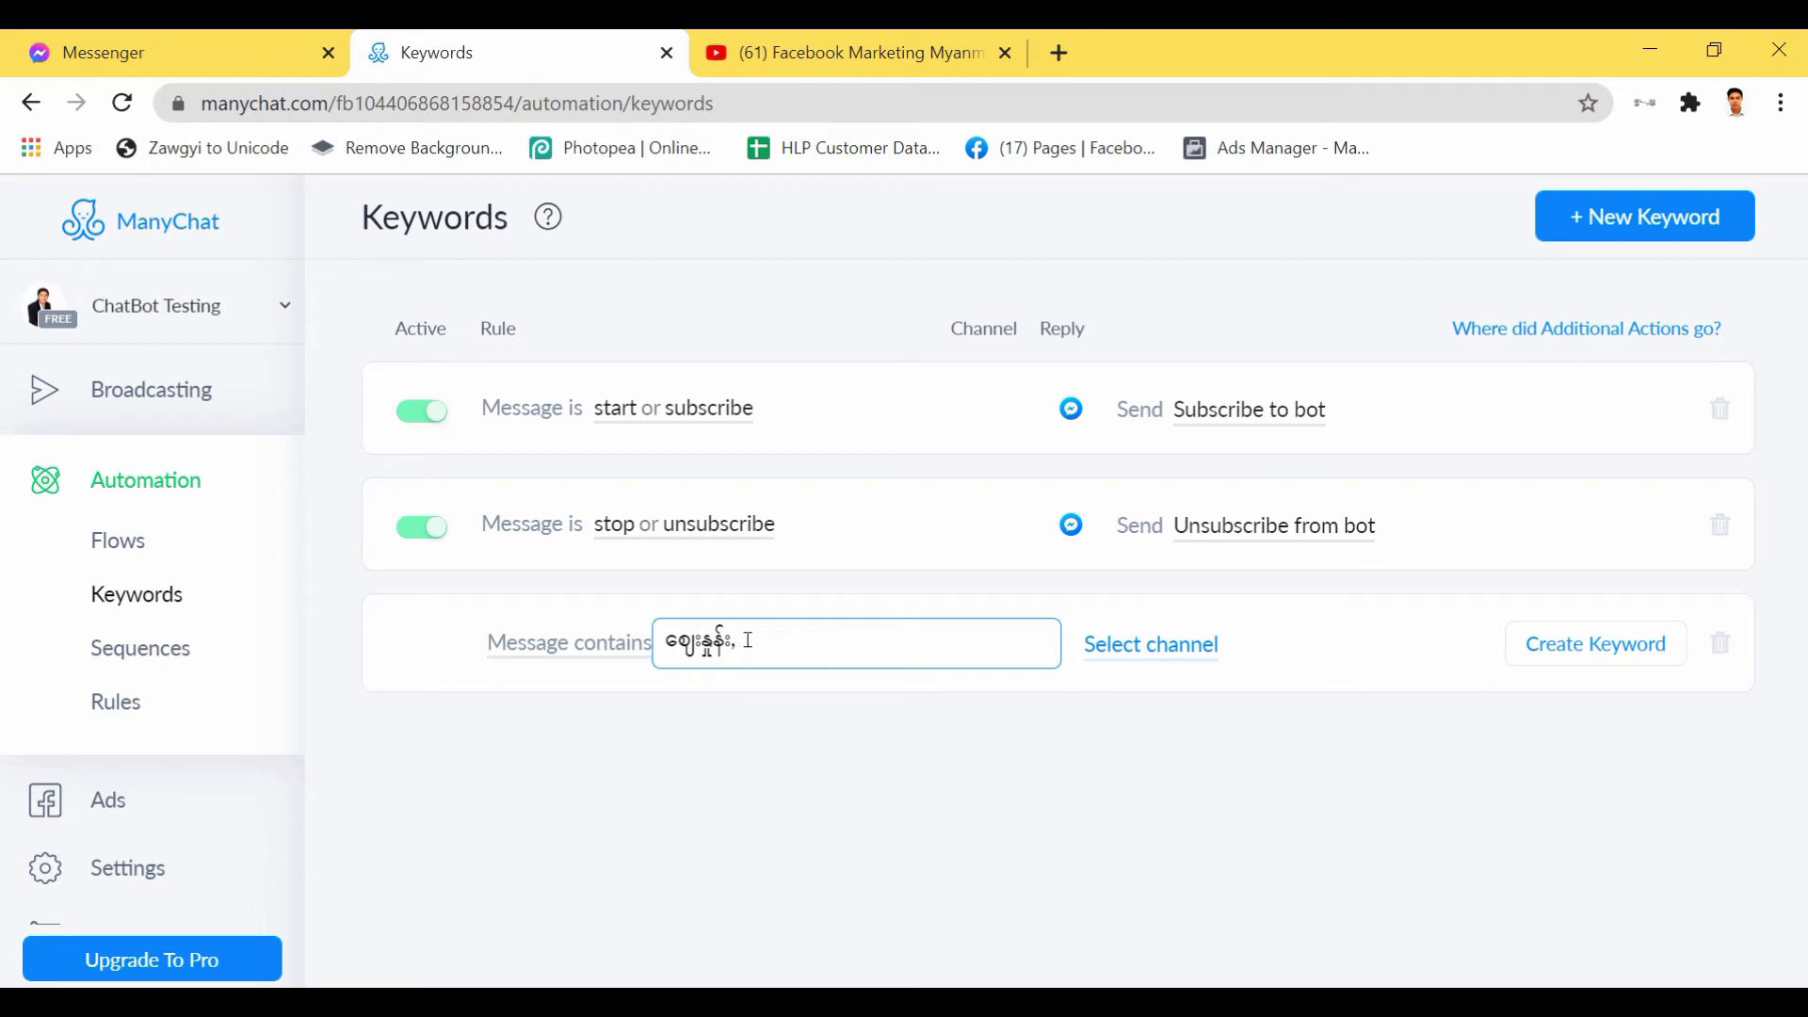
pyautogui.write(',')
pyautogui.hotkey('ctrl', 'shift')
pyautogui.write('price,')
pyautogui.hotkey('ctrl', 'shift')
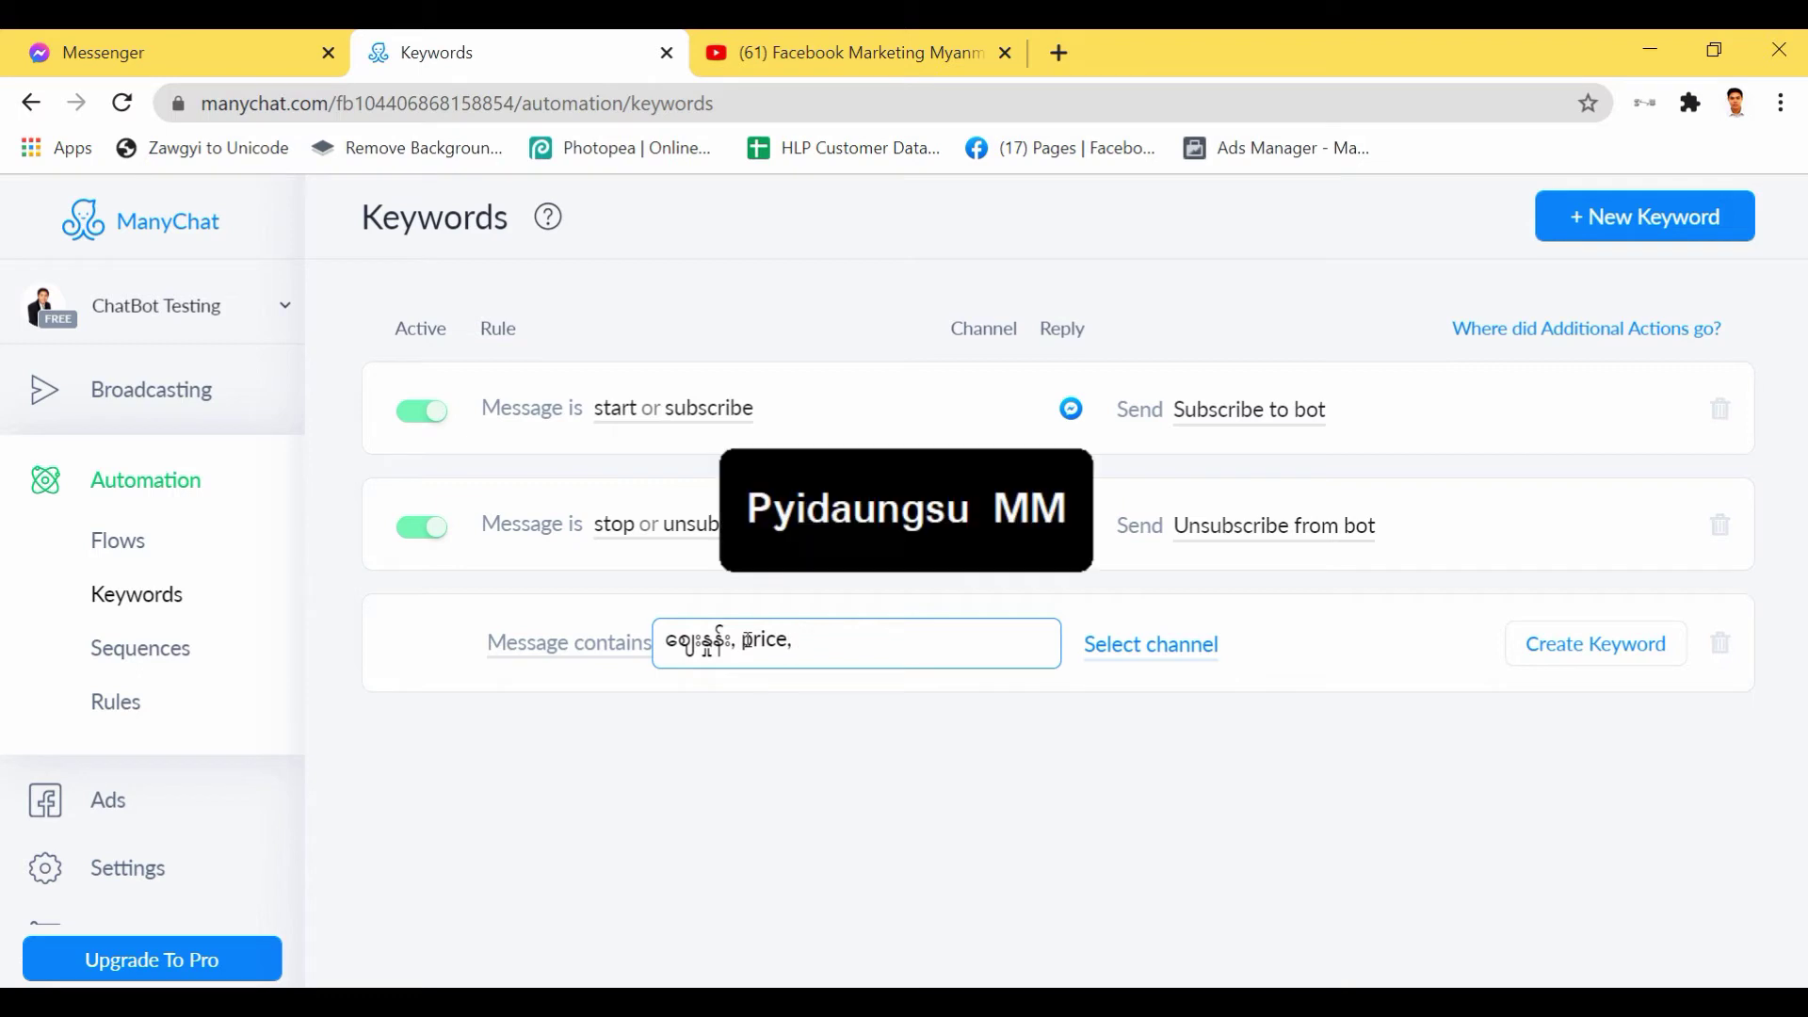
pyautogui.write(', ဘယ်လောက်')
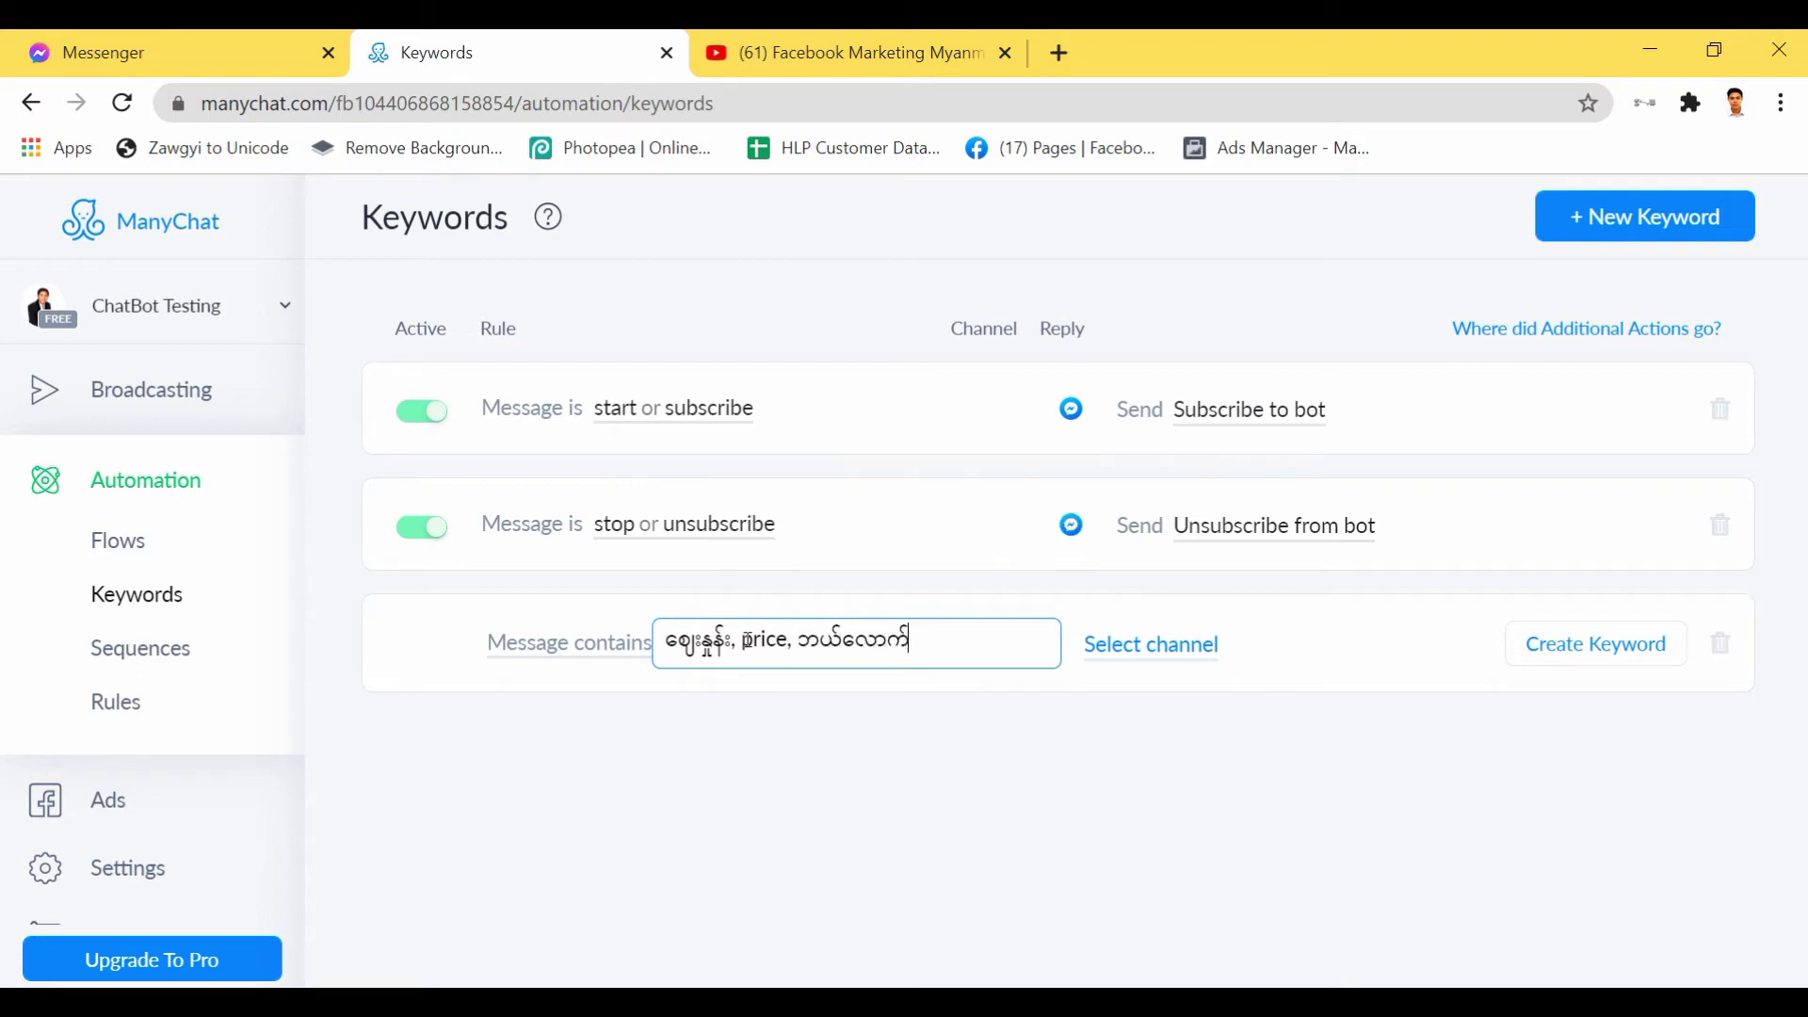
pyautogui.write('ပေး,')
pyautogui.hotkey('ctrl', 'shift')
pyautogui.write(', how much,')
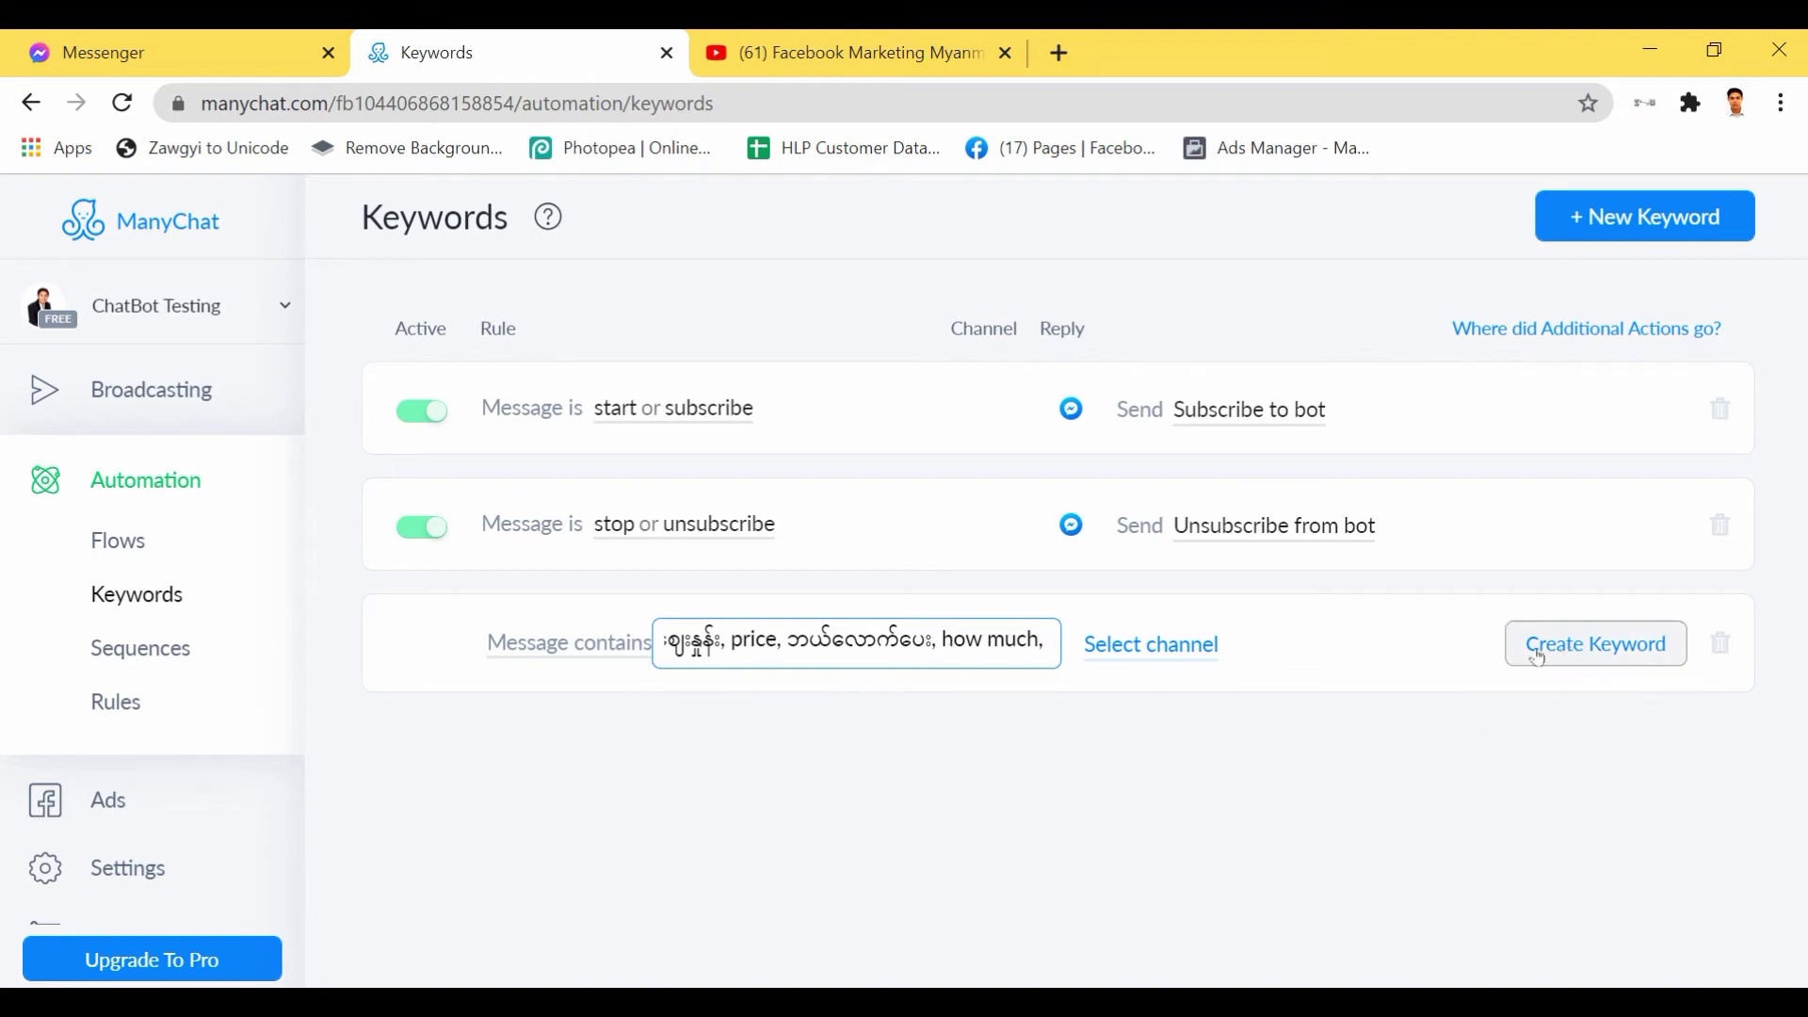
pyautogui.click(1599, 643)
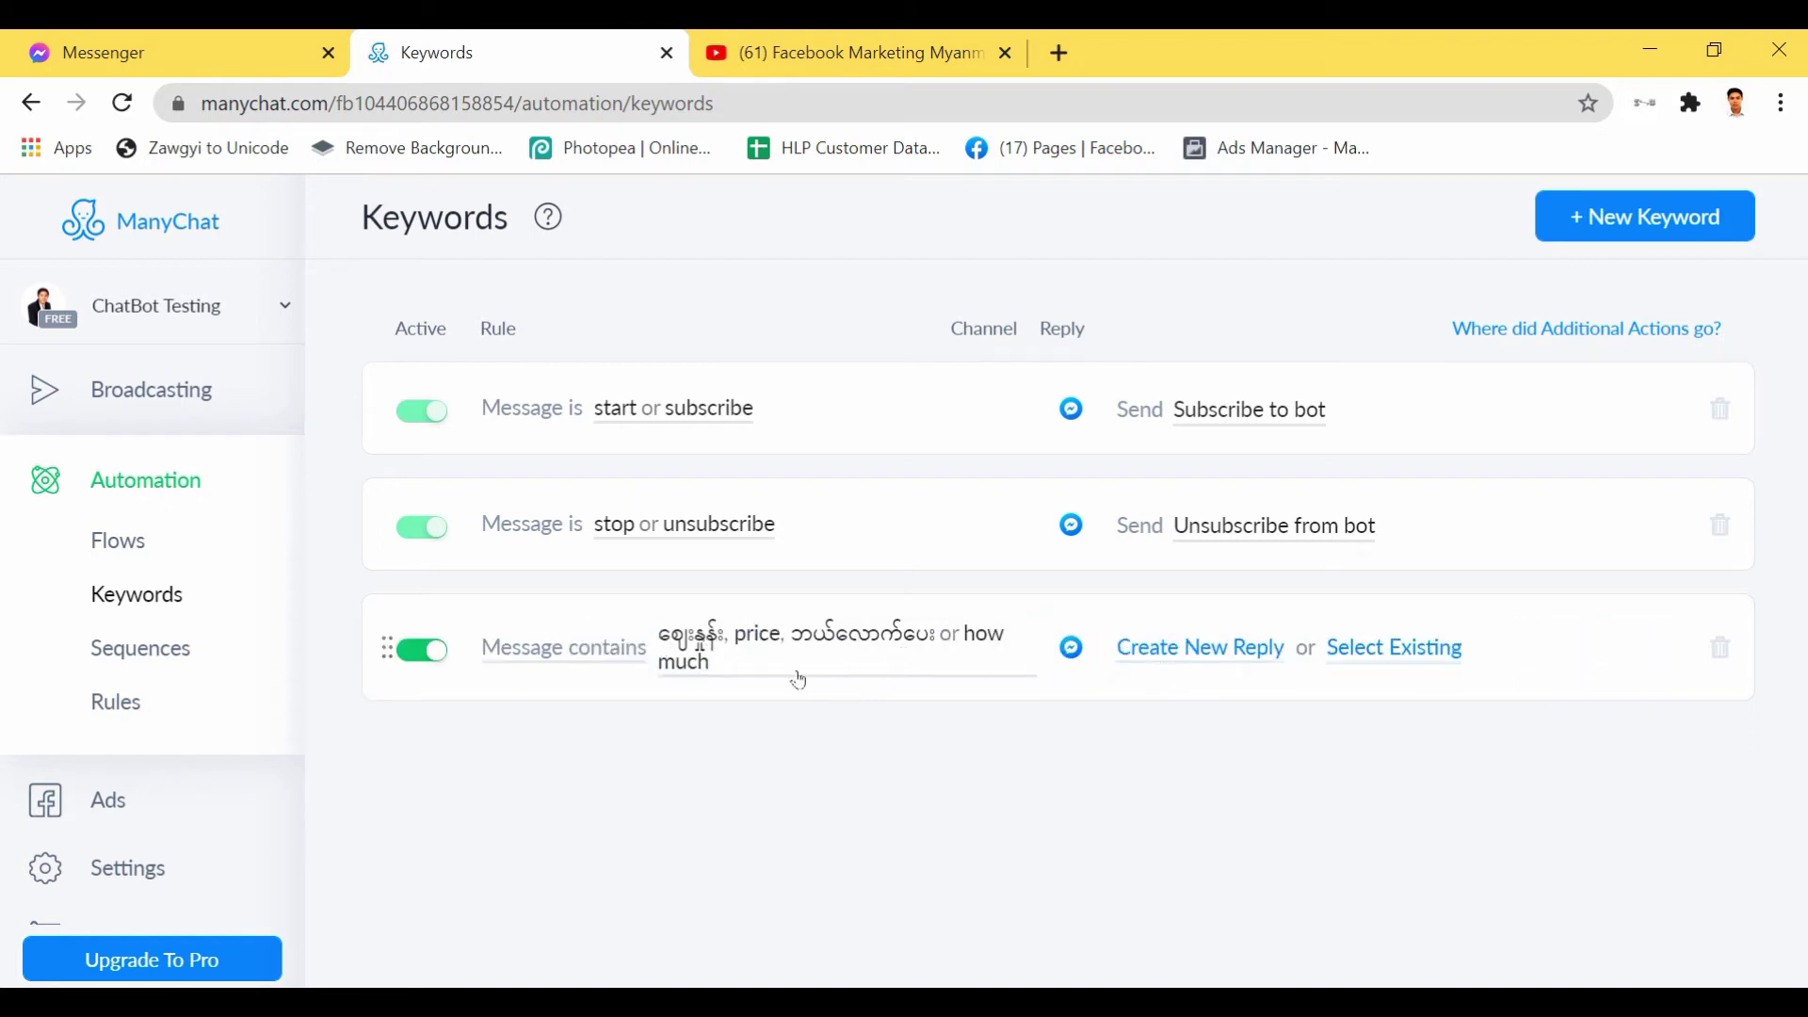
# Create a new reply for the price keyword rule and write "10000 ကျပ်ပါ။" as its message text.
pyautogui.click(1191, 662)
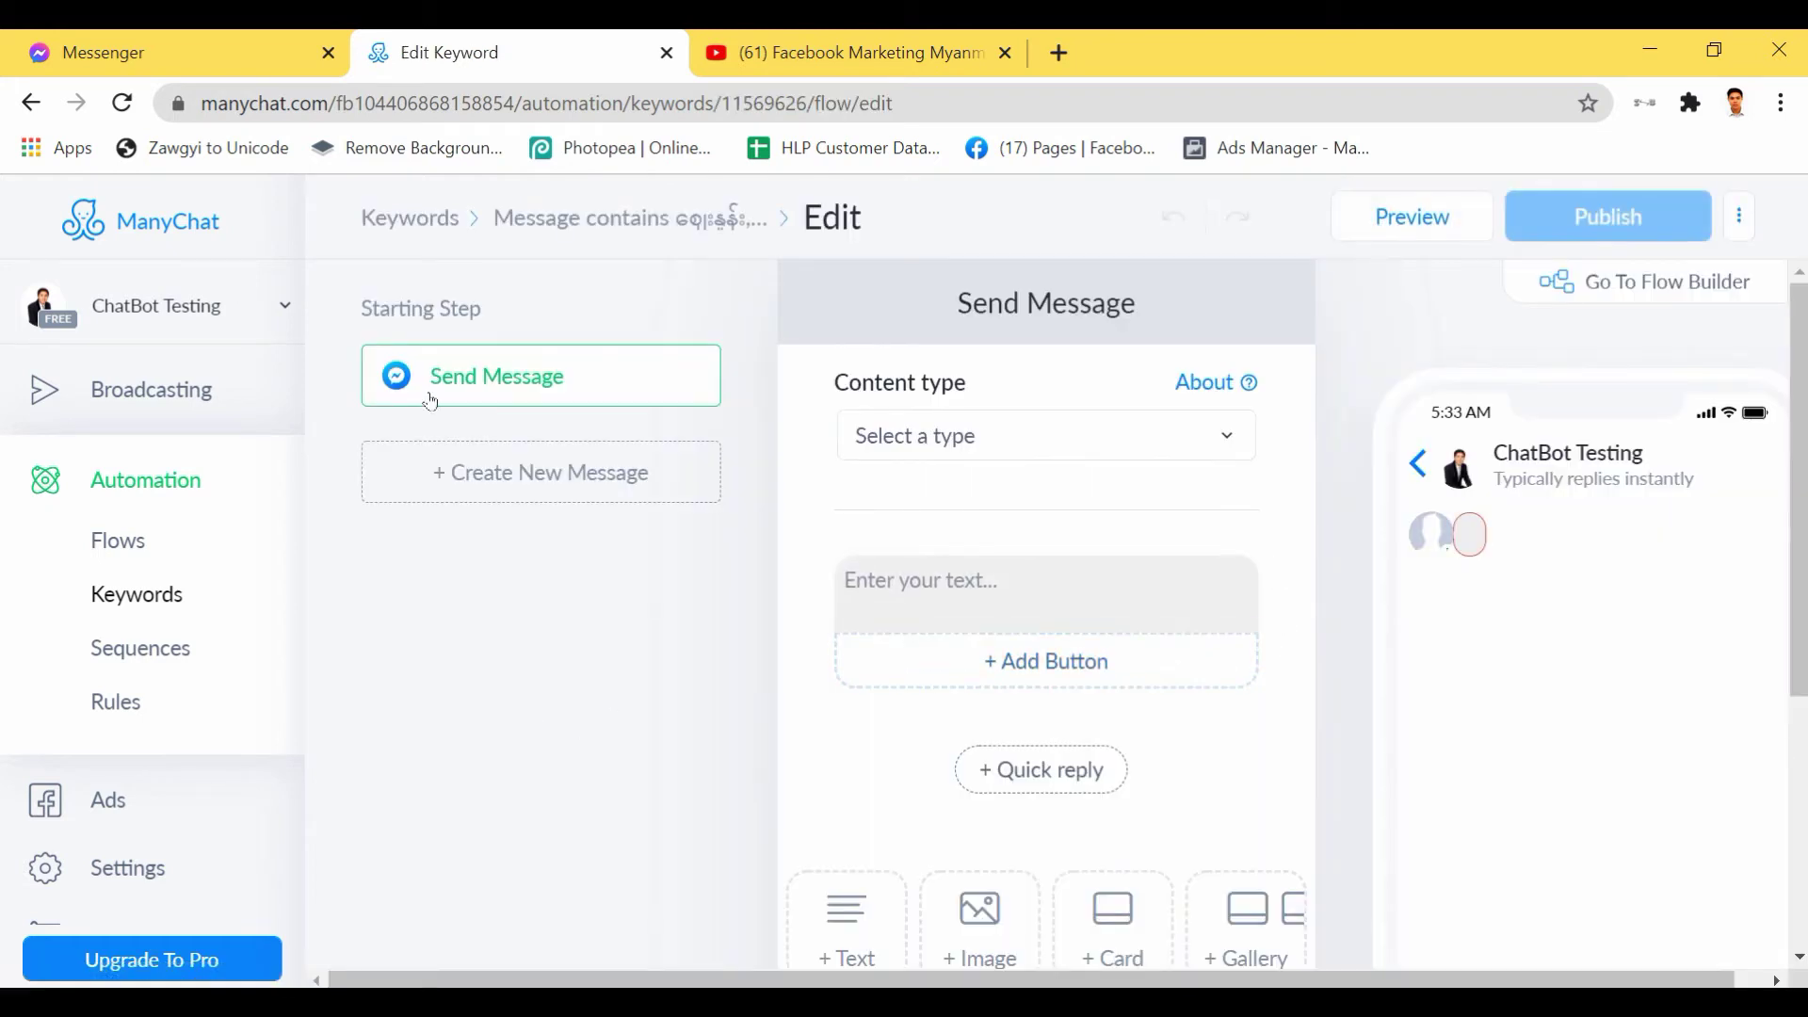
pyautogui.scroll(-5, 842, 909)
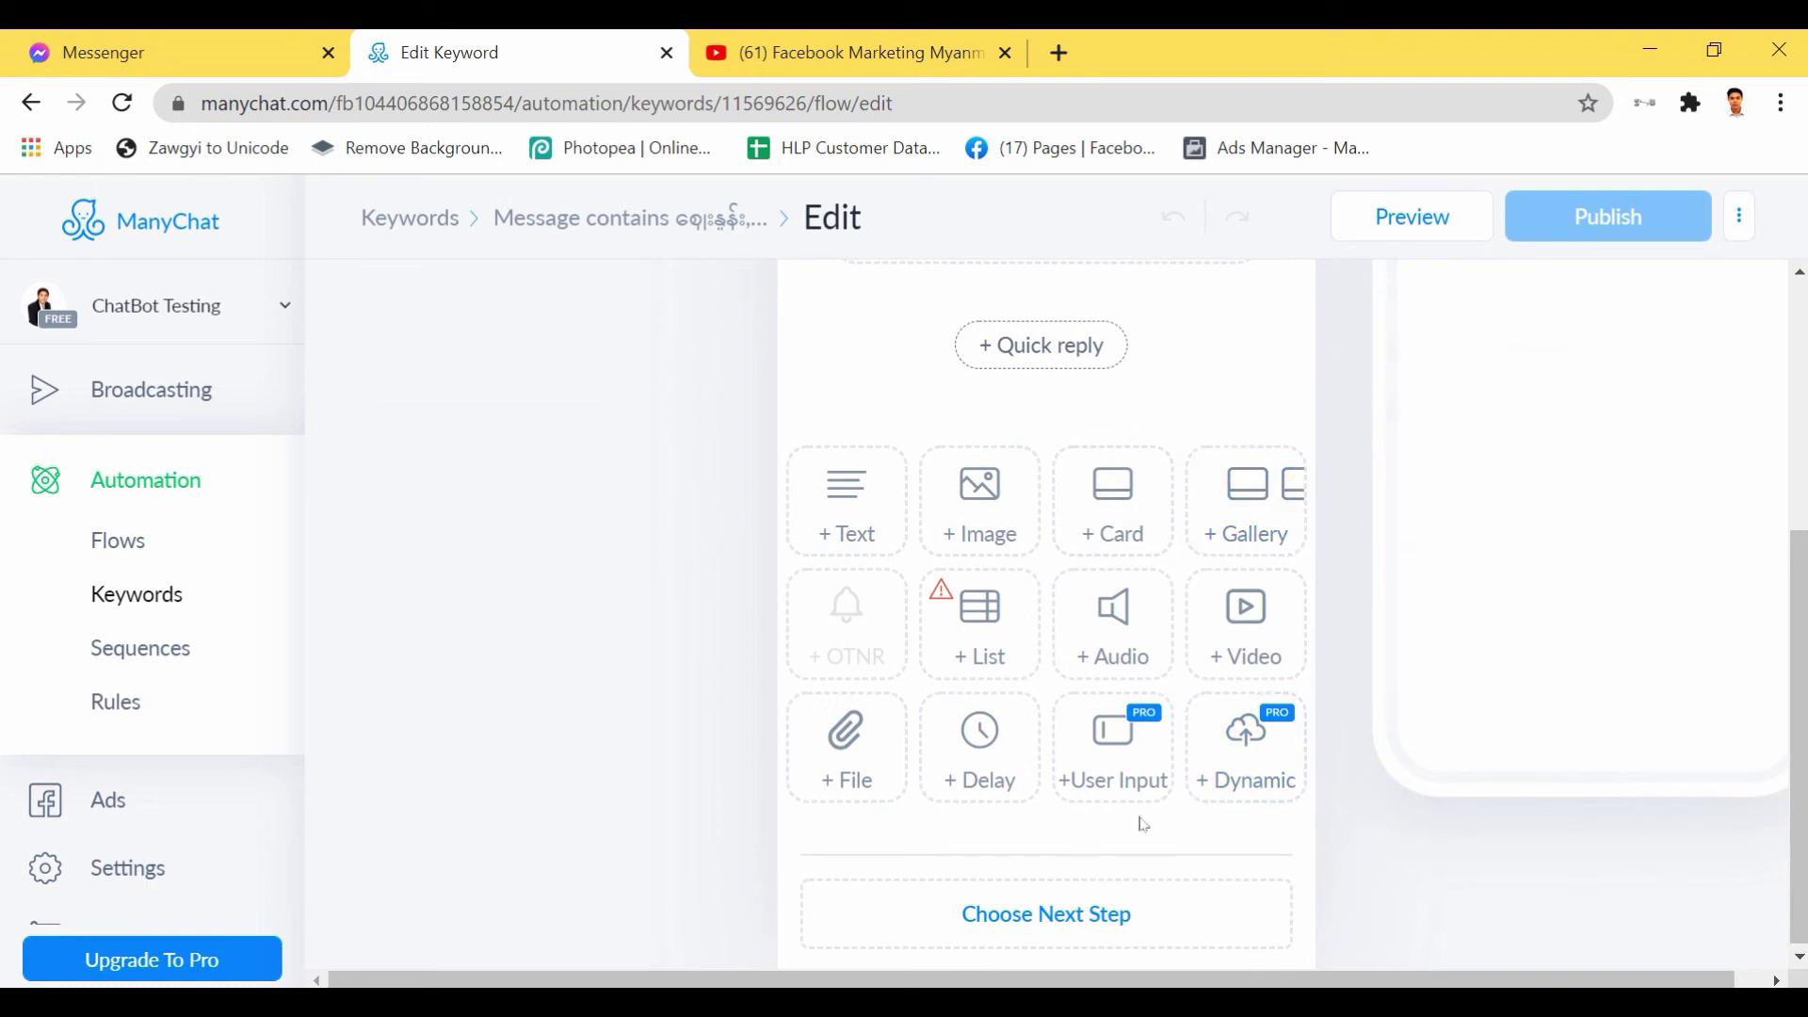
pyautogui.scroll(2, 1140, 823)
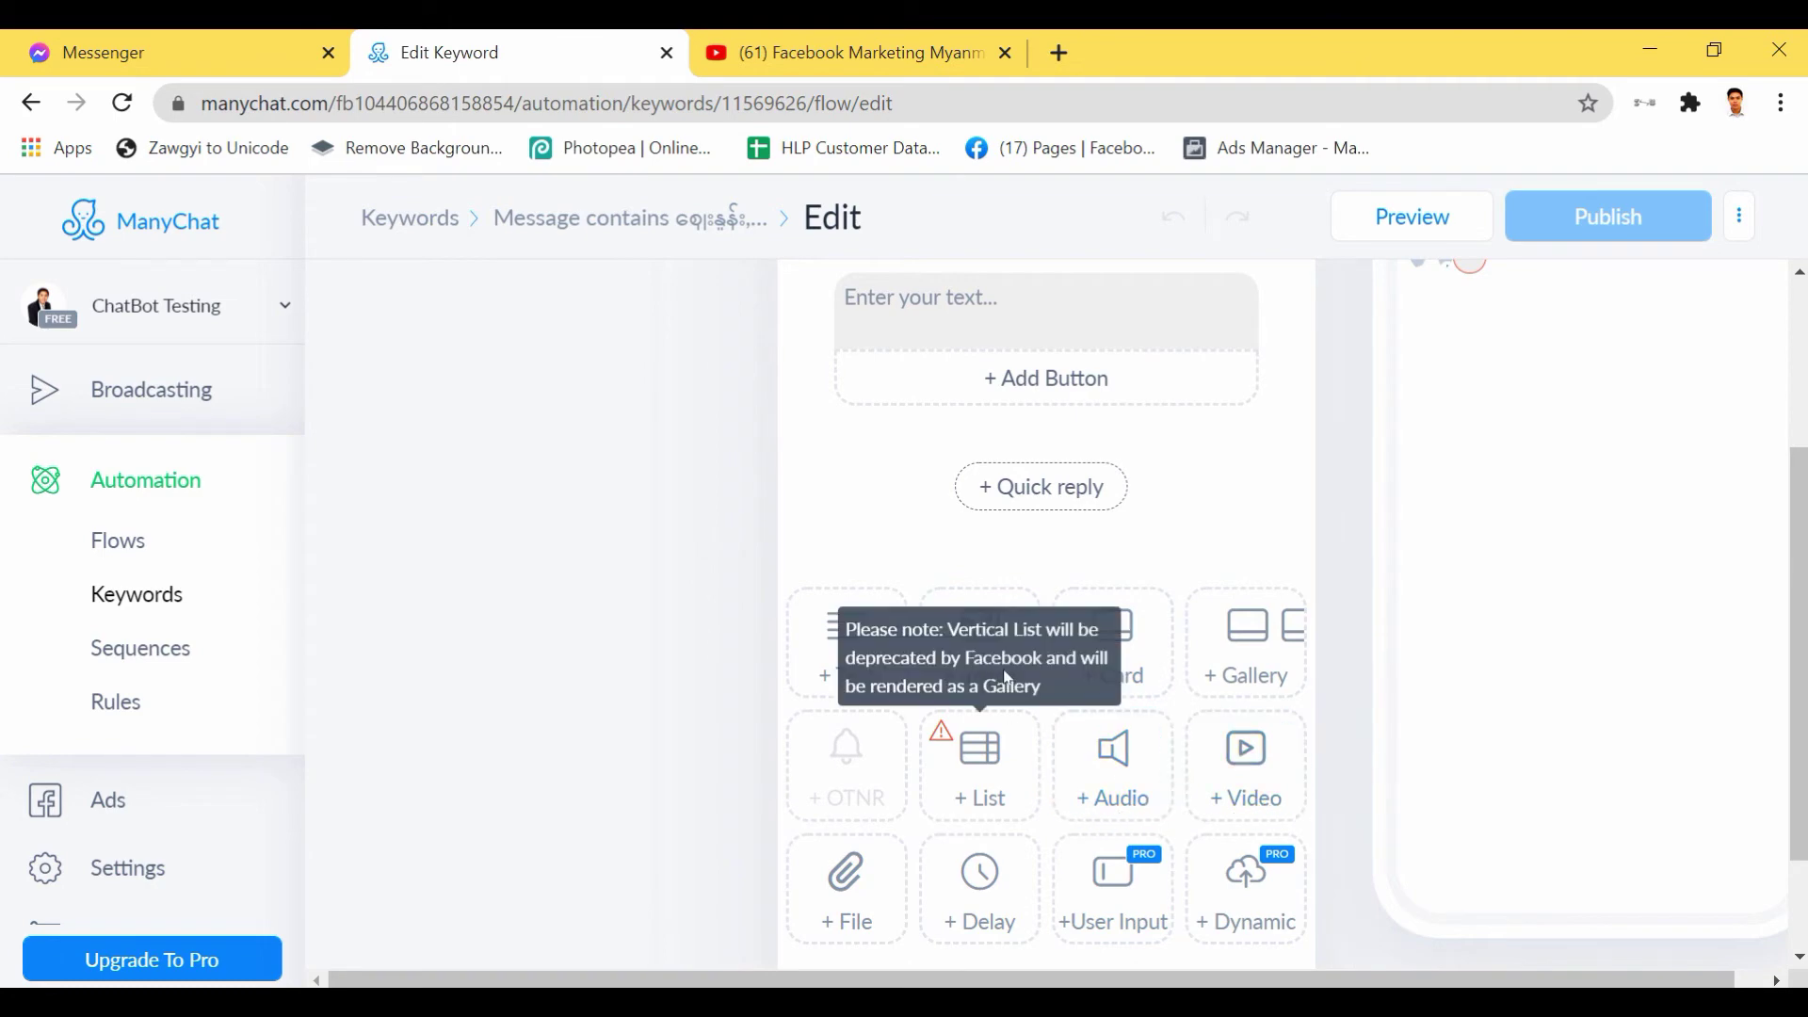
pyautogui.scroll(3, 1055, 805)
pyautogui.scroll(-4, 922, 726)
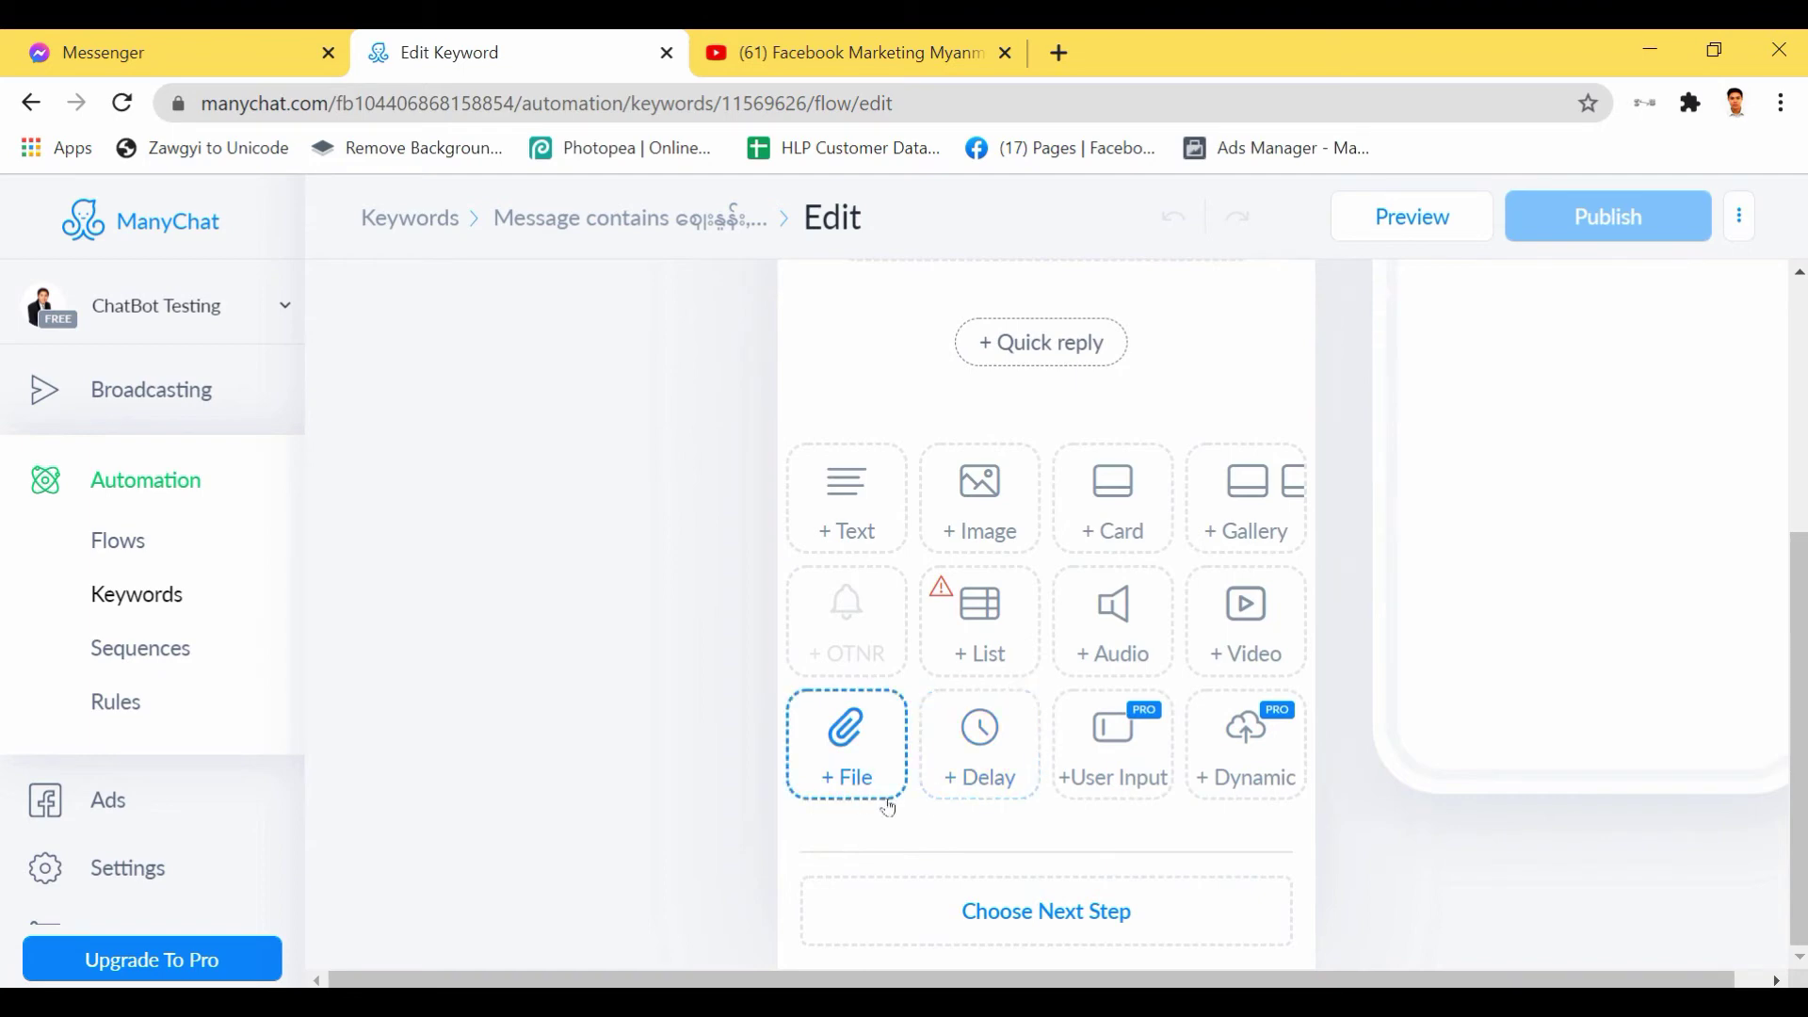
pyautogui.scroll(4, 819, 754)
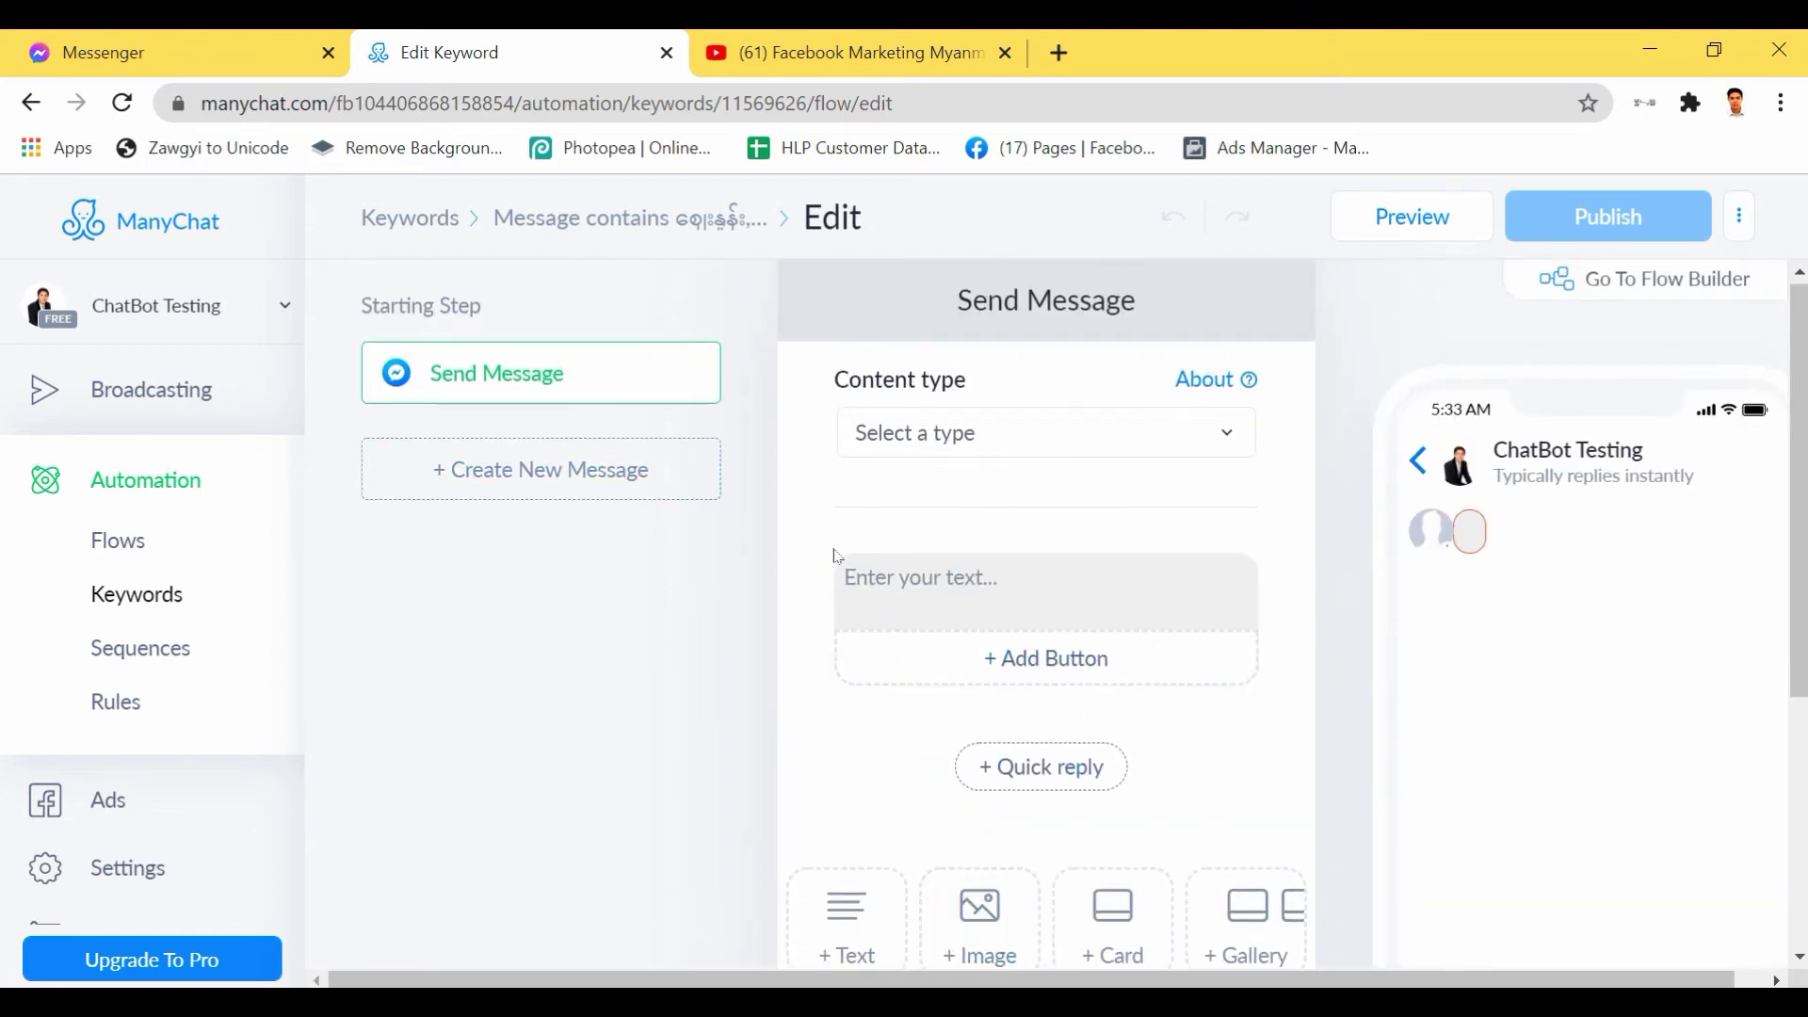
pyautogui.click(901, 562)
pyautogui.click(904, 589)
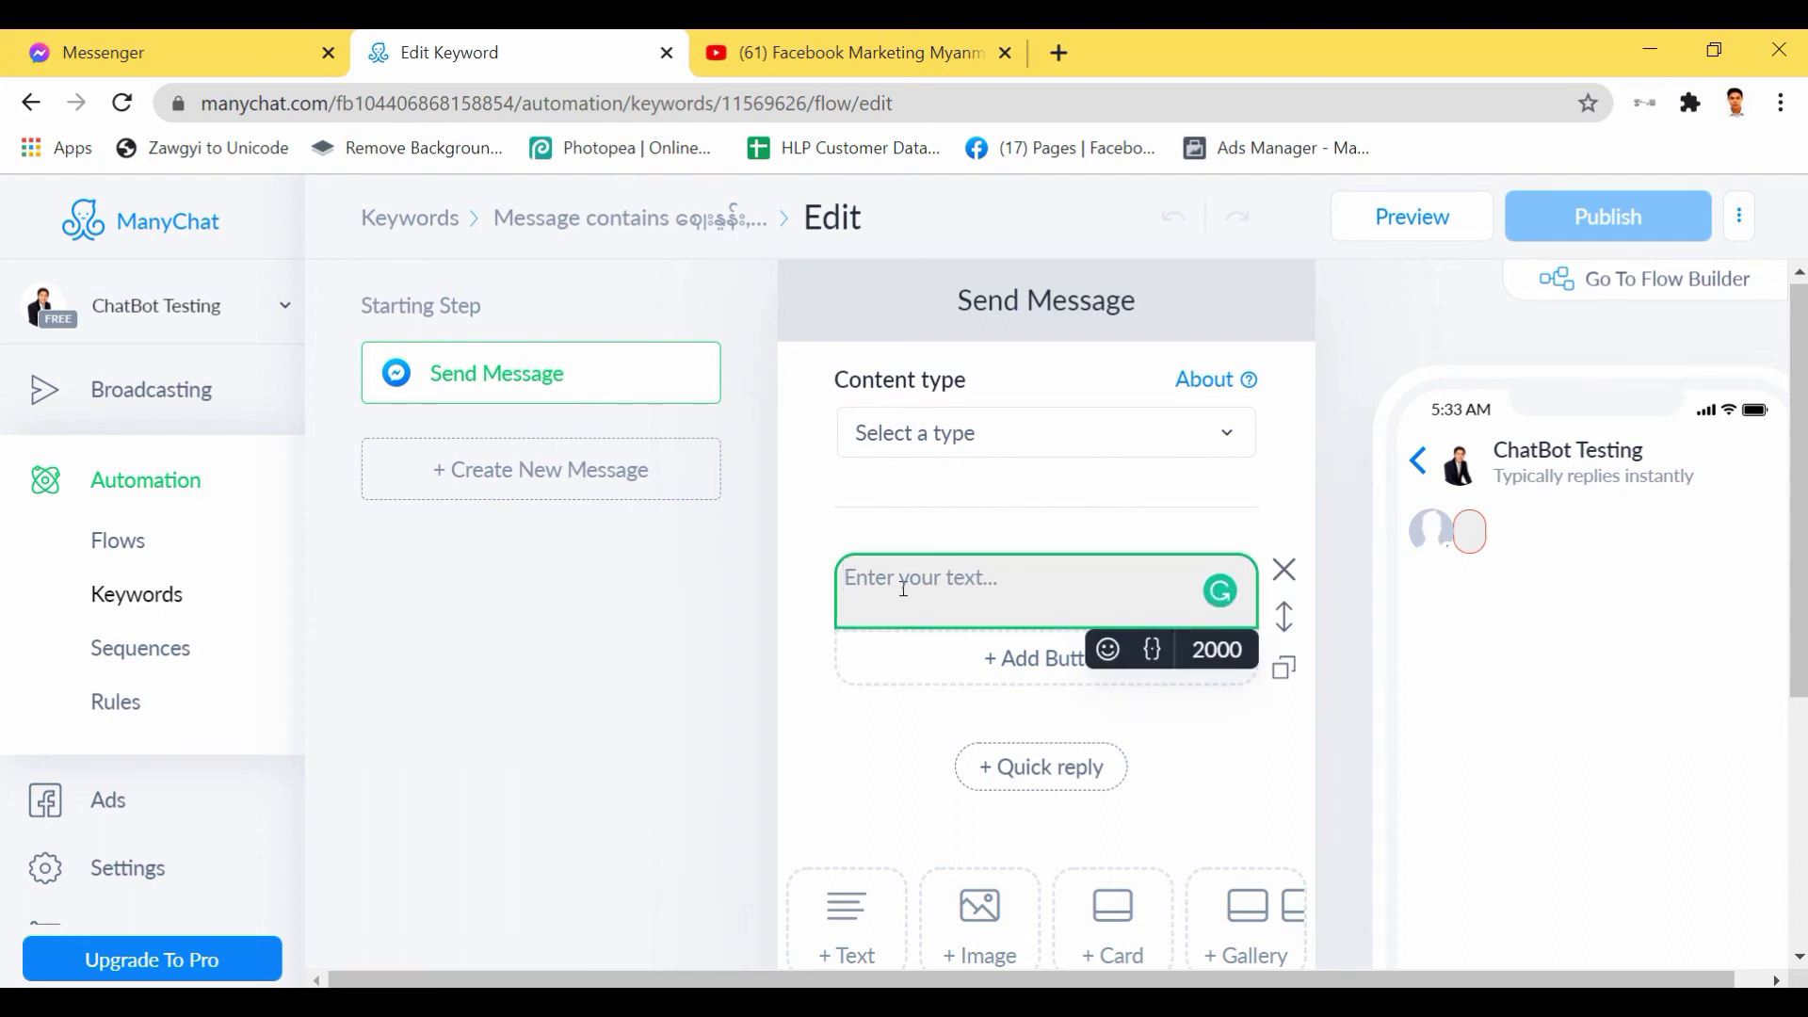
pyautogui.write('10000')
pyautogui.hotkey('alt', 'shift')
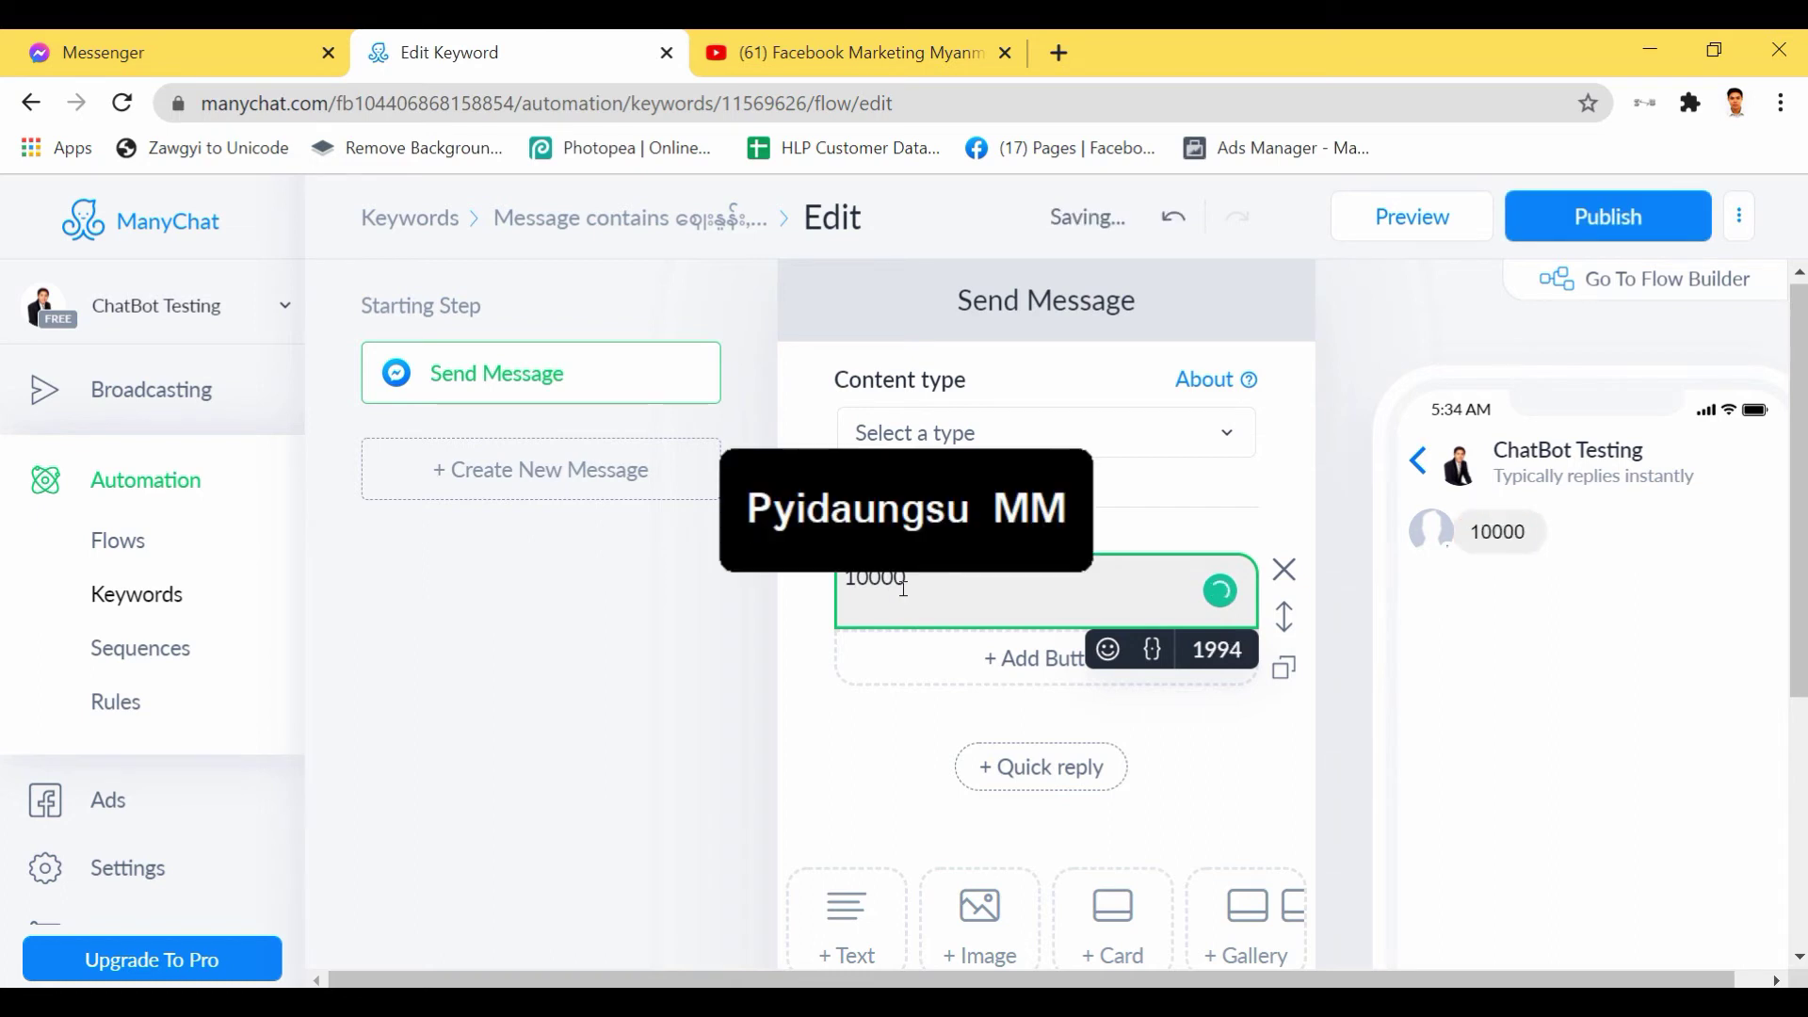
pyautogui.write('ကျပ်ပါ။။')
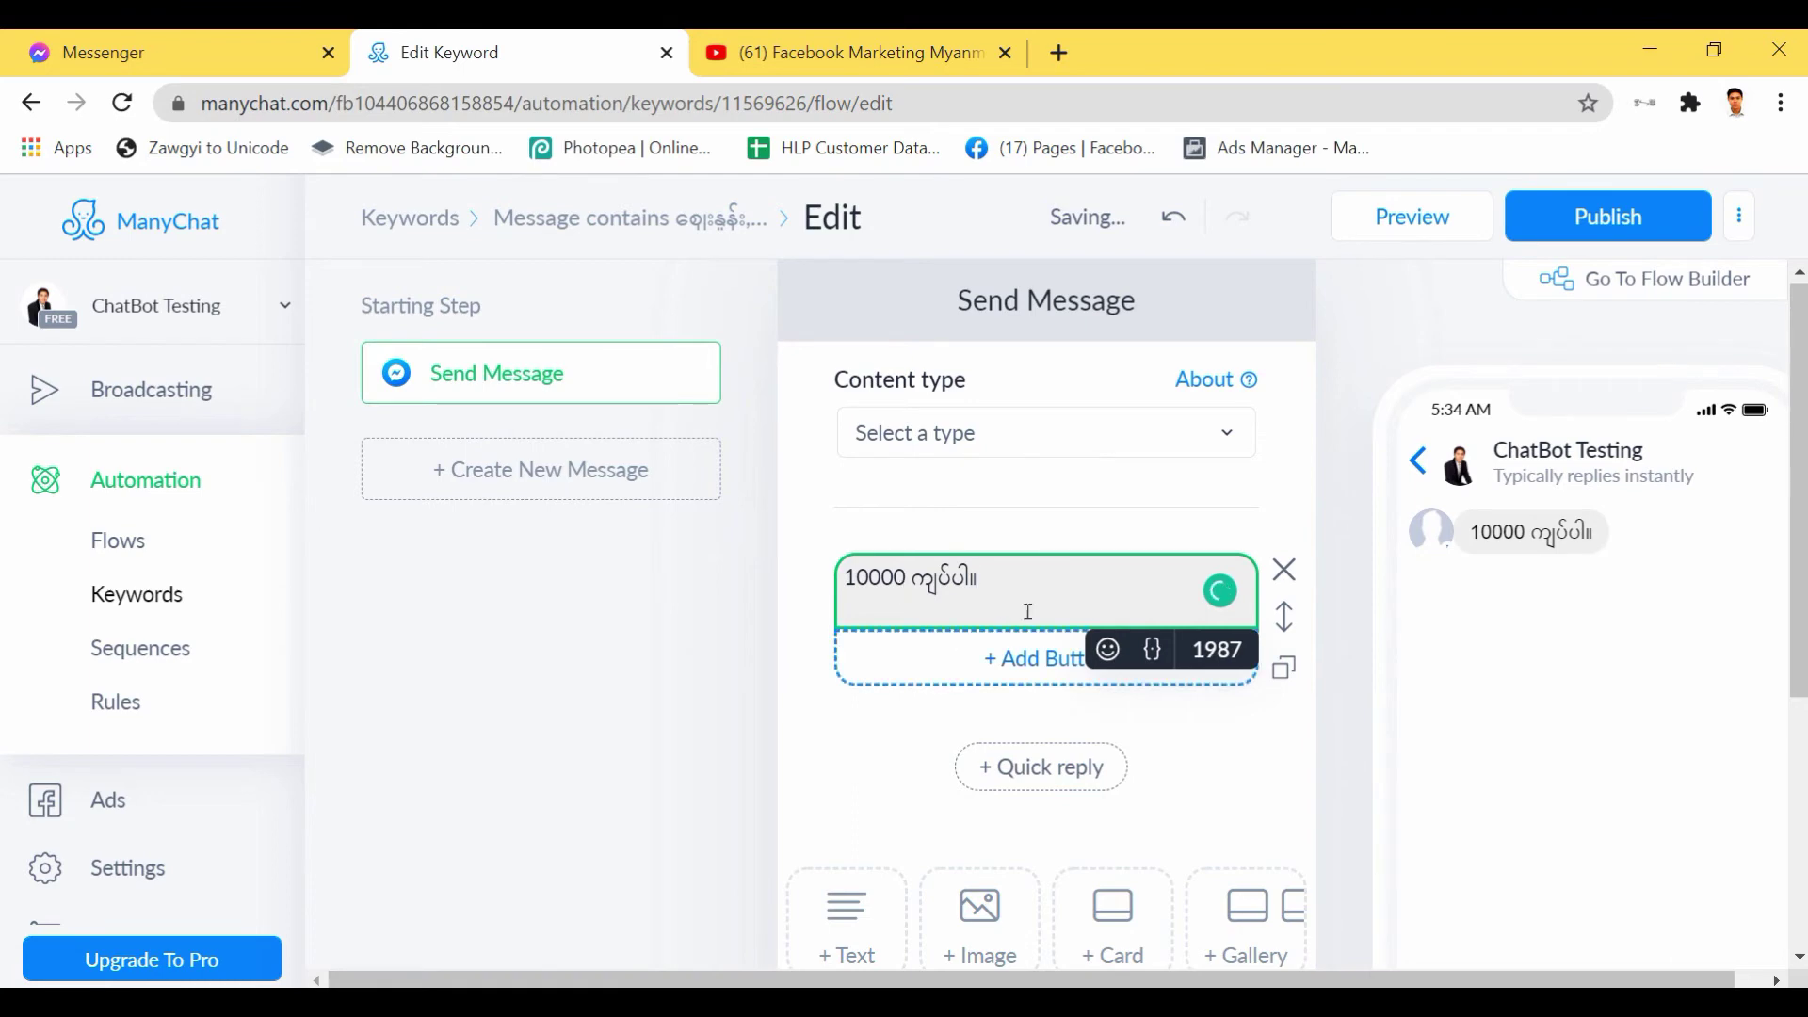
# Add a heart-eyes emoji at the end of the reply and insert the Full Name field followed by "ရေ" before the price.
pyautogui.click(1107, 659)
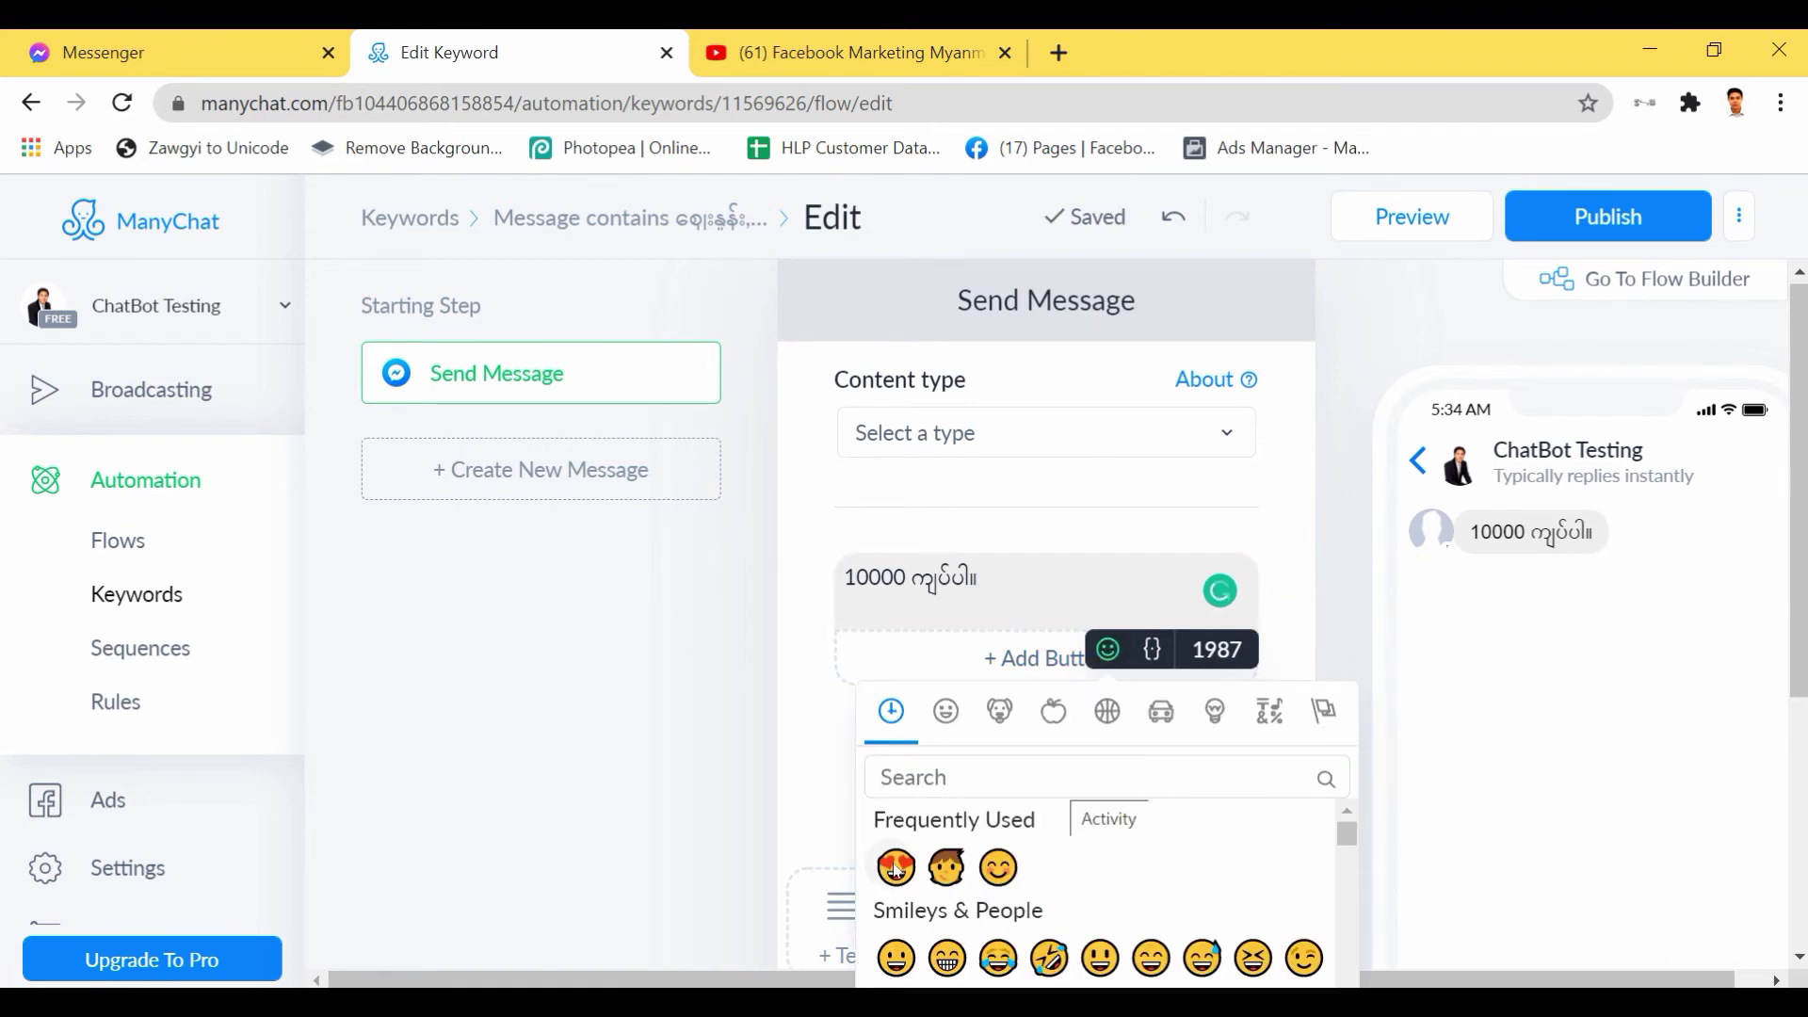
pyautogui.click(895, 867)
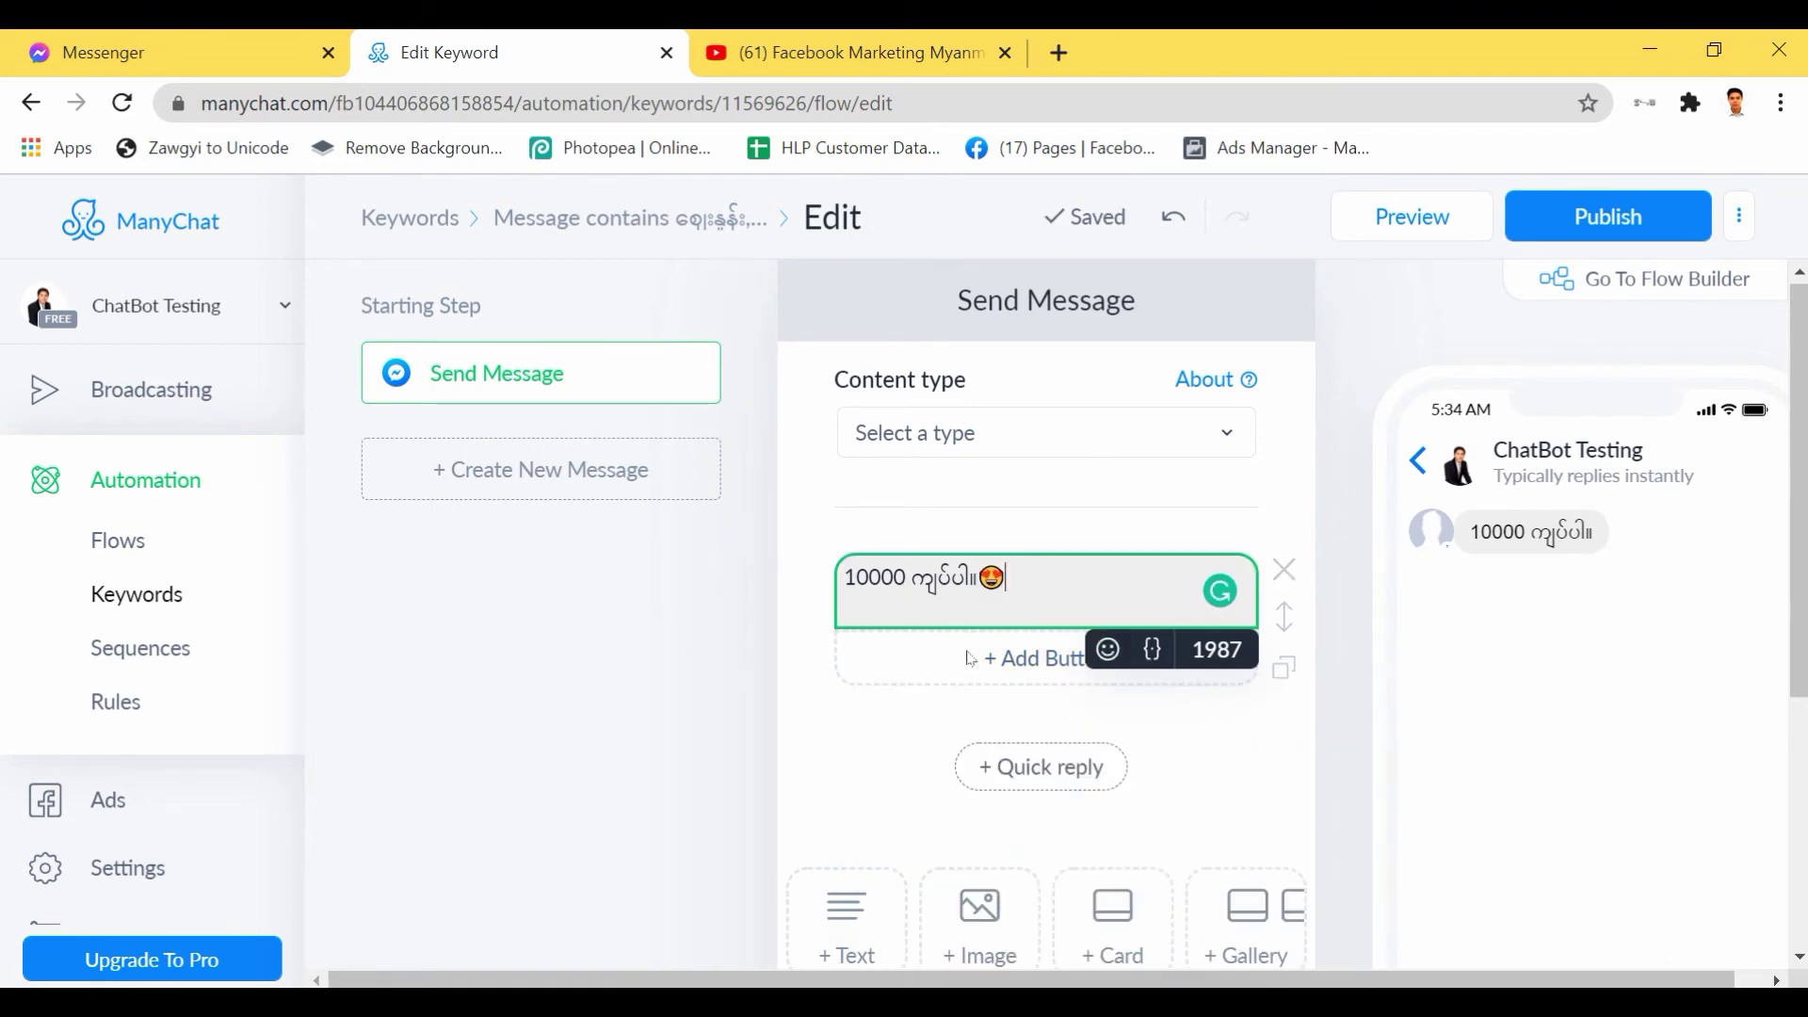
pyautogui.click(1153, 650)
pyautogui.scroll(-3, 1049, 472)
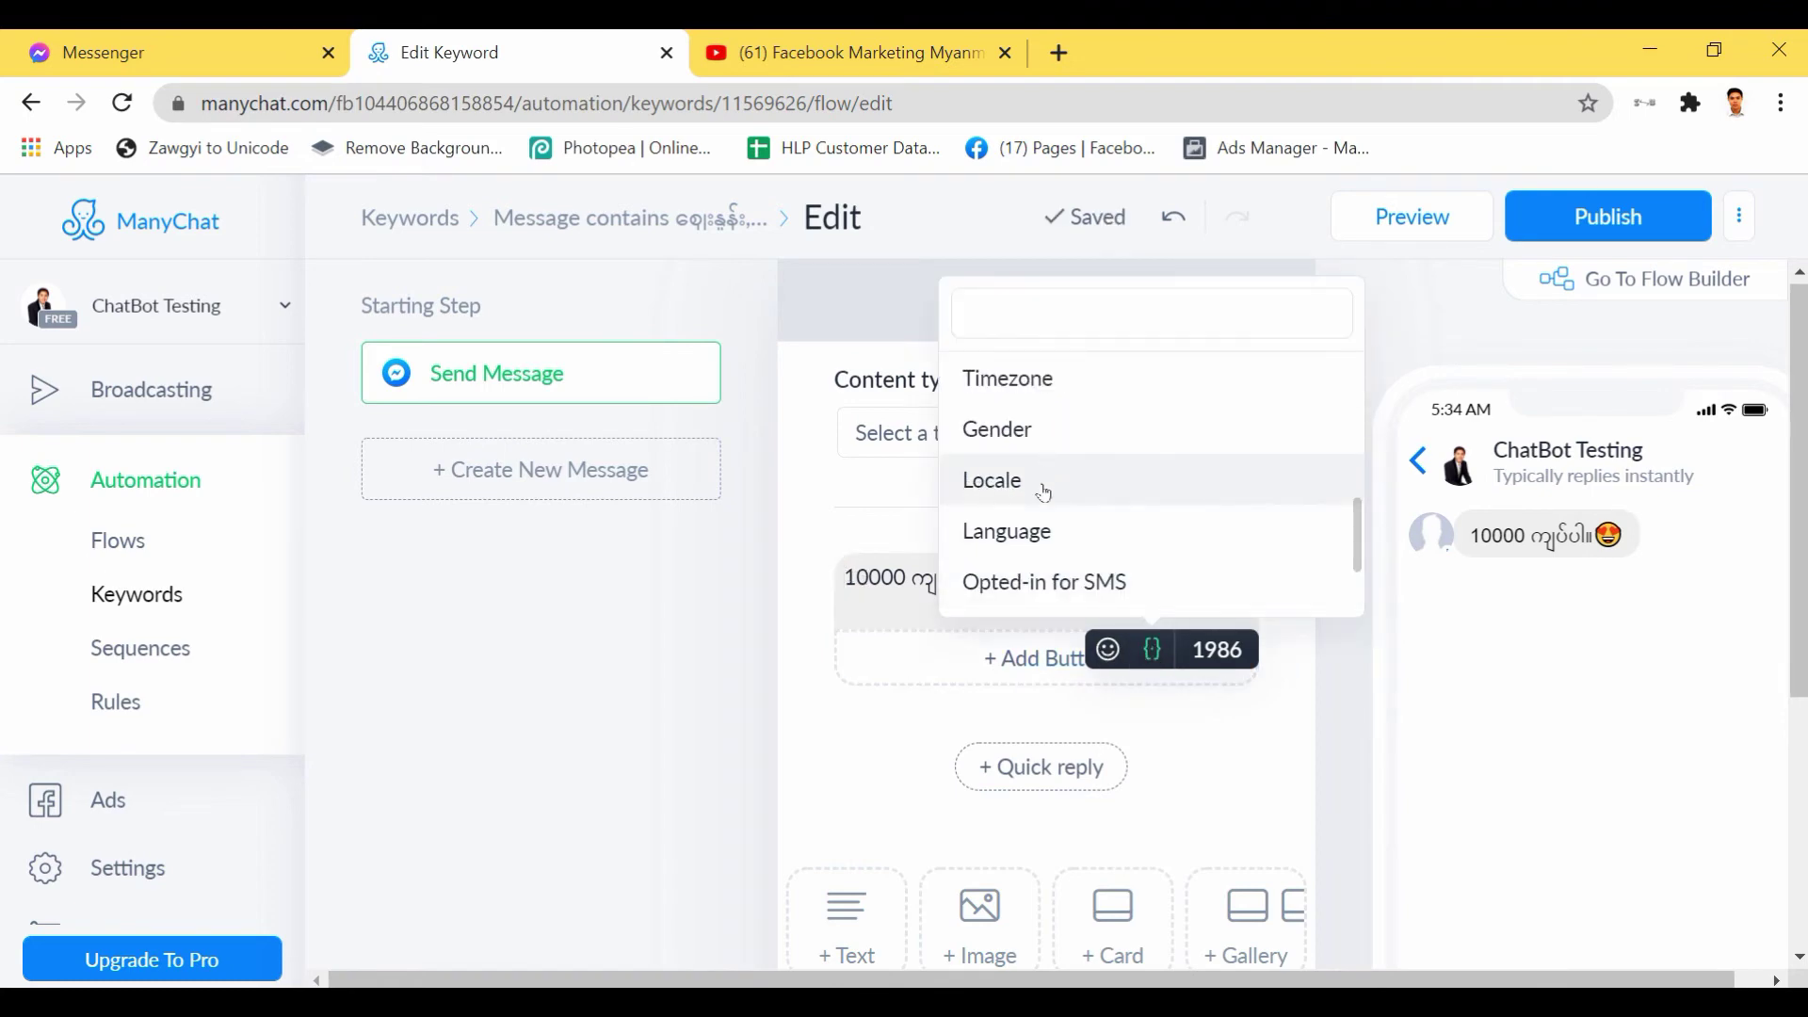
pyautogui.scroll(3, 1059, 472)
pyautogui.click(1053, 507)
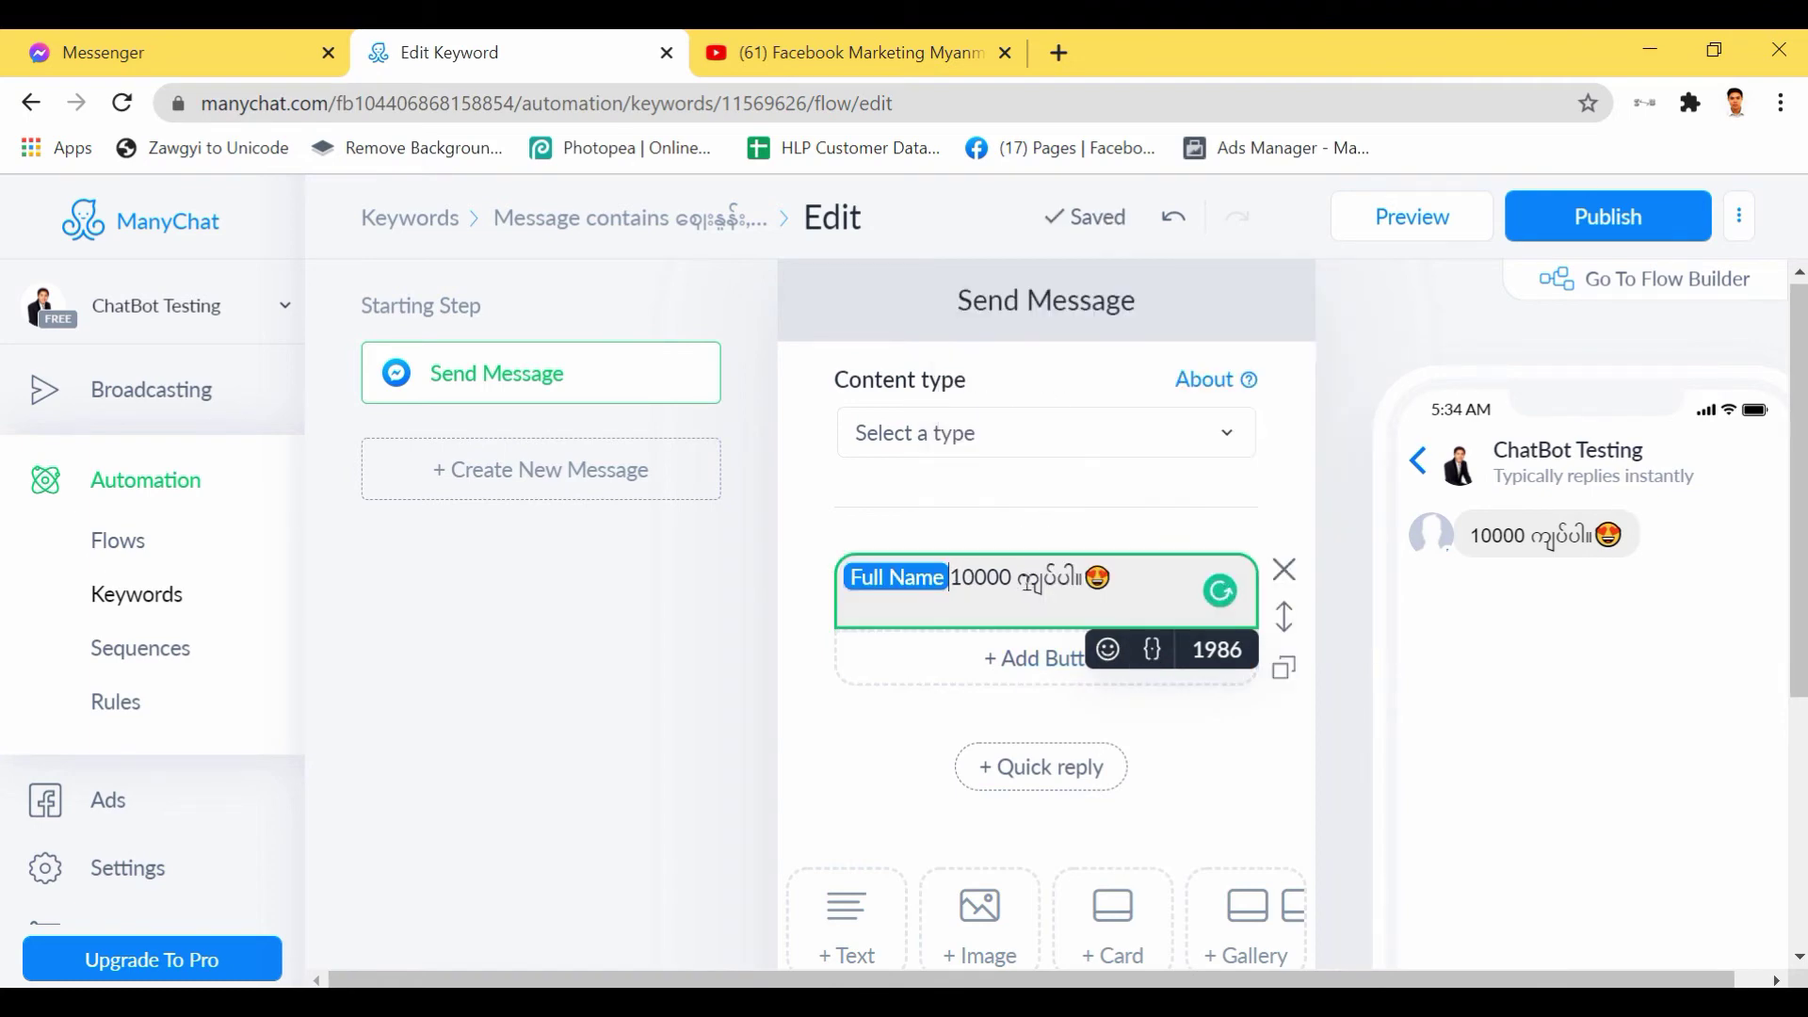
pyautogui.write('ရေ့')
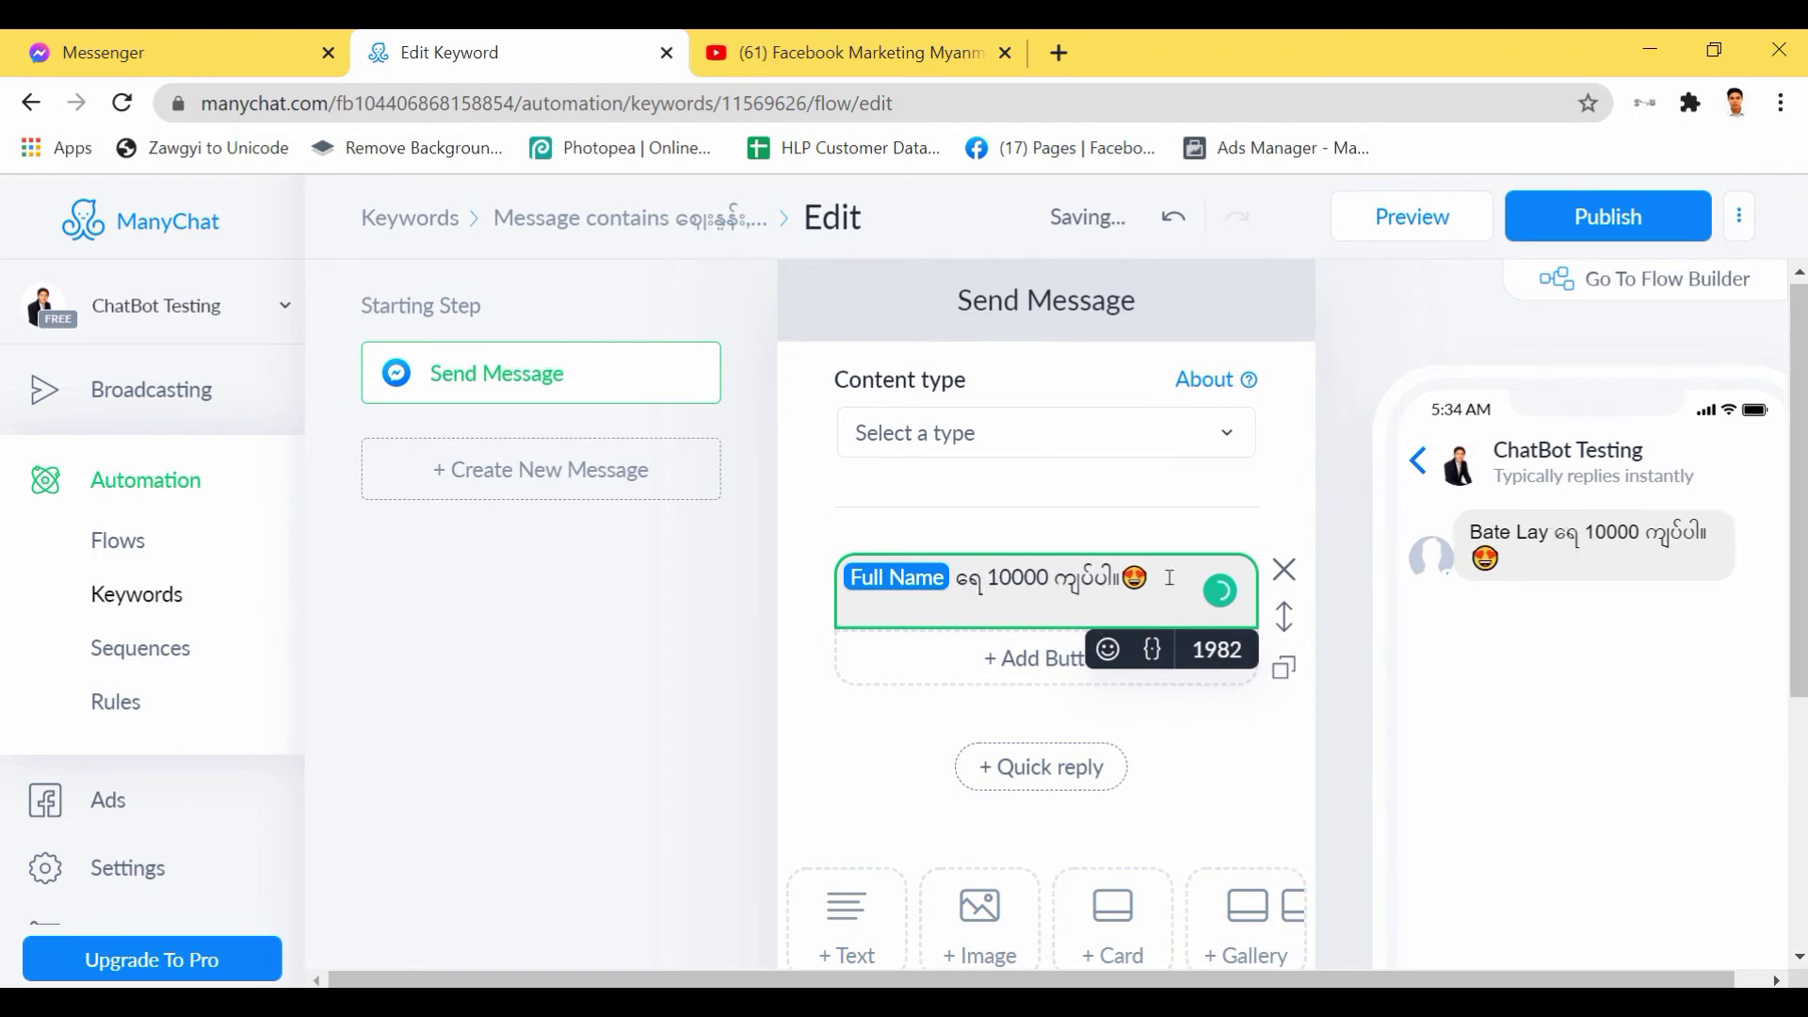
pyautogui.click(911, 762)
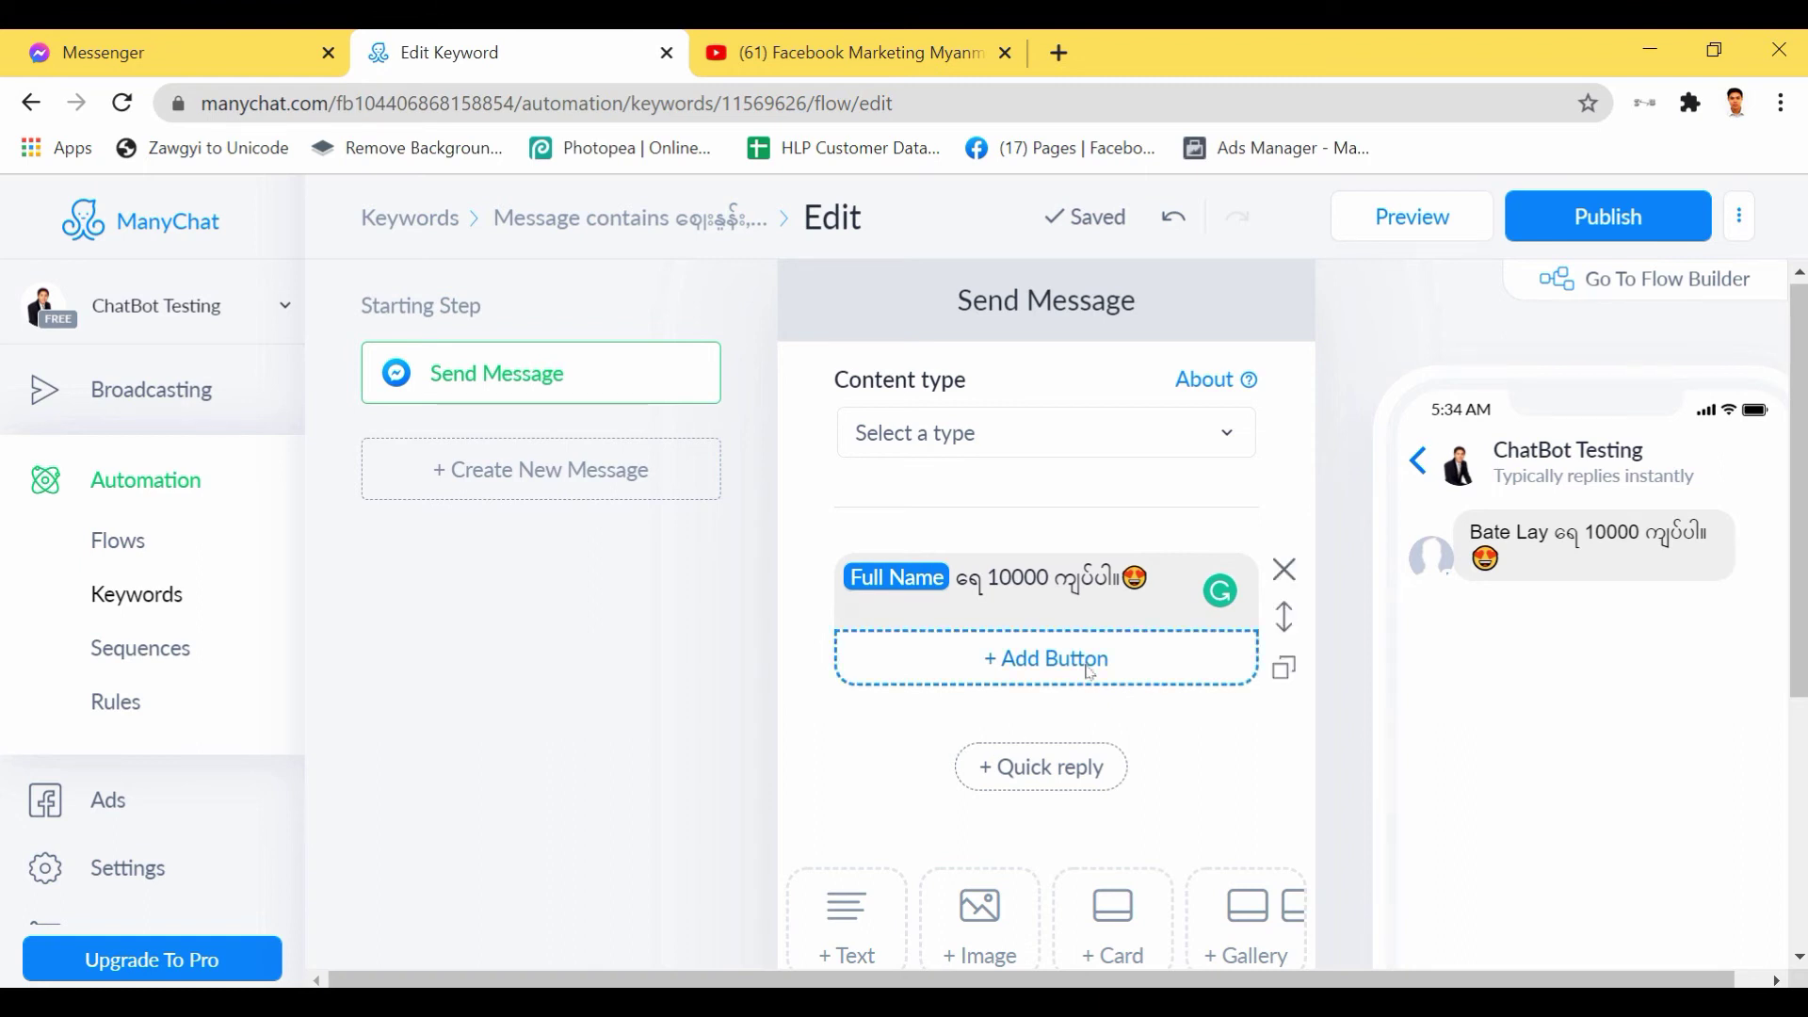
# Publish the keyword's reply message.
pyautogui.scroll(-2, 1083, 669)
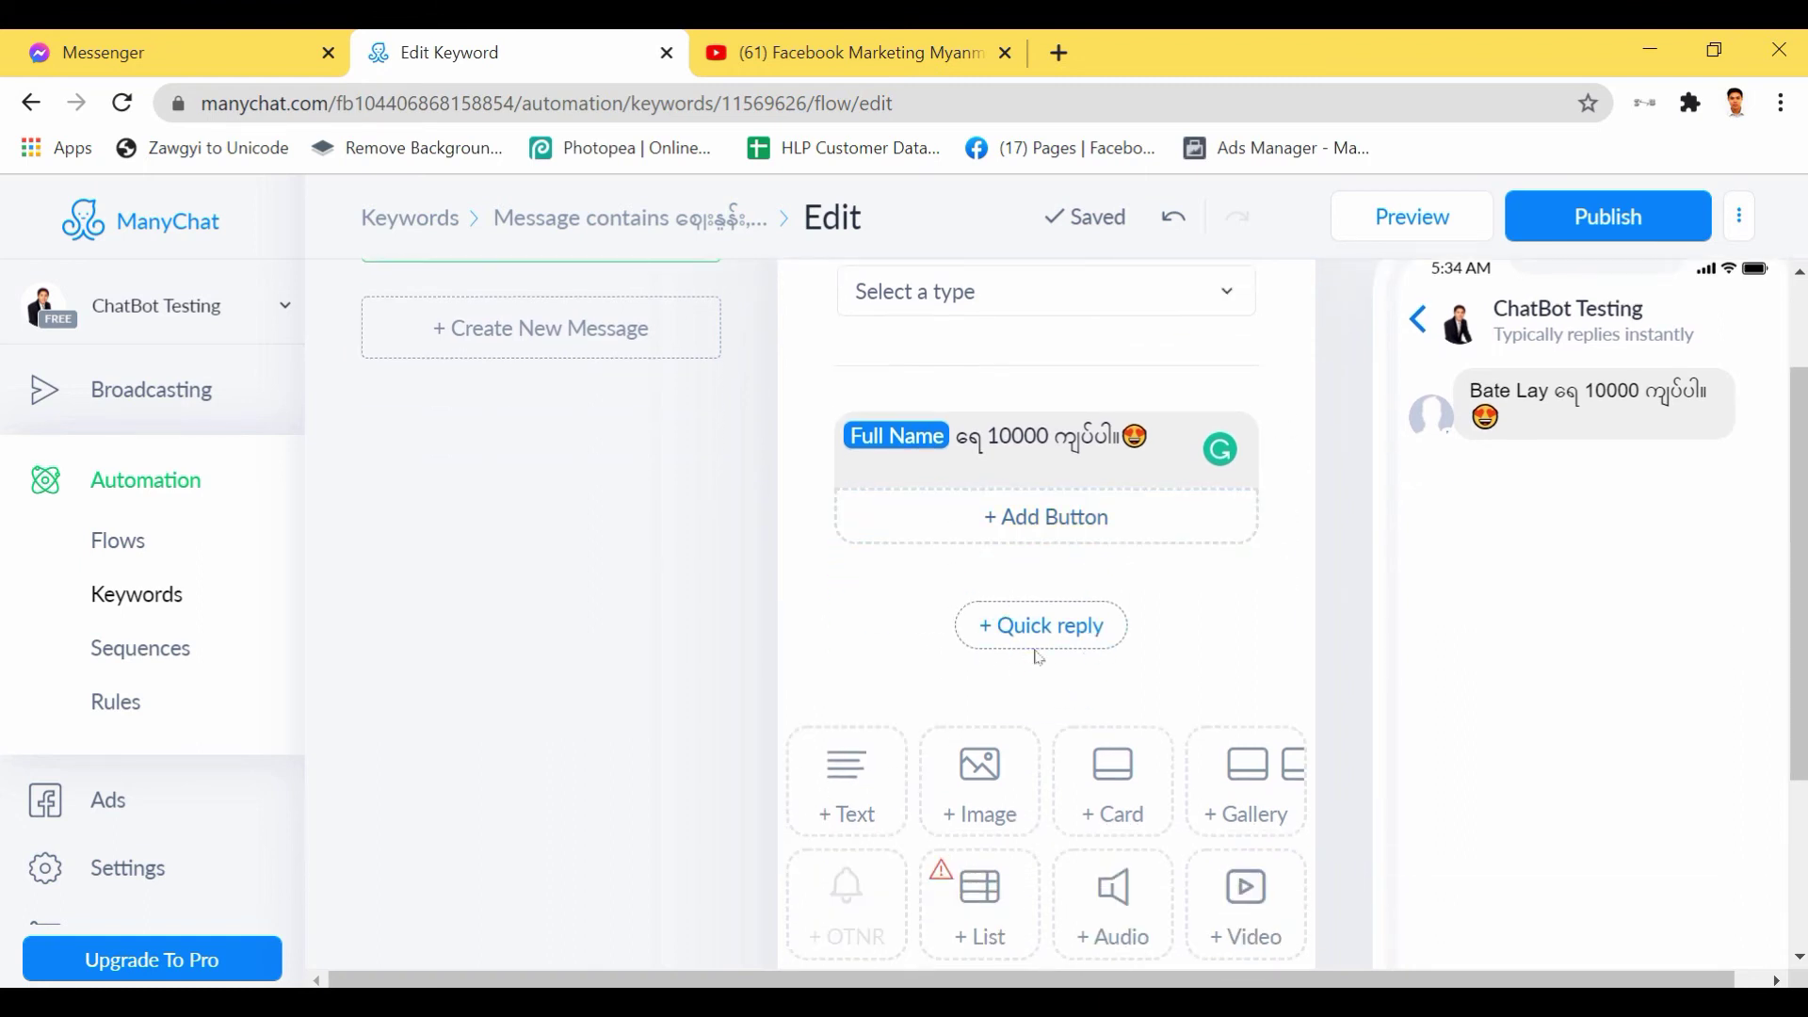
pyautogui.scroll(2, 847, 646)
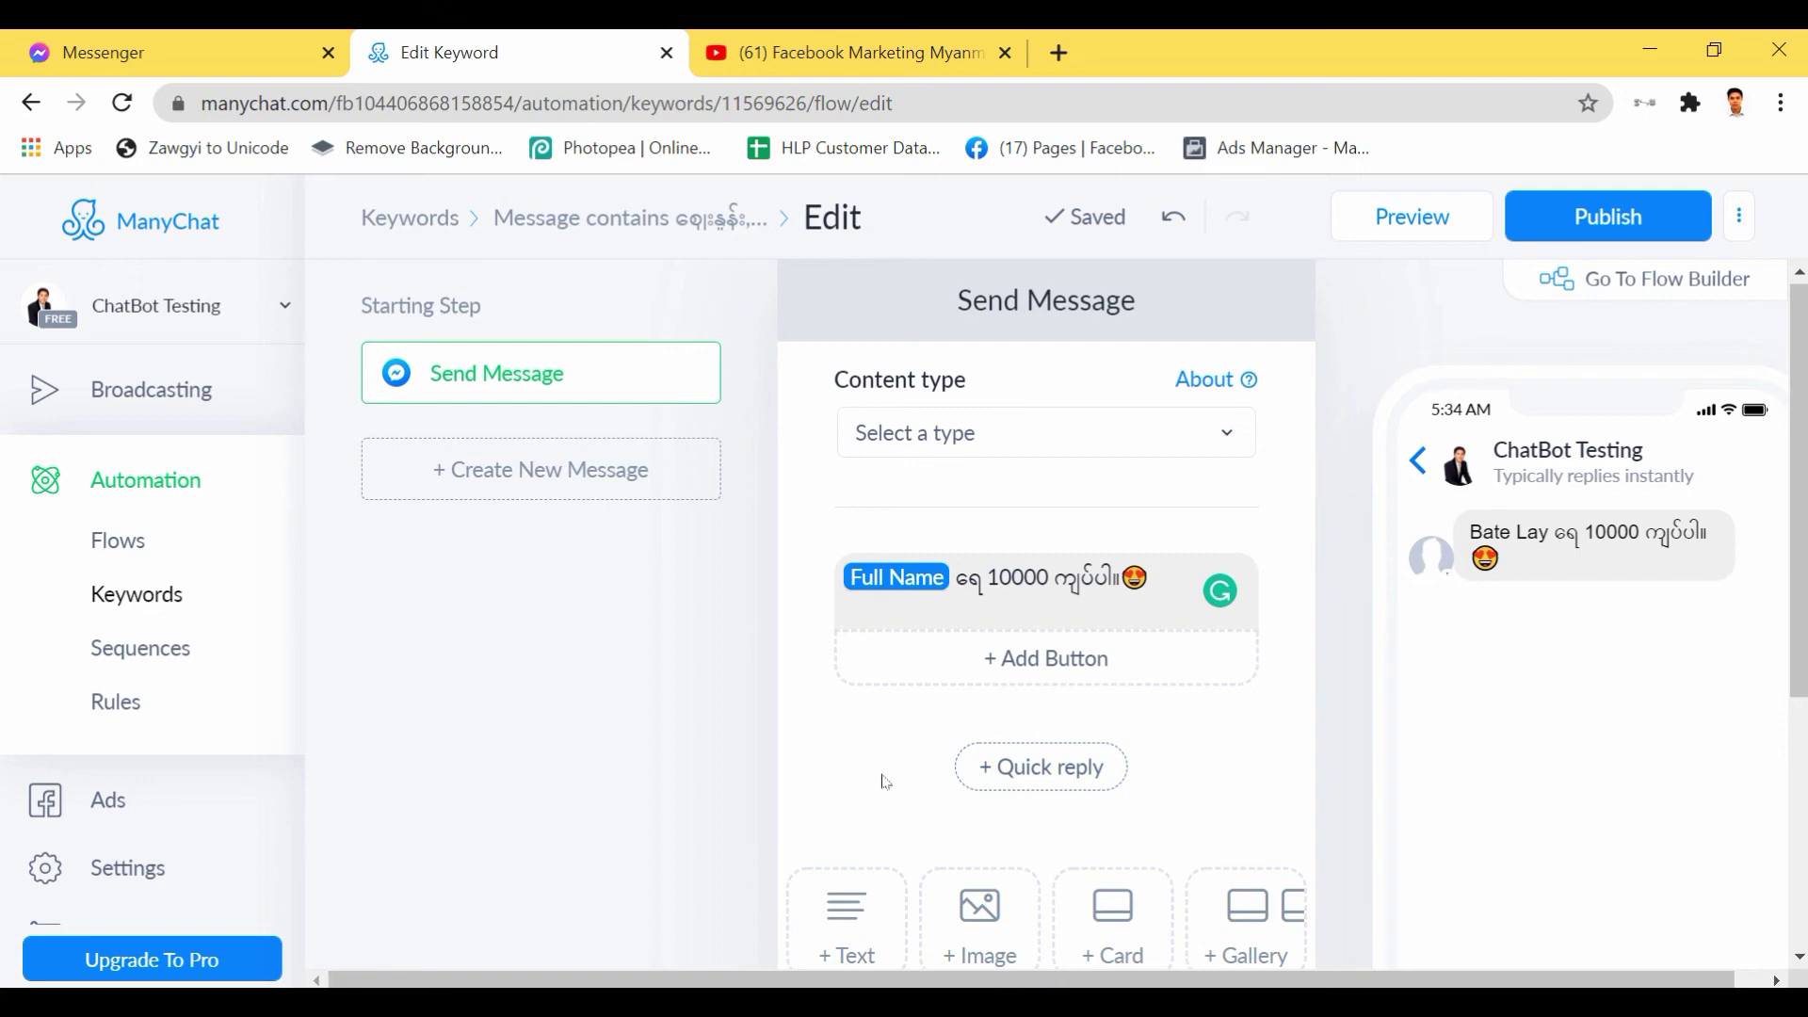
pyautogui.scroll(-5, 953, 797)
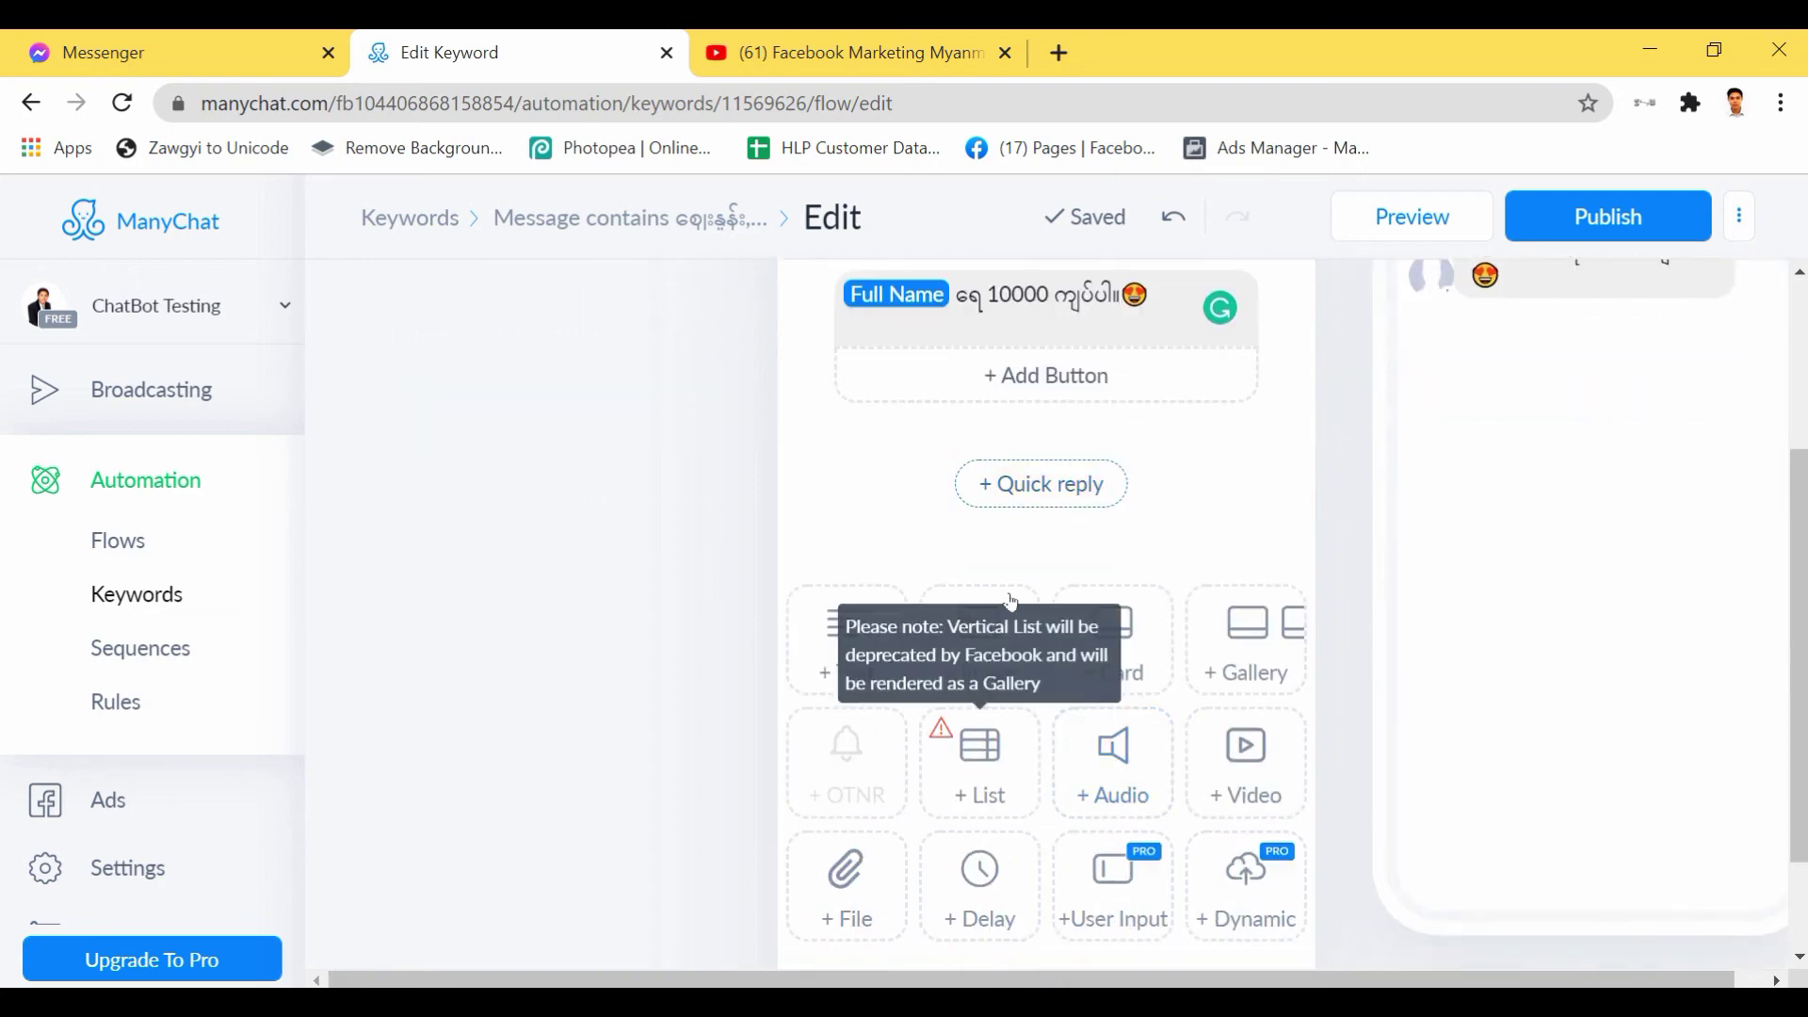
pyautogui.scroll(5, 1157, 661)
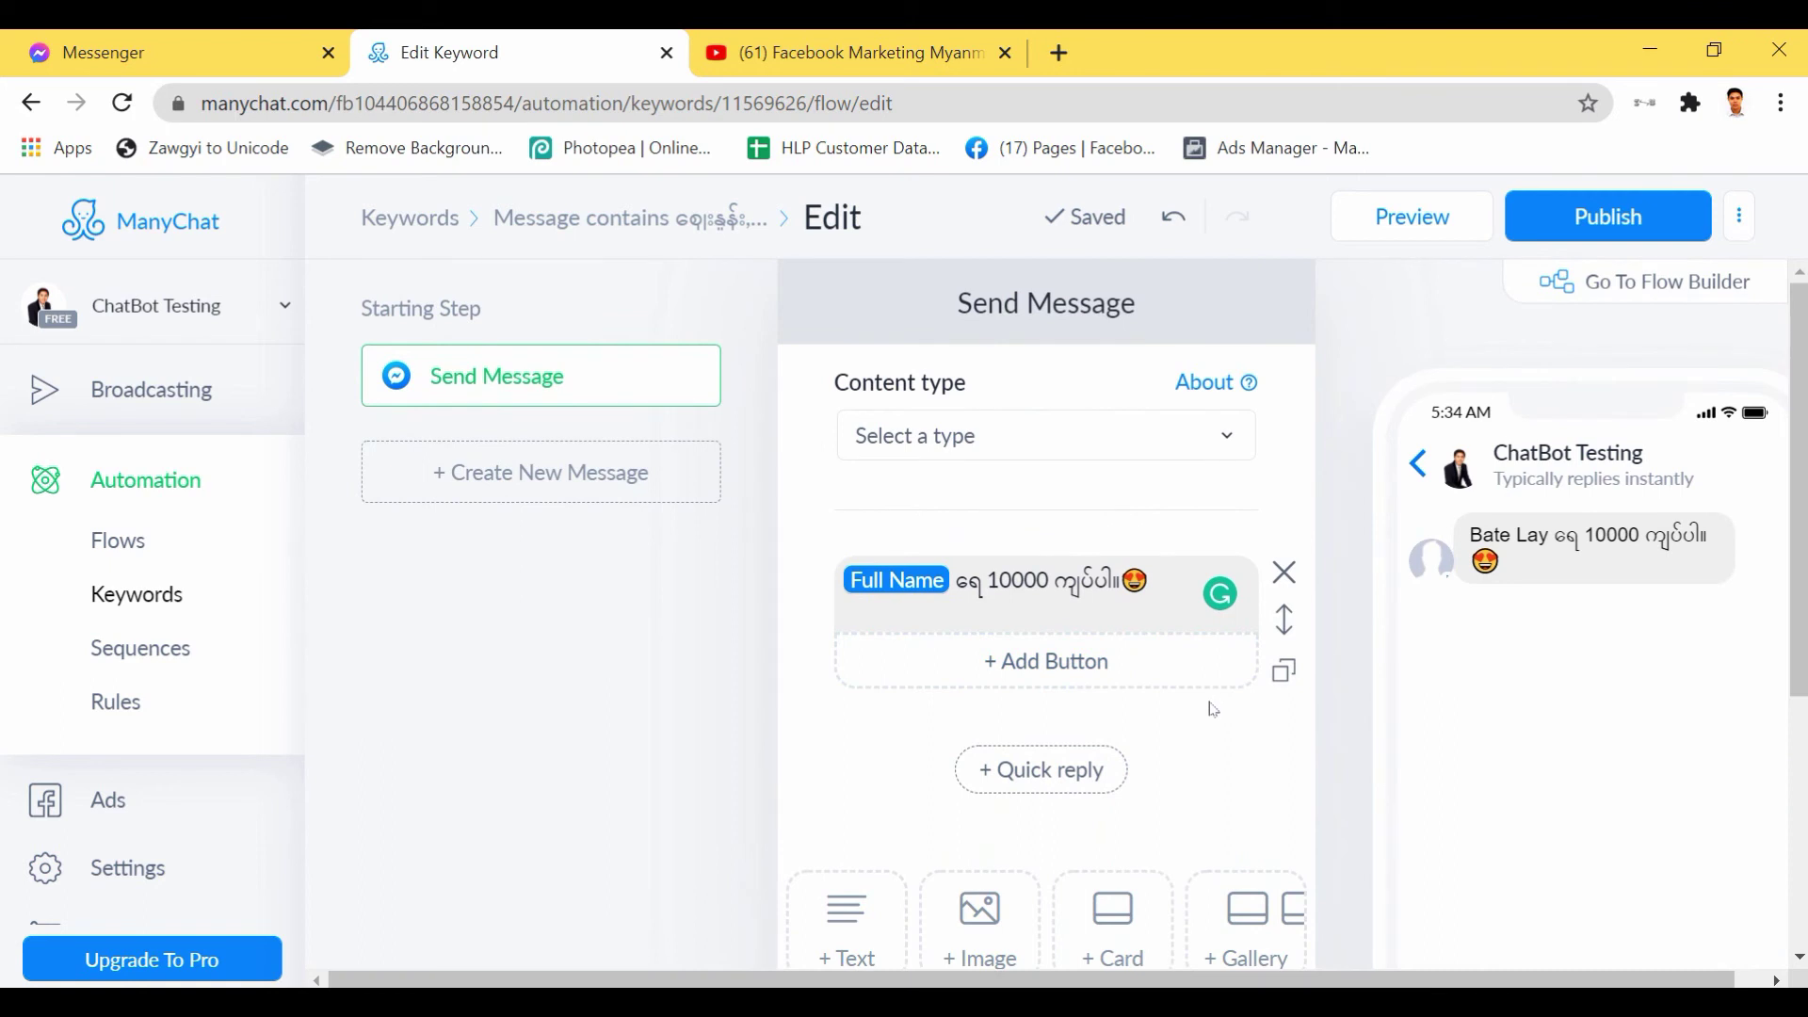
pyautogui.click(1636, 222)
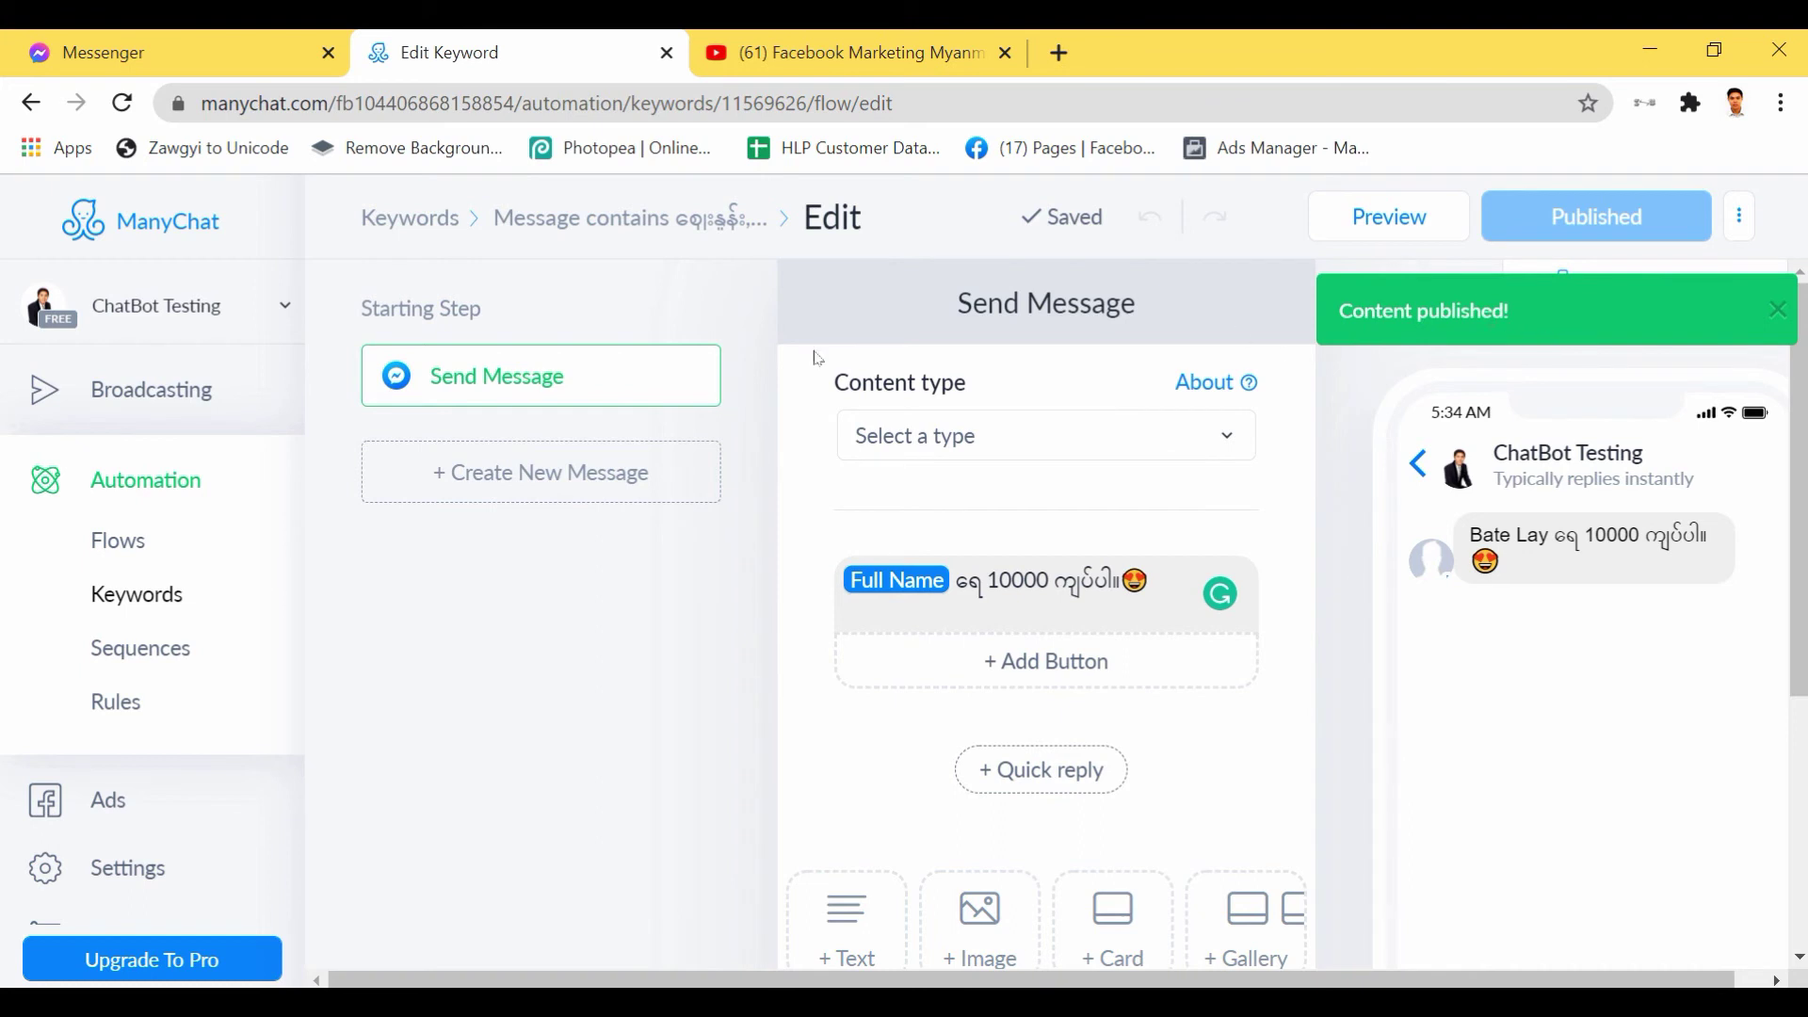
# Switch to Messenger and permanently delete the conversation with the ChatBot Testing page.
pyautogui.click(273, 53)
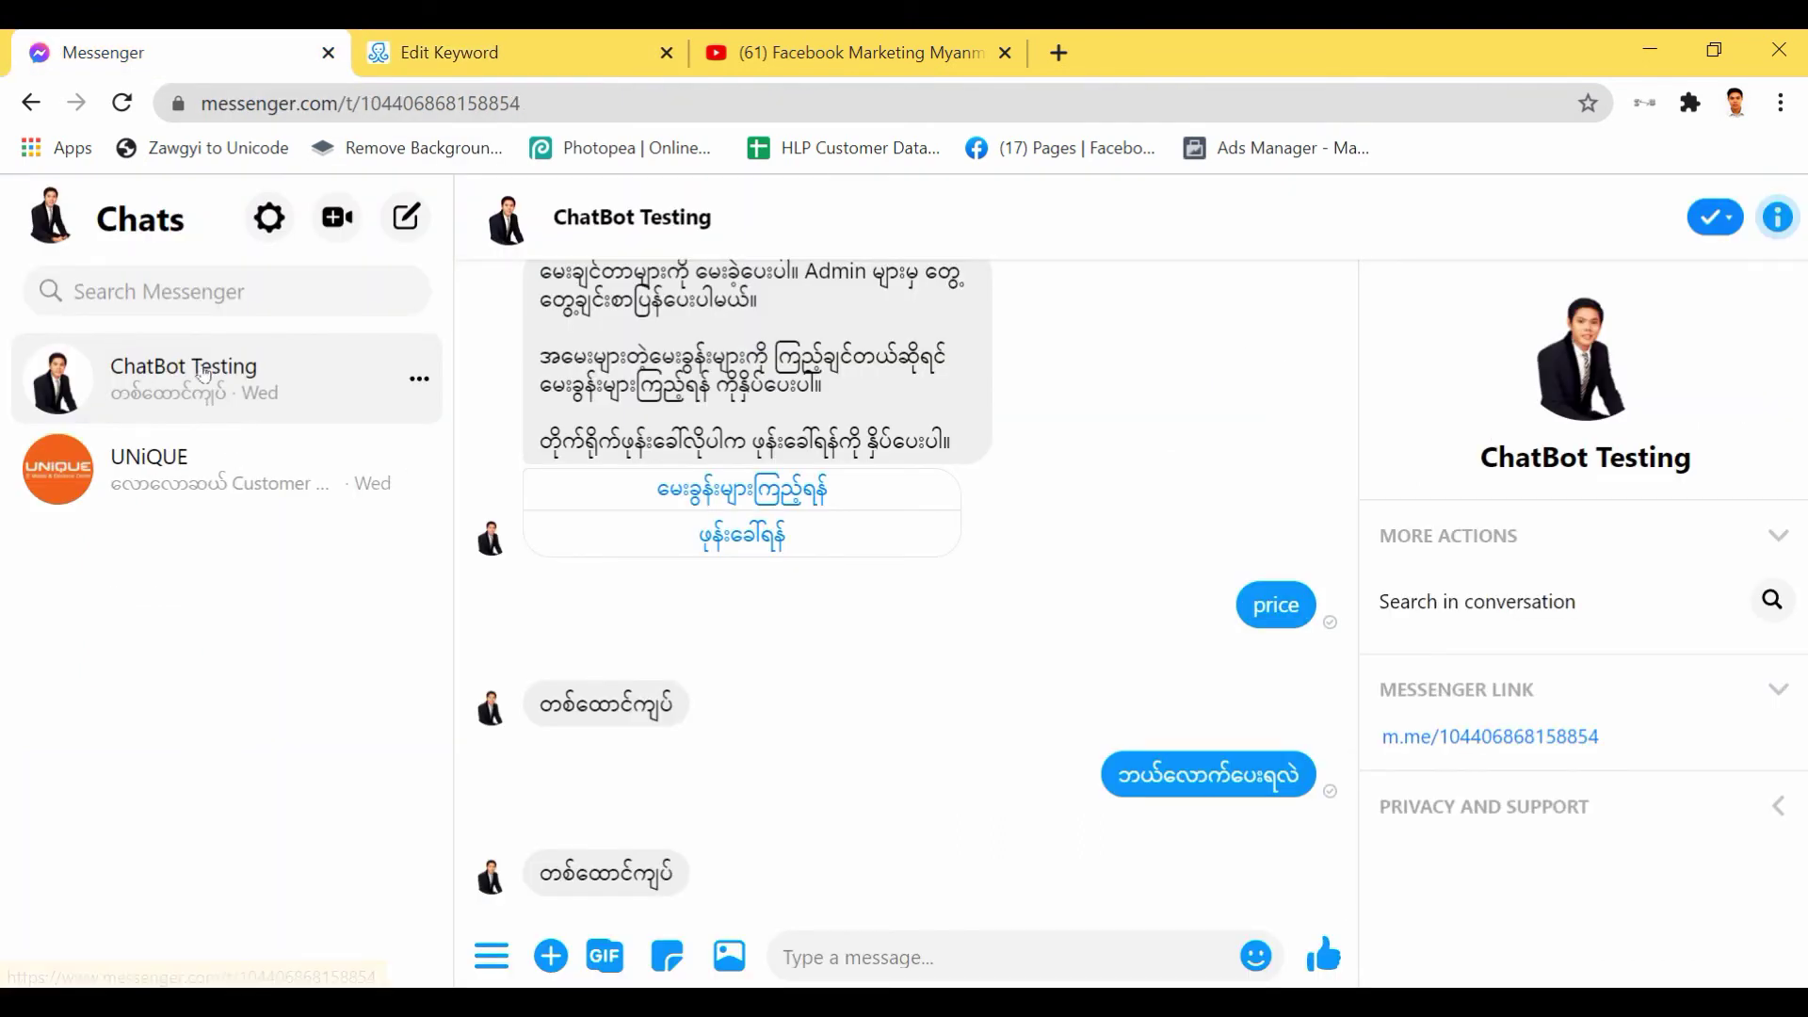
pyautogui.click(414, 388)
pyautogui.click(443, 519)
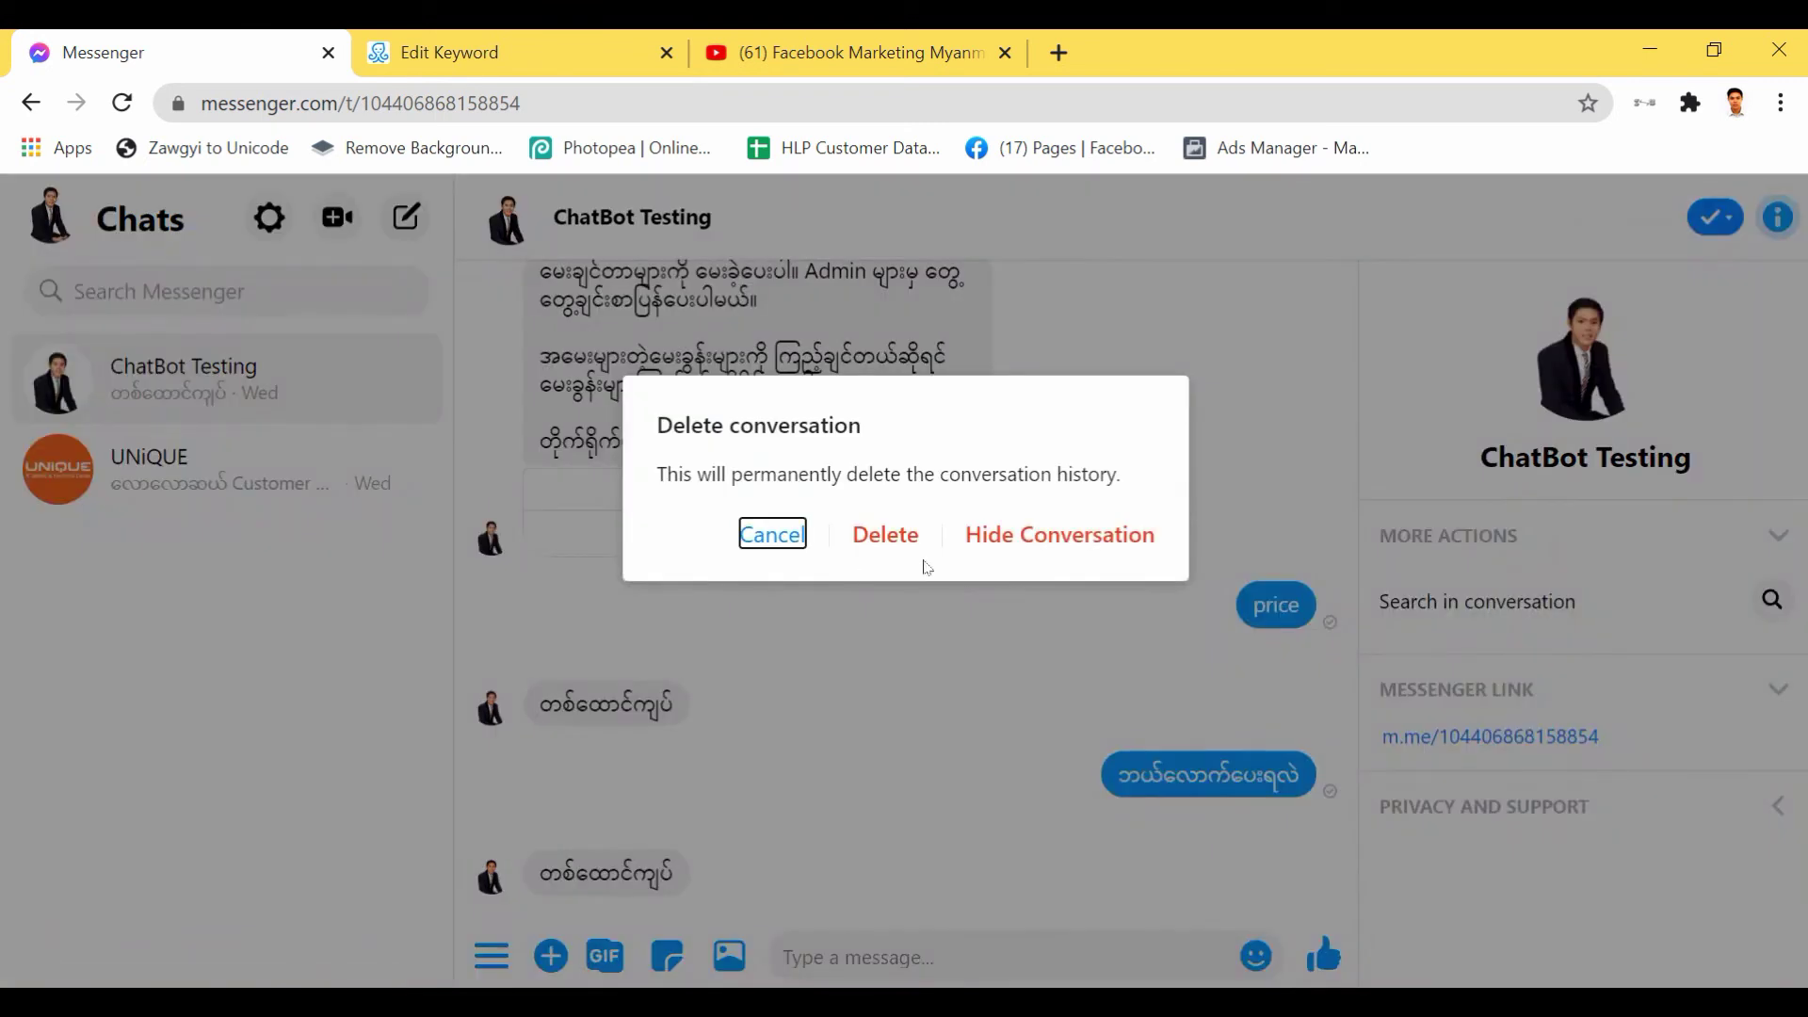
pyautogui.click(886, 535)
# Search Messenger for "chatbot testing", open the ChatBot Testing page's chat and start the conversation with Get Started.
pyautogui.click(237, 290)
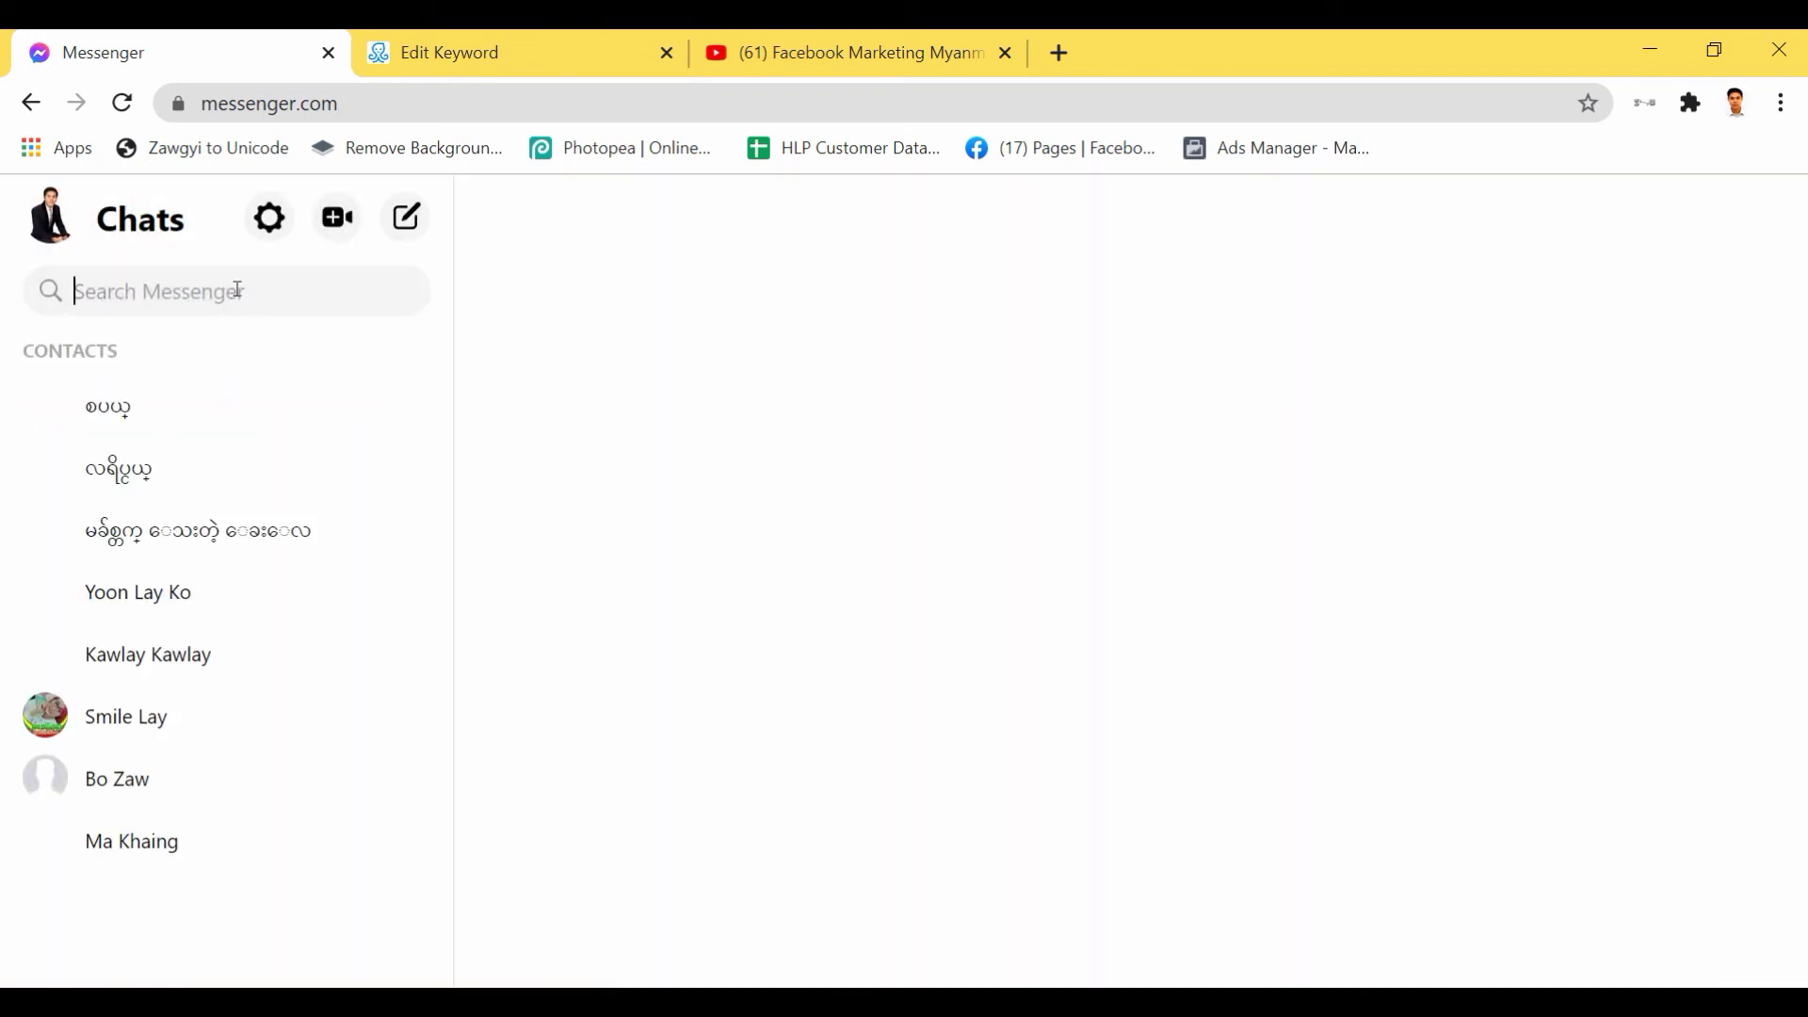
pyautogui.write('c')
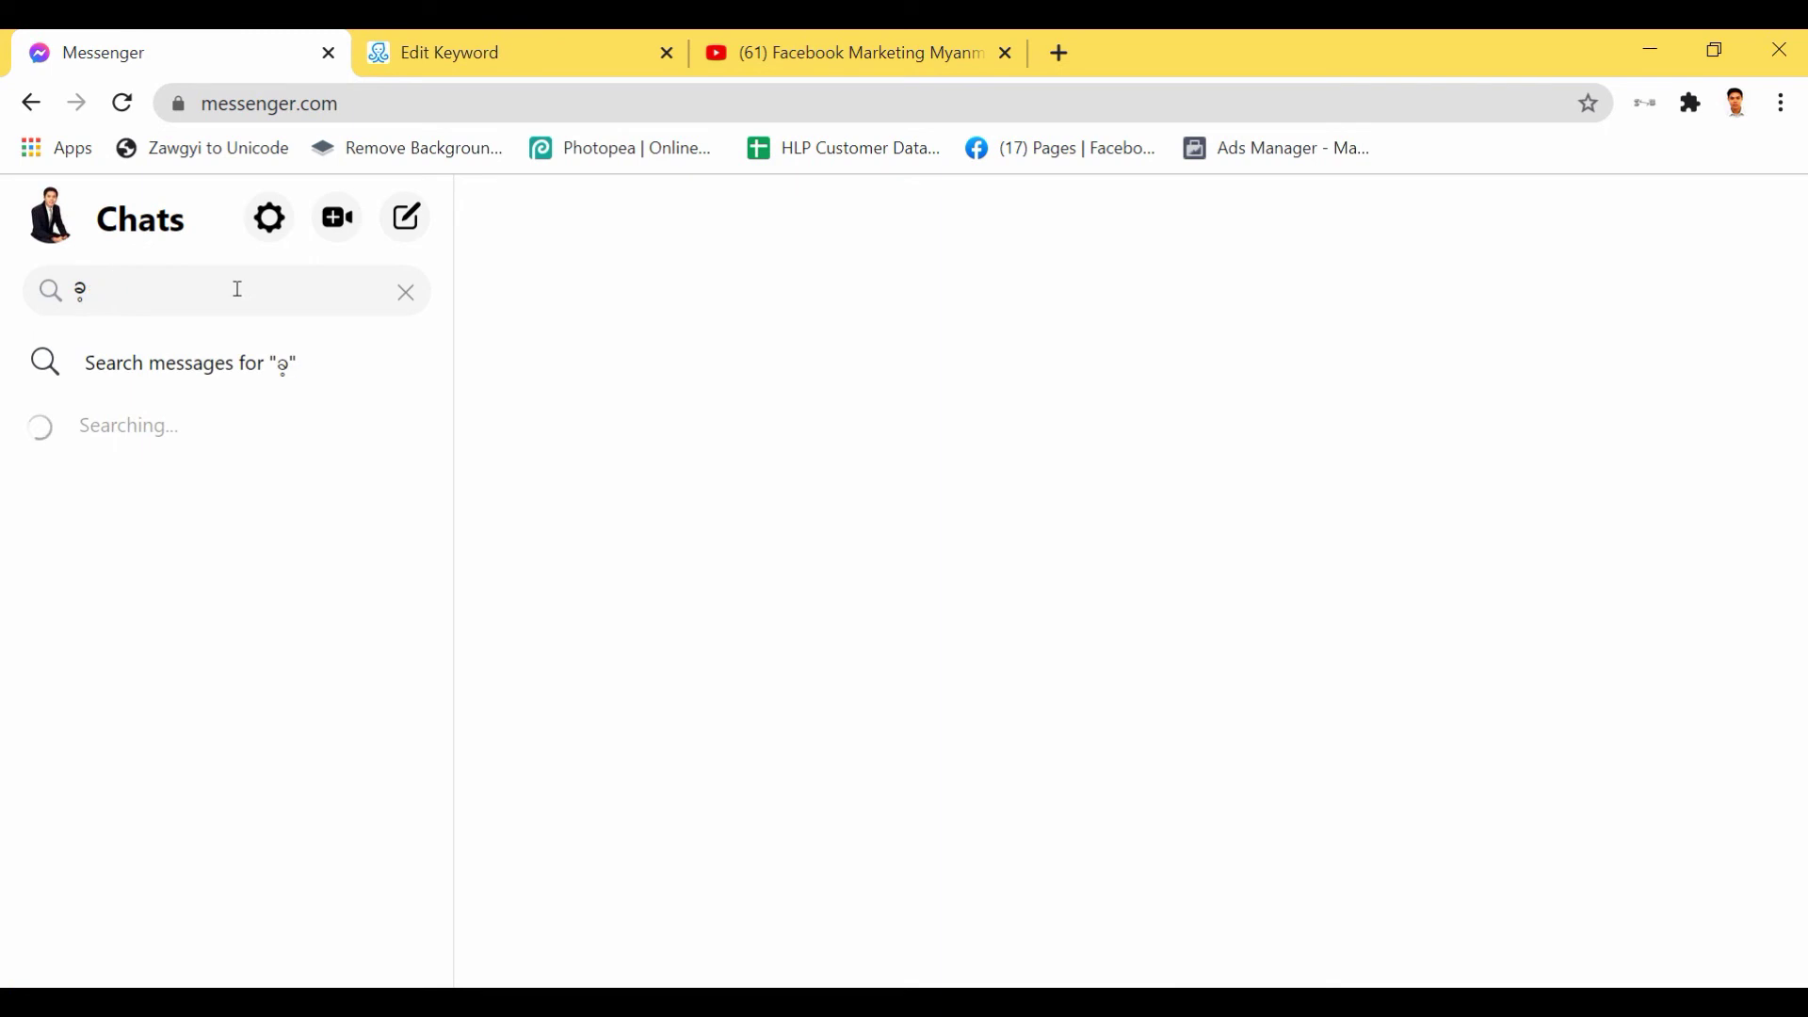
pyautogui.press('BackSpace')
pyautogui.hotkey('ctrl', 'shift', 'space')
pyautogui.write('chatbot testing')
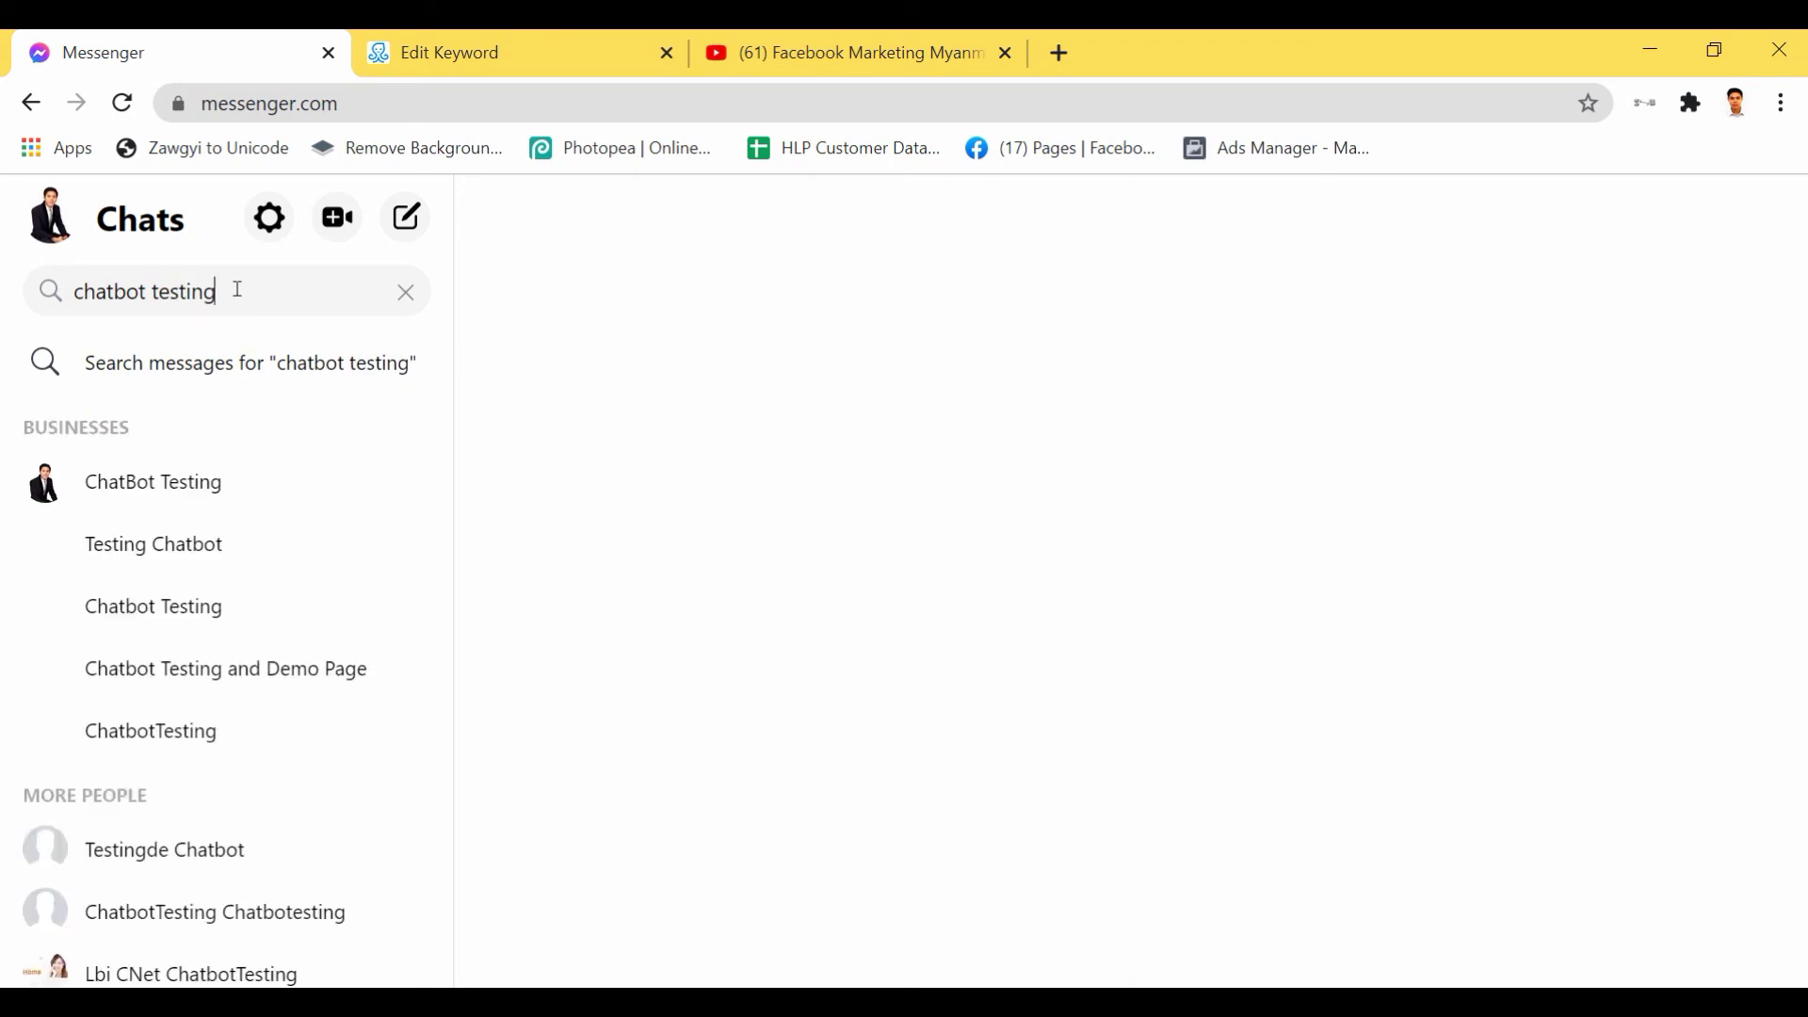
pyautogui.click(215, 482)
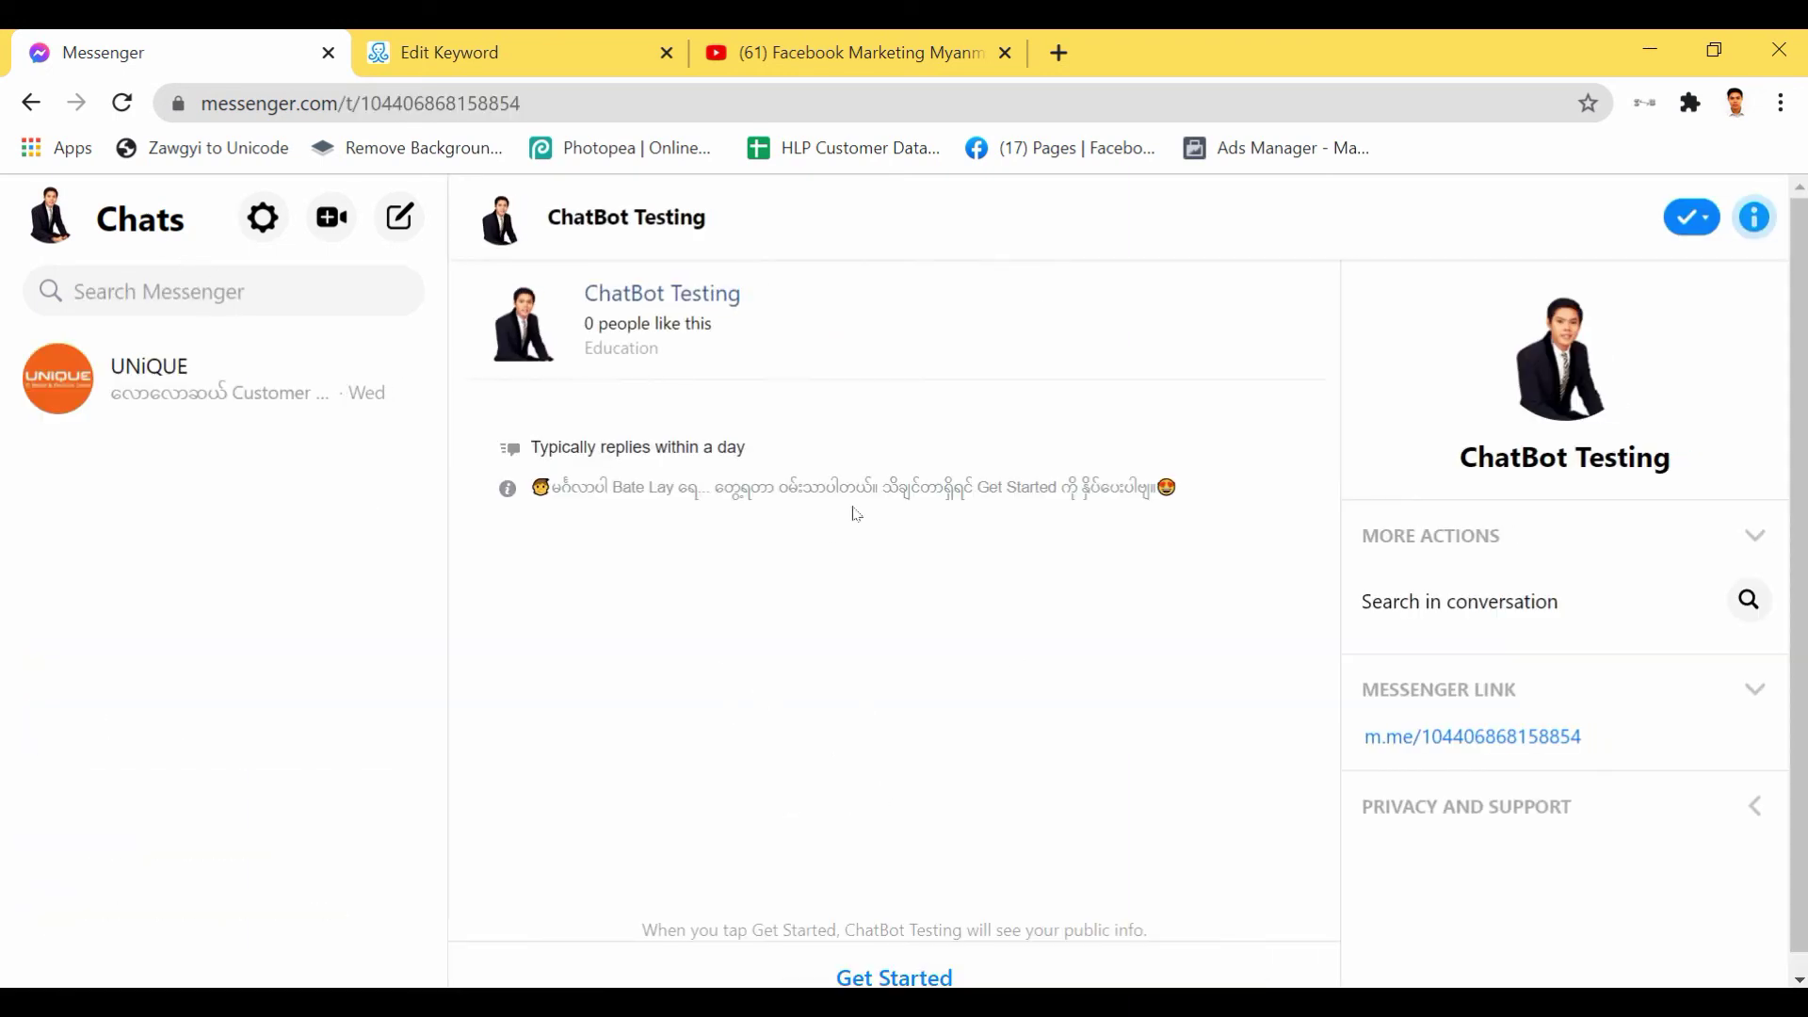
pyautogui.click(870, 976)
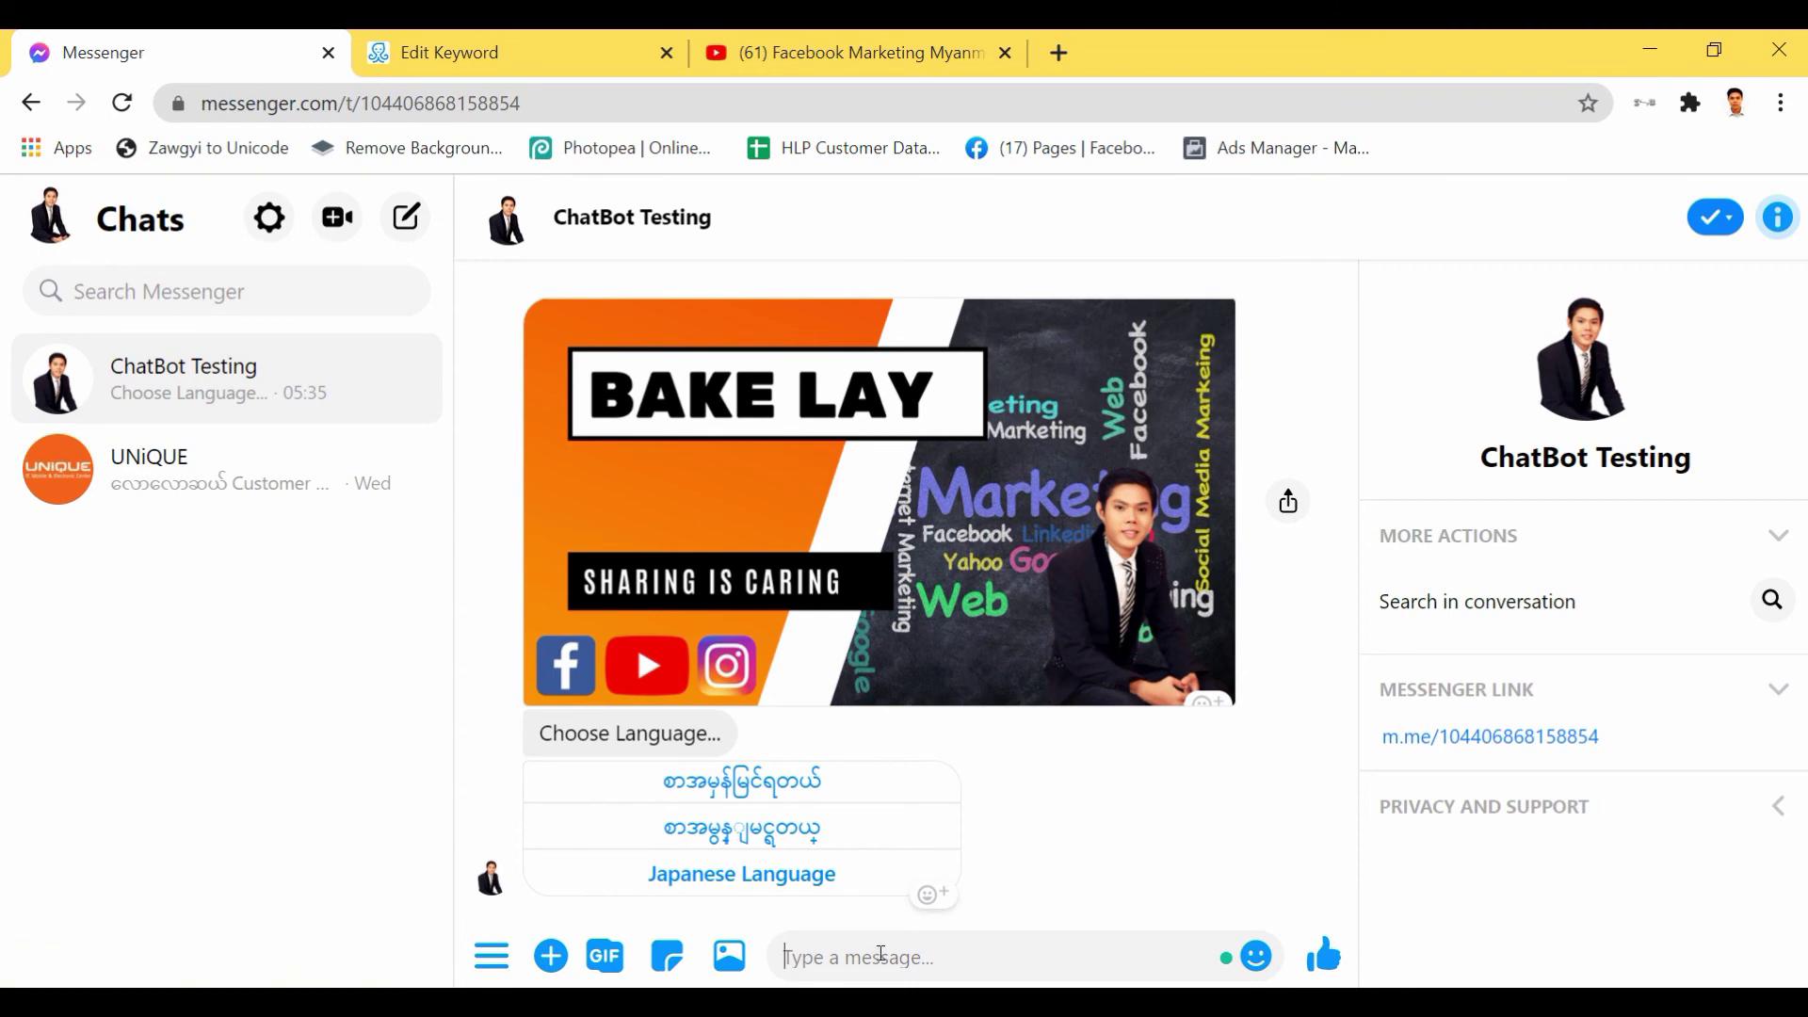
# Send the page the Burmese price question "သင်တန်းကဘယ်လောက်ပေးရမလဲ" to test the keyword reply.
pyautogui.write('b')
pyautogui.press('BackSpace')
pyautogui.hotkey('ctrl', 'shift')
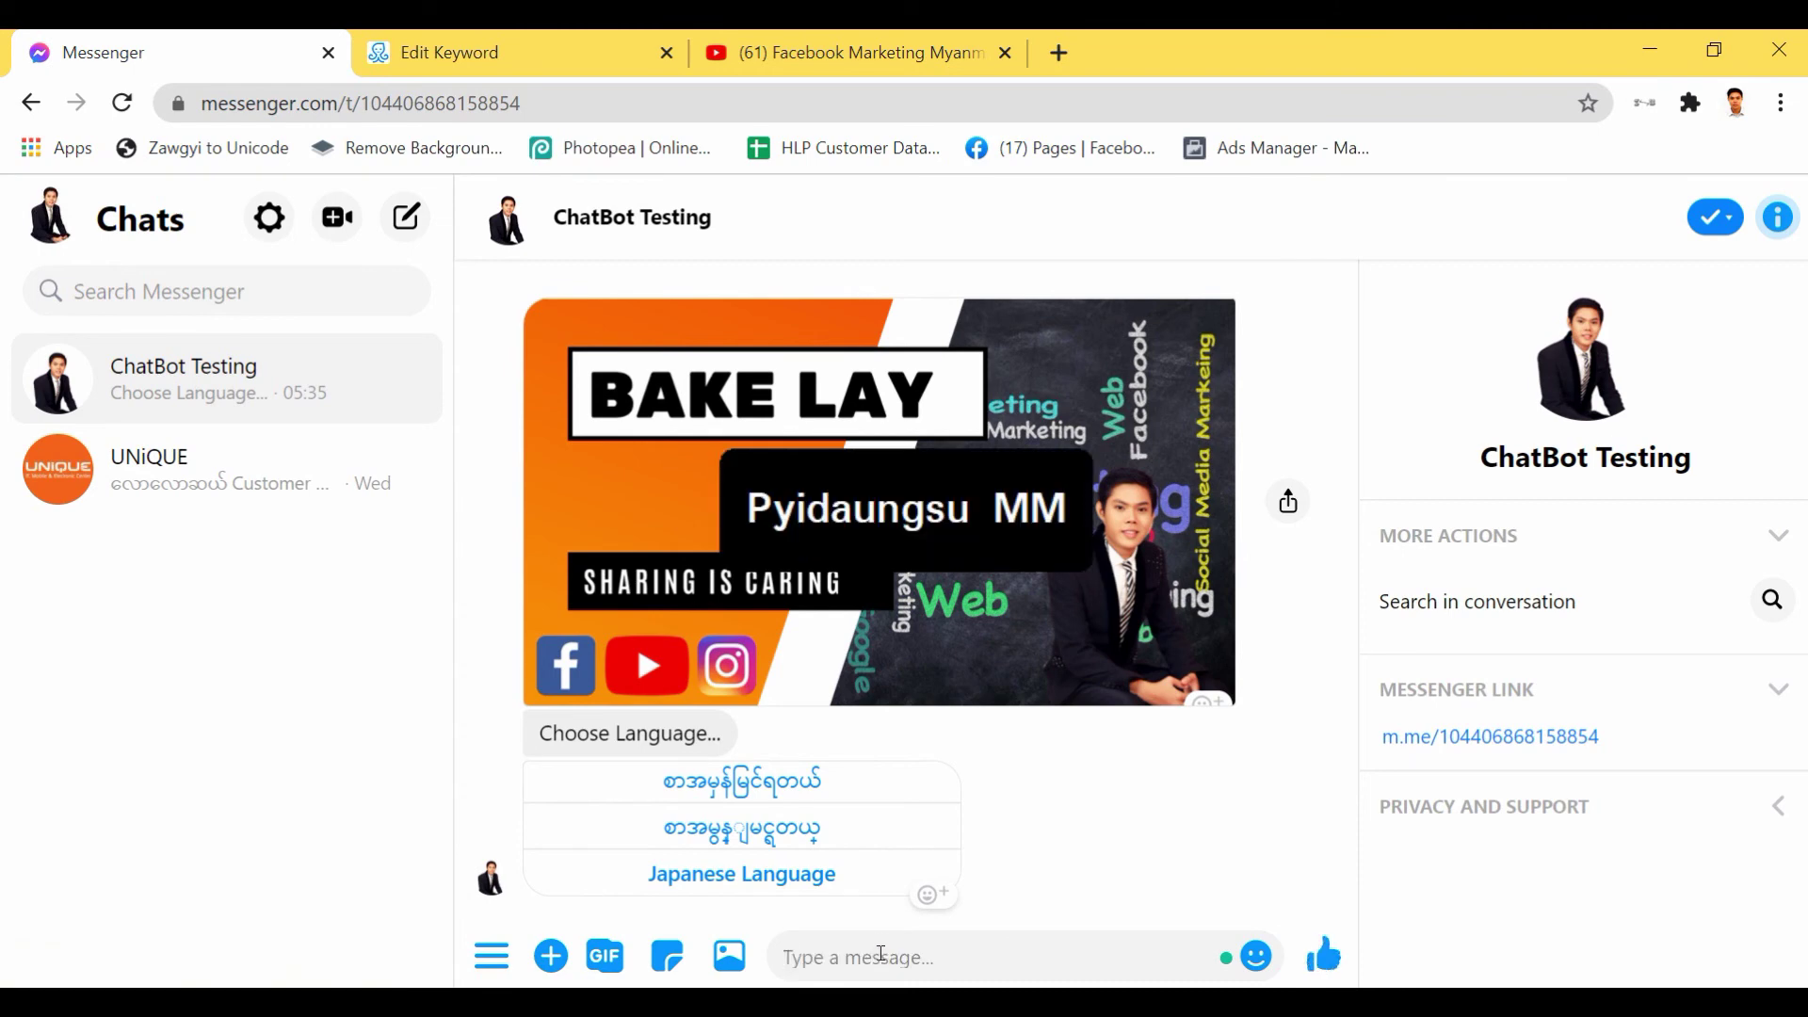
pyautogui.write('သင်တန်းကဘ')
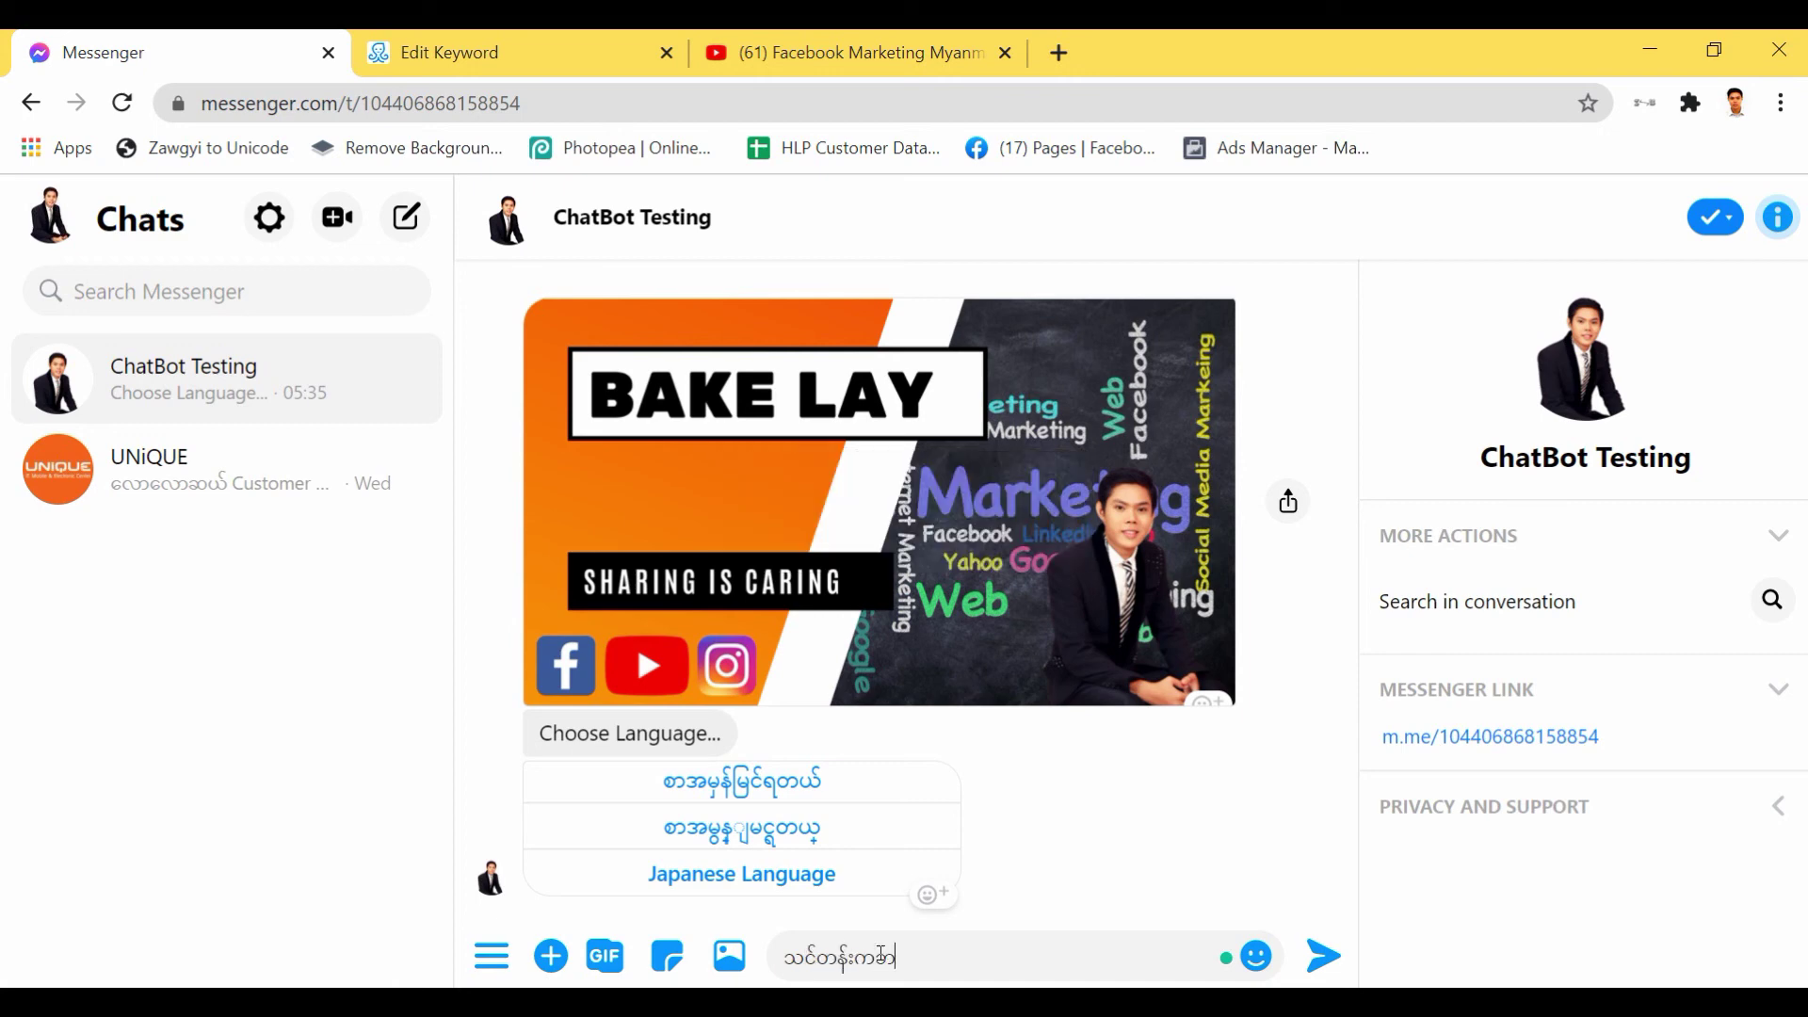
pyautogui.write('ယ်လောက်ပေးရမ')
pyautogui.write('လဲ')
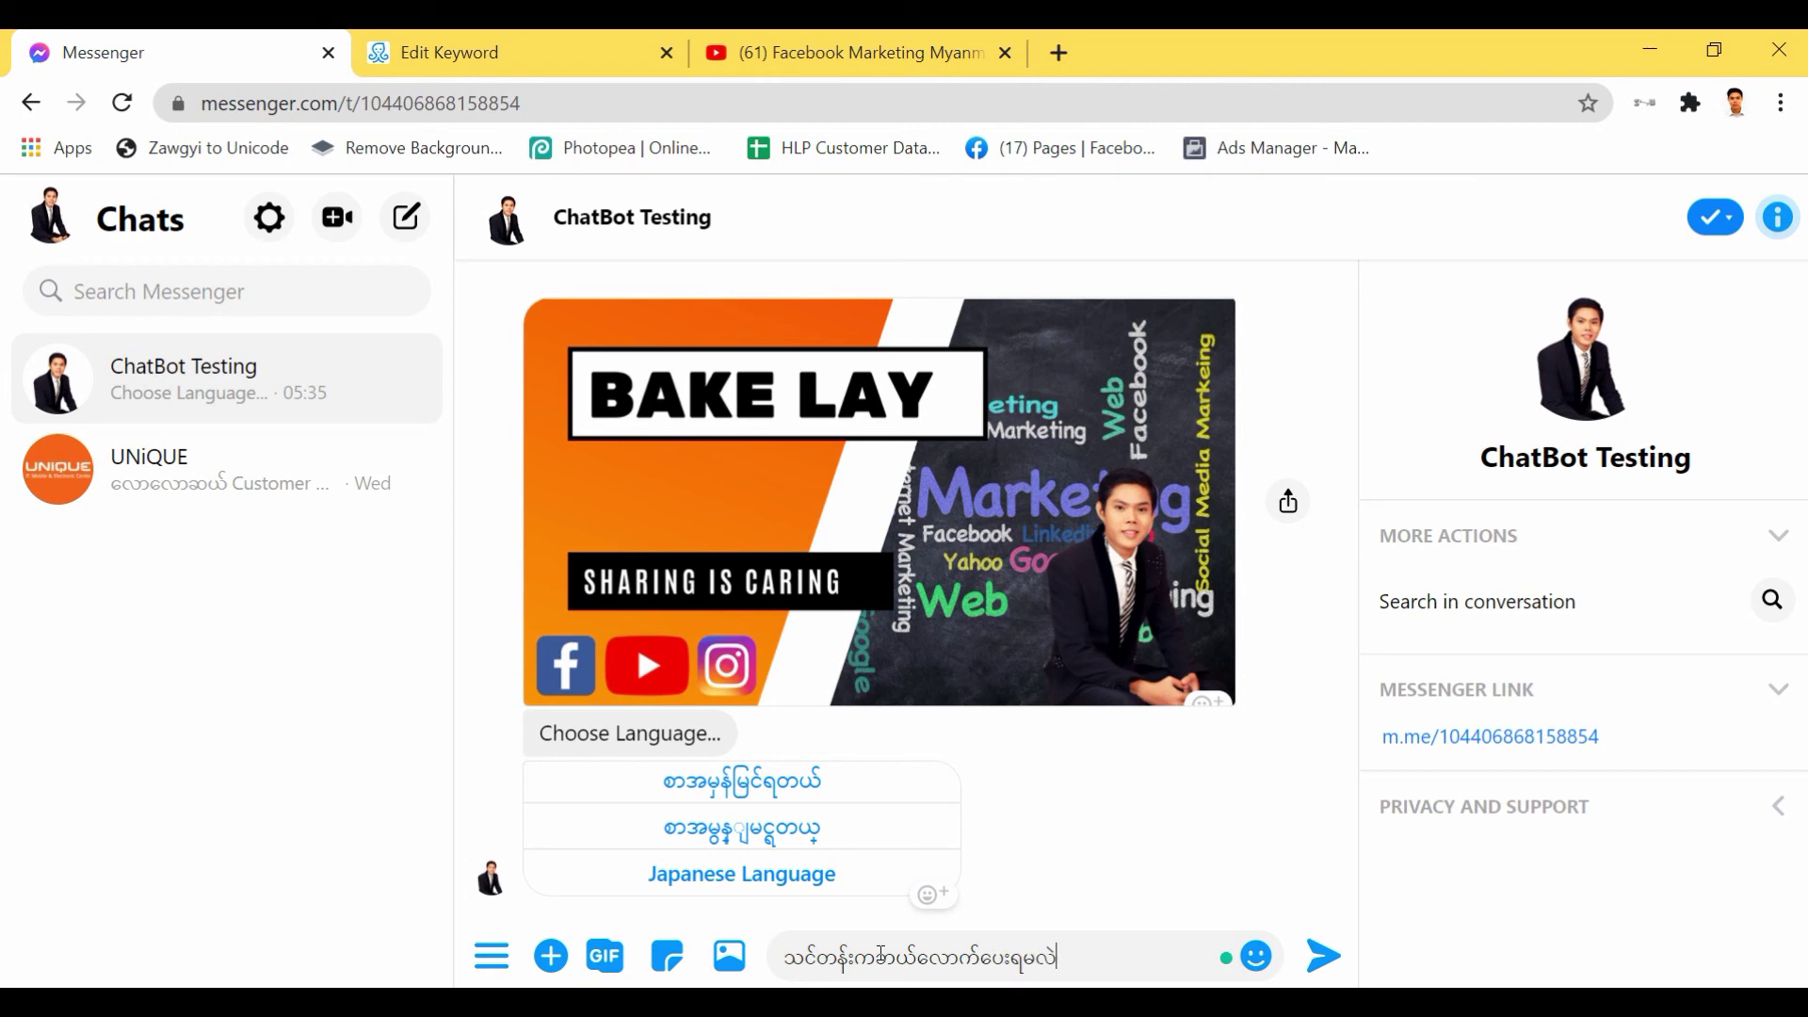
pyautogui.press('Return')
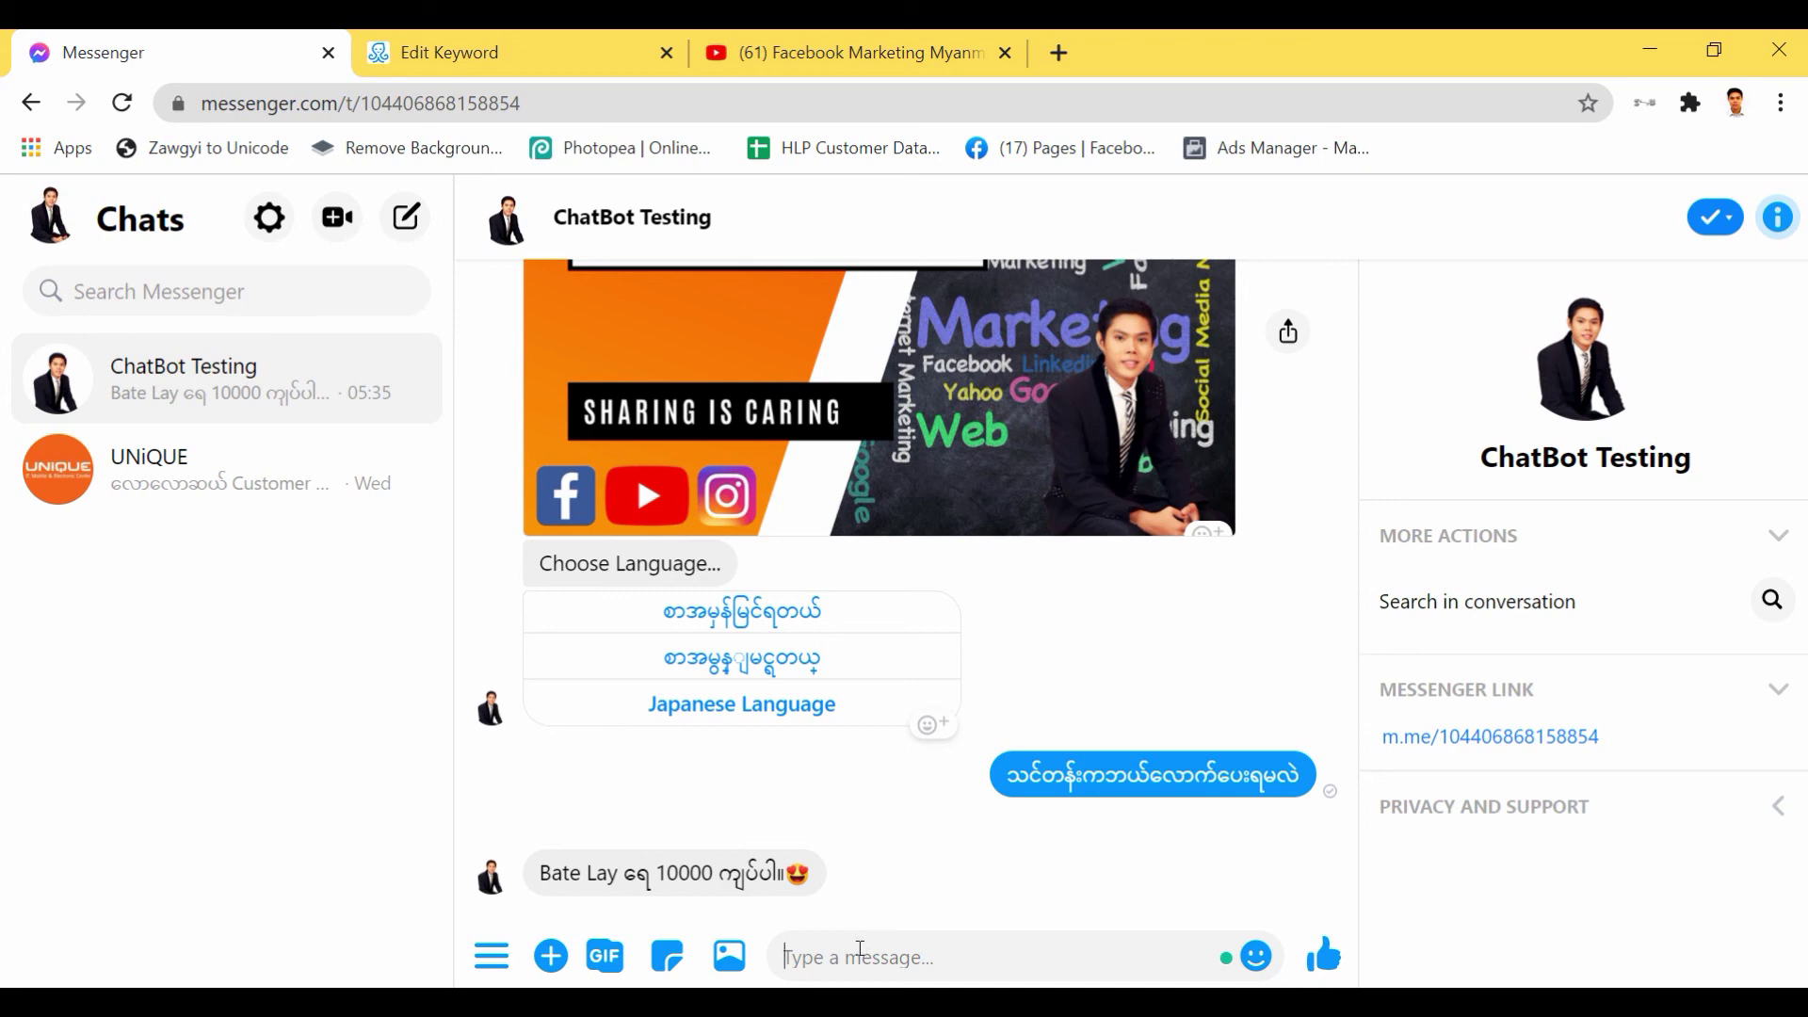
# Send the mixed-language message "ဒီပစ္စည်းတွေက Price ပြောပြပါ" to test the Price keyword inside a sentence.
pyautogui.write('3ီပစ္စည်းတွေက')
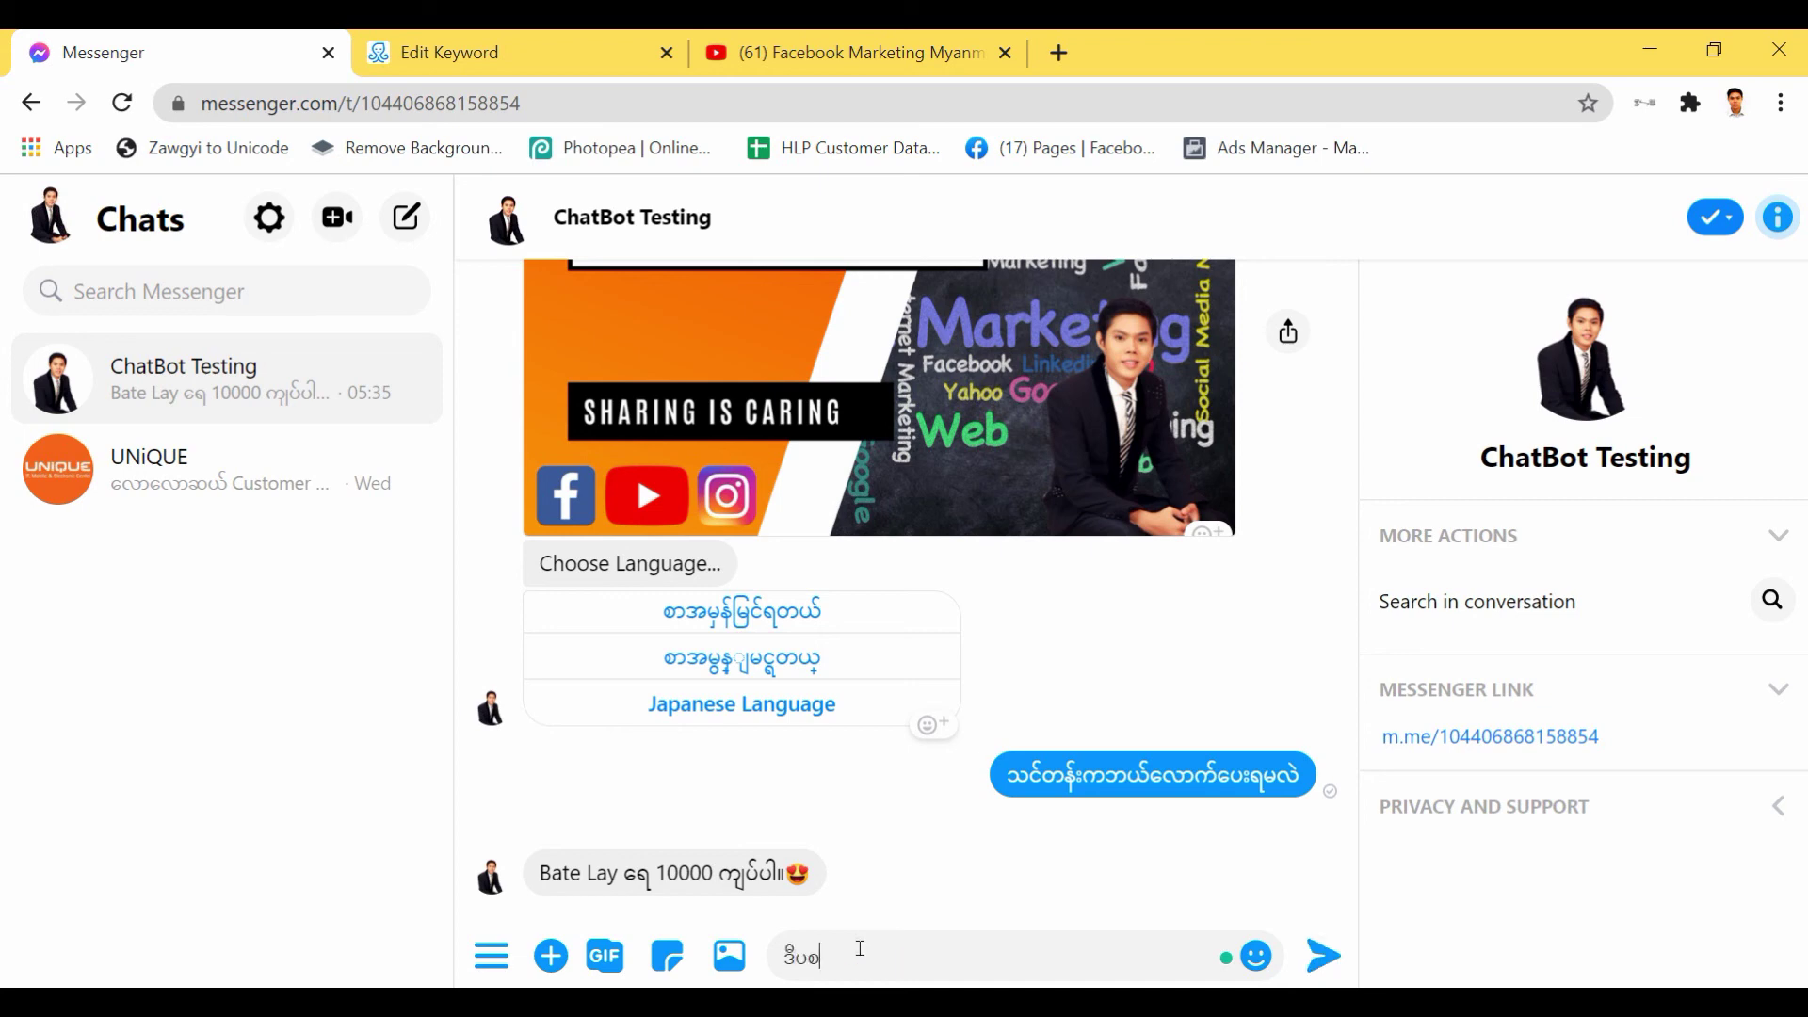
pyautogui.hotkey('ctrl', 'shift', 'space')
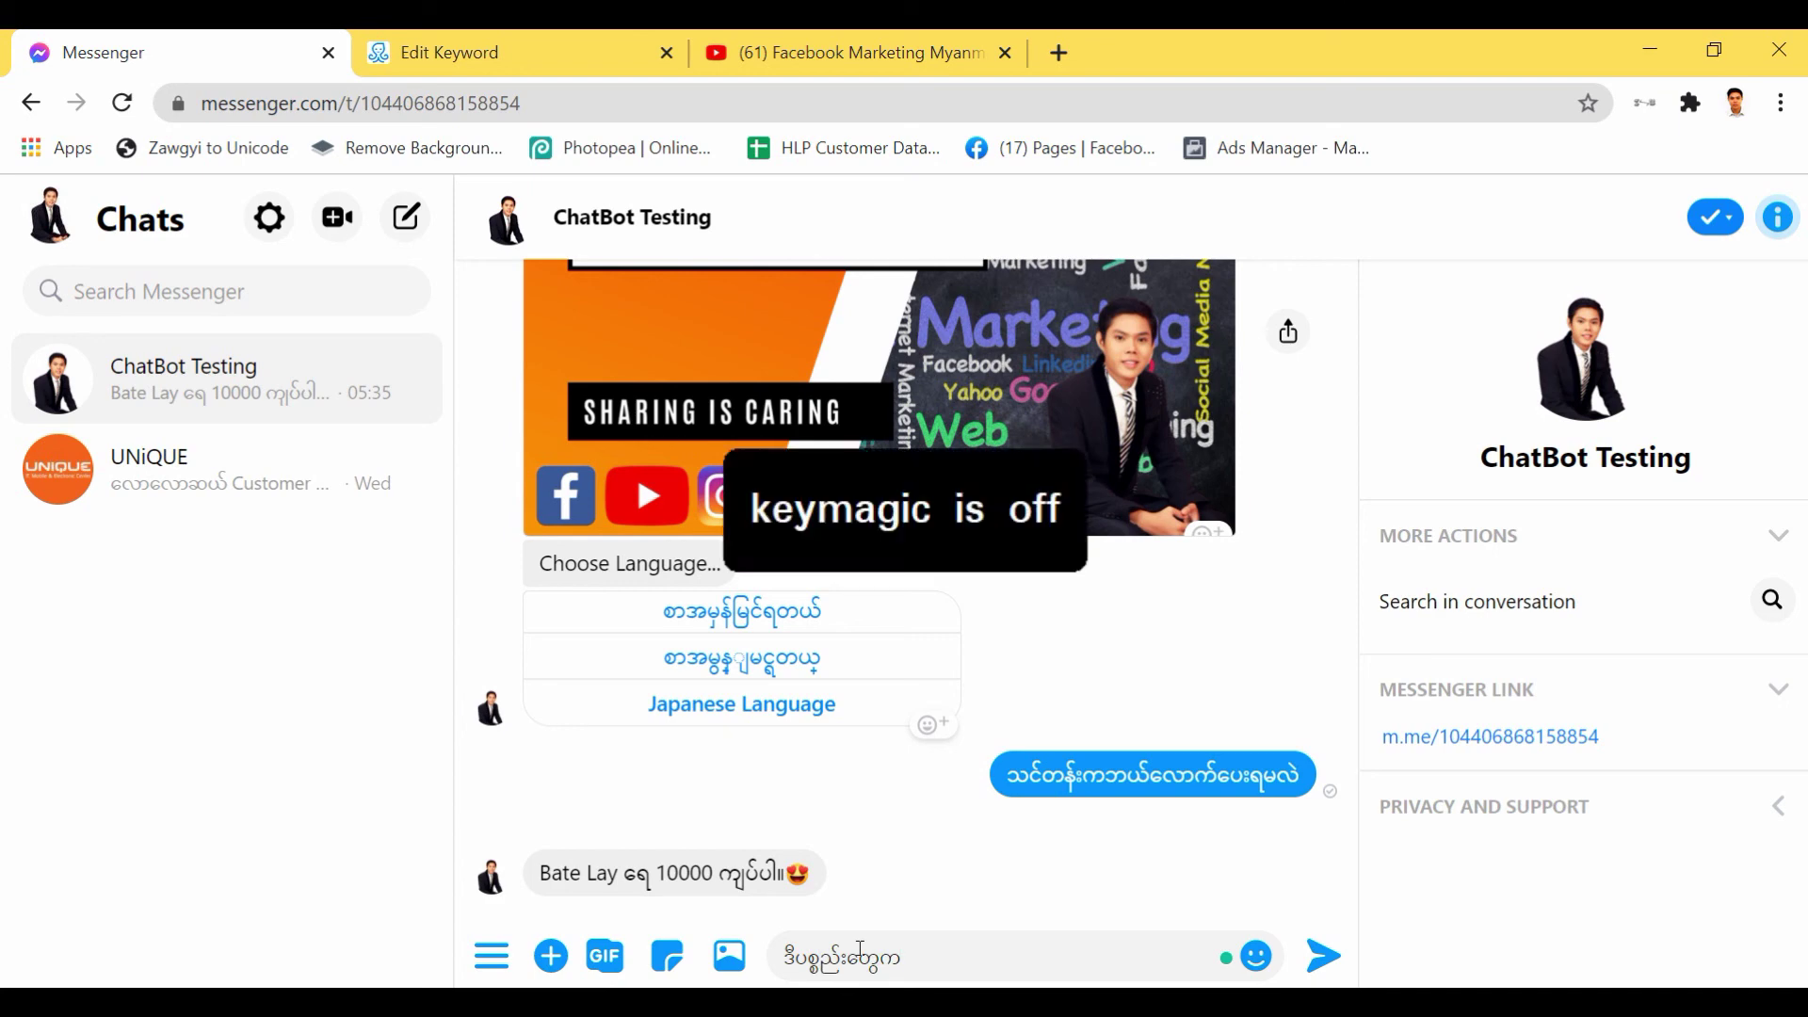
pyautogui.write('Pridce')
pyautogui.press('BackSpace')
pyautogui.press('BackSpace')
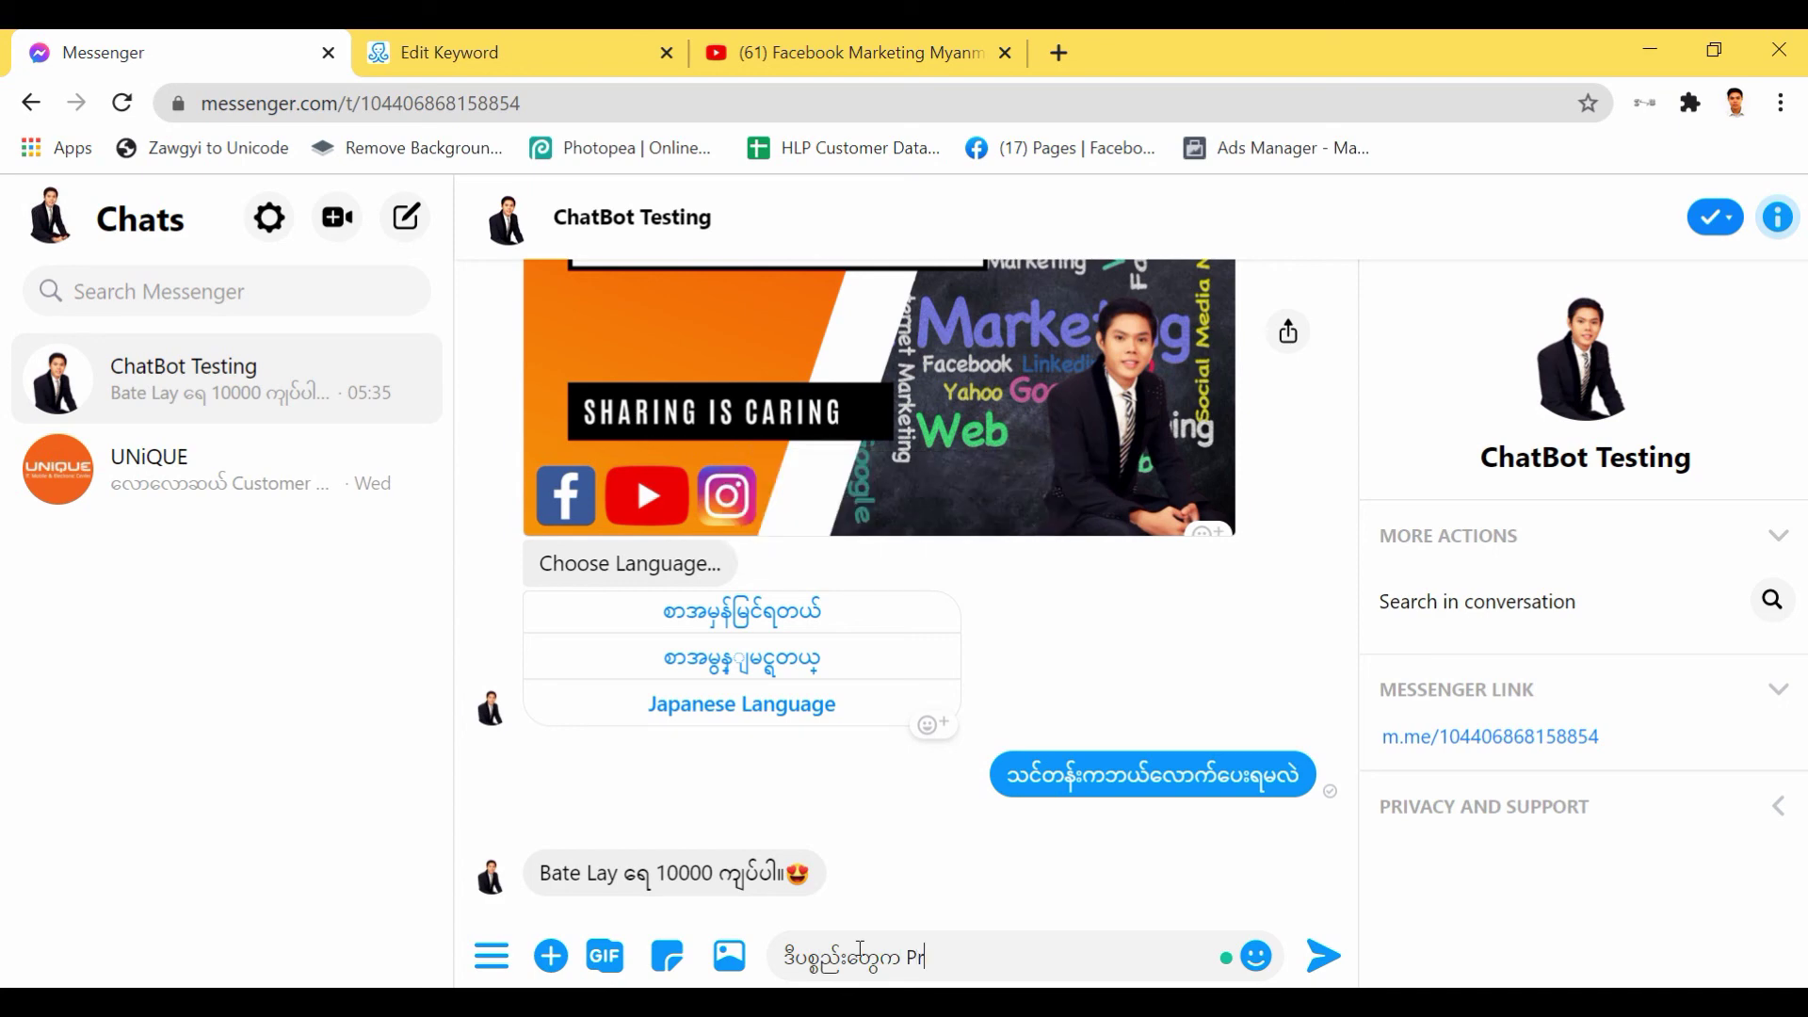
pyautogui.write('ice')
pyautogui.hotkey('ctrl', 'shift', 'space')
pyautogui.write('ပြောပြပါ')
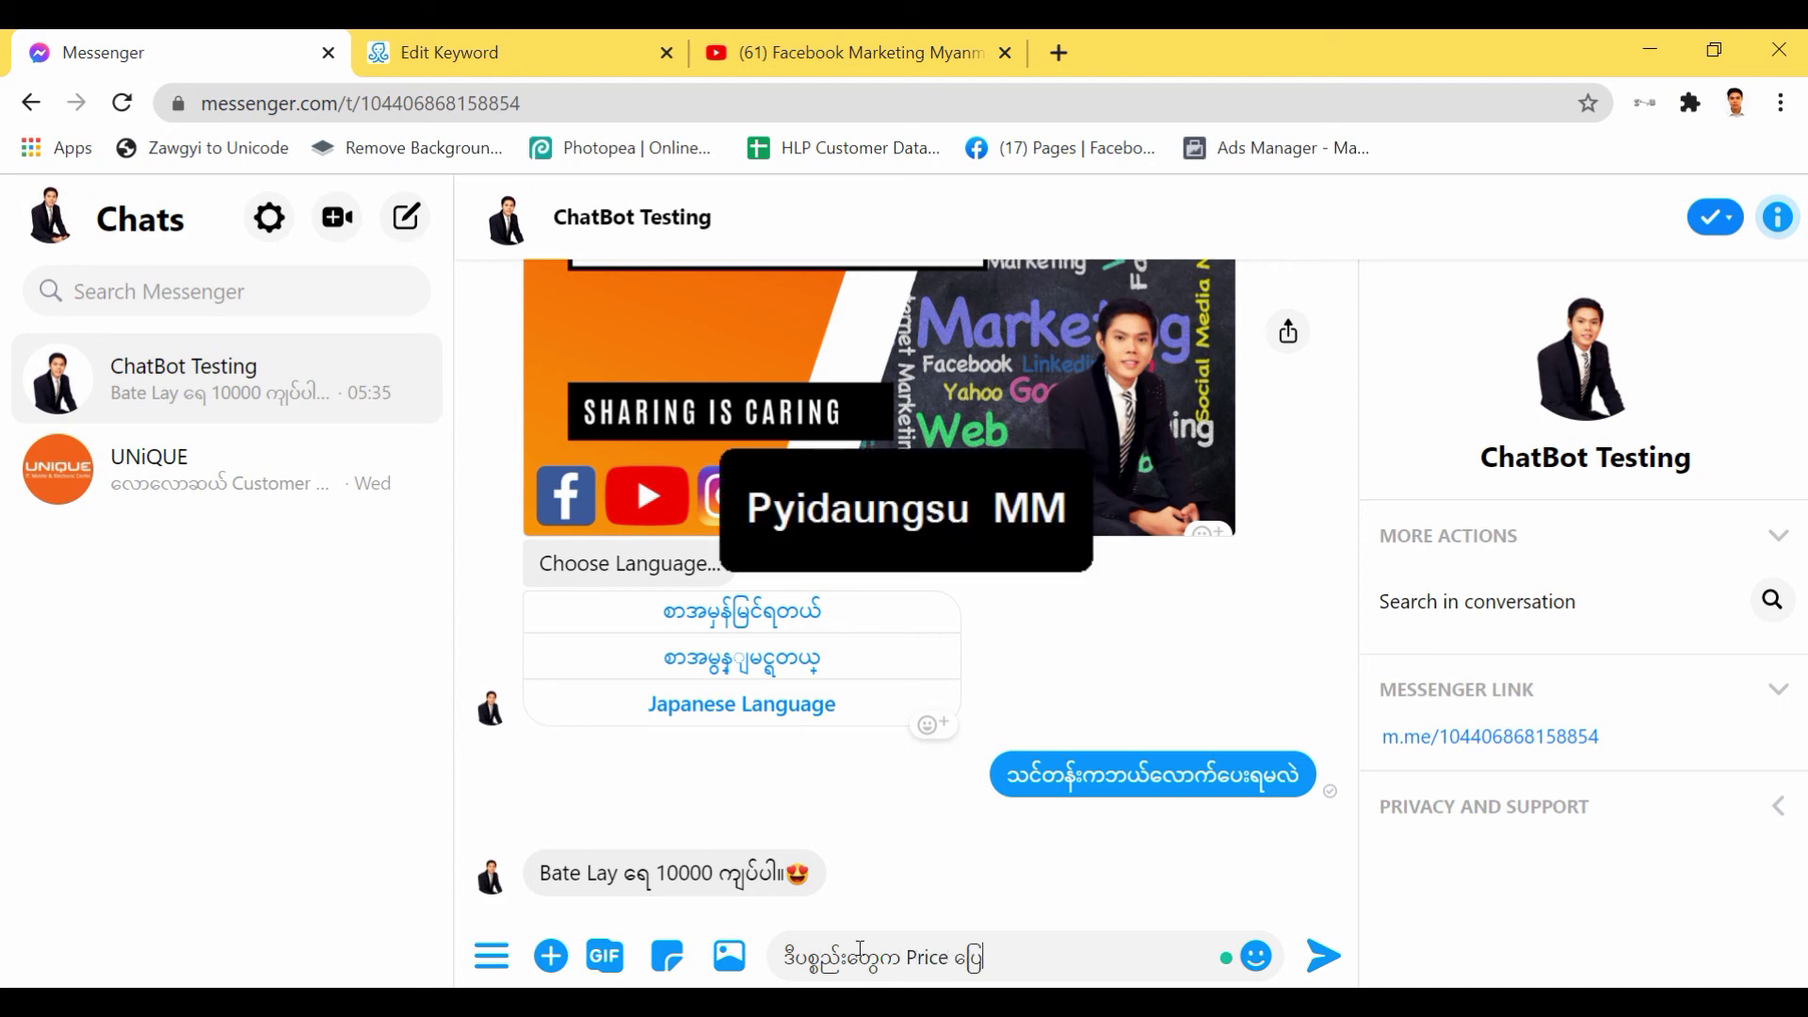
pyautogui.press('Return')
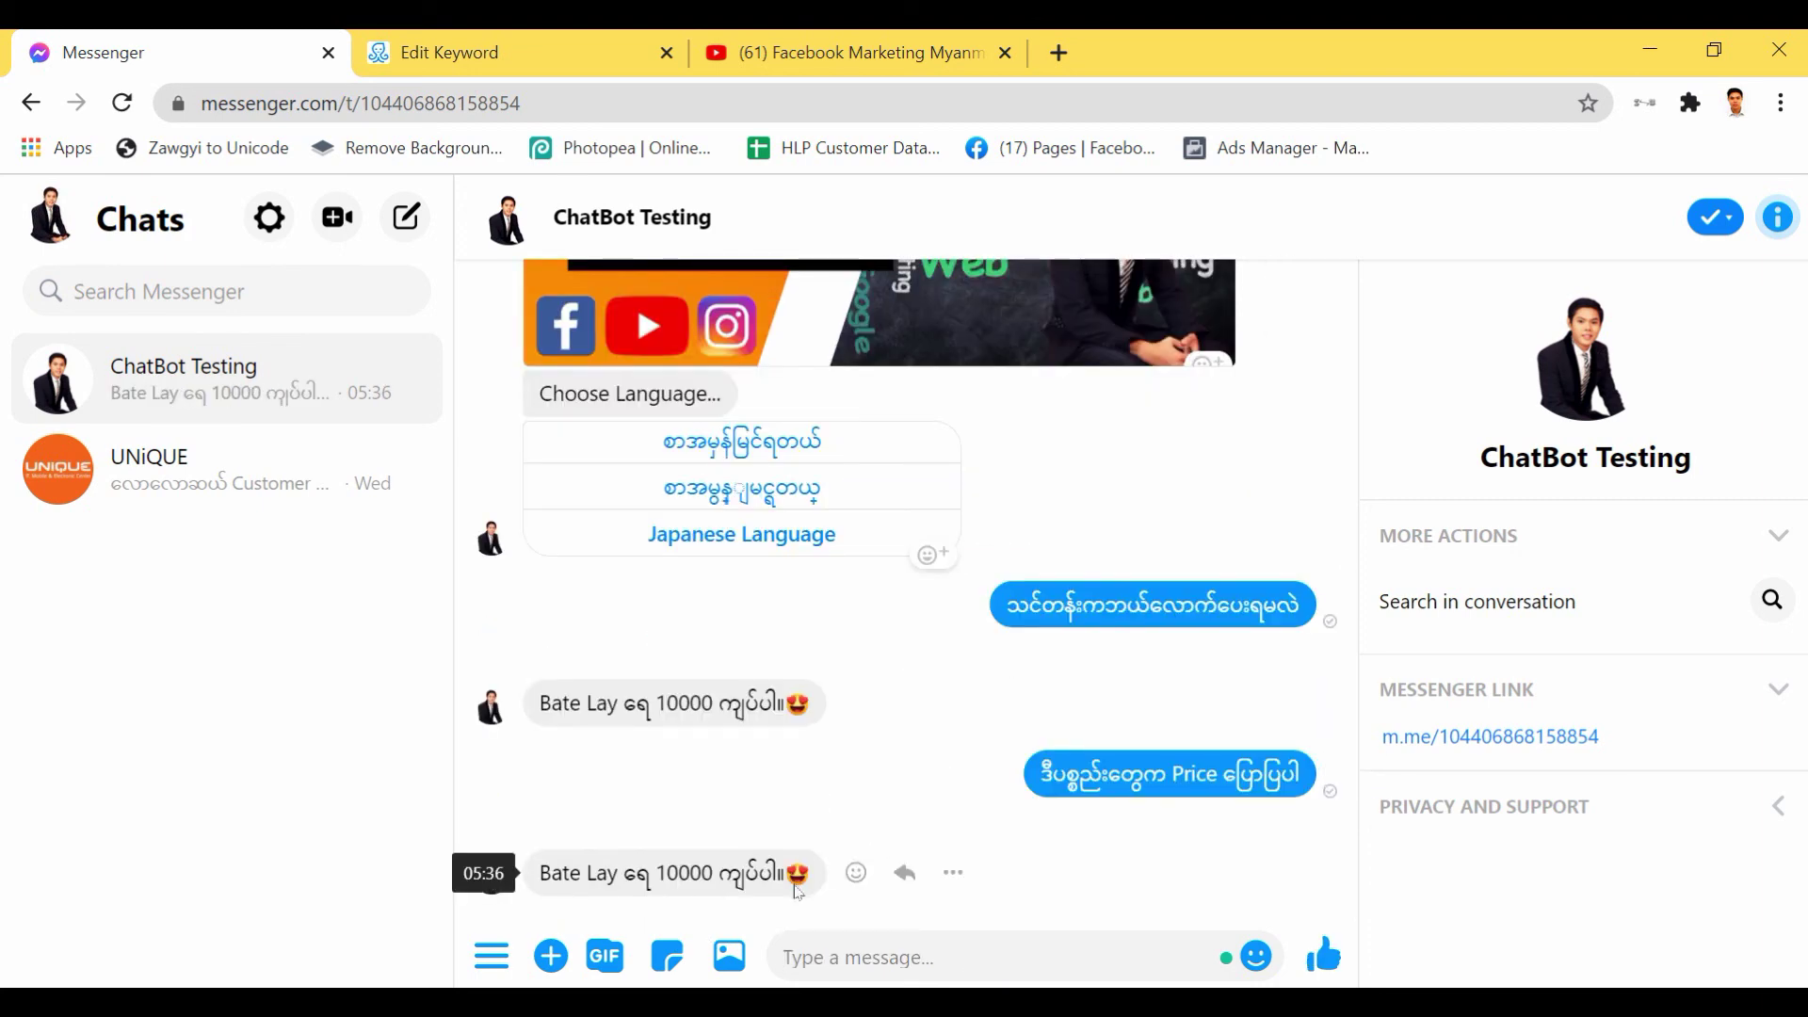
# Send the message "သူတို့က how much" to test the "how much" keyword.
pyautogui.write('သူတို့က')
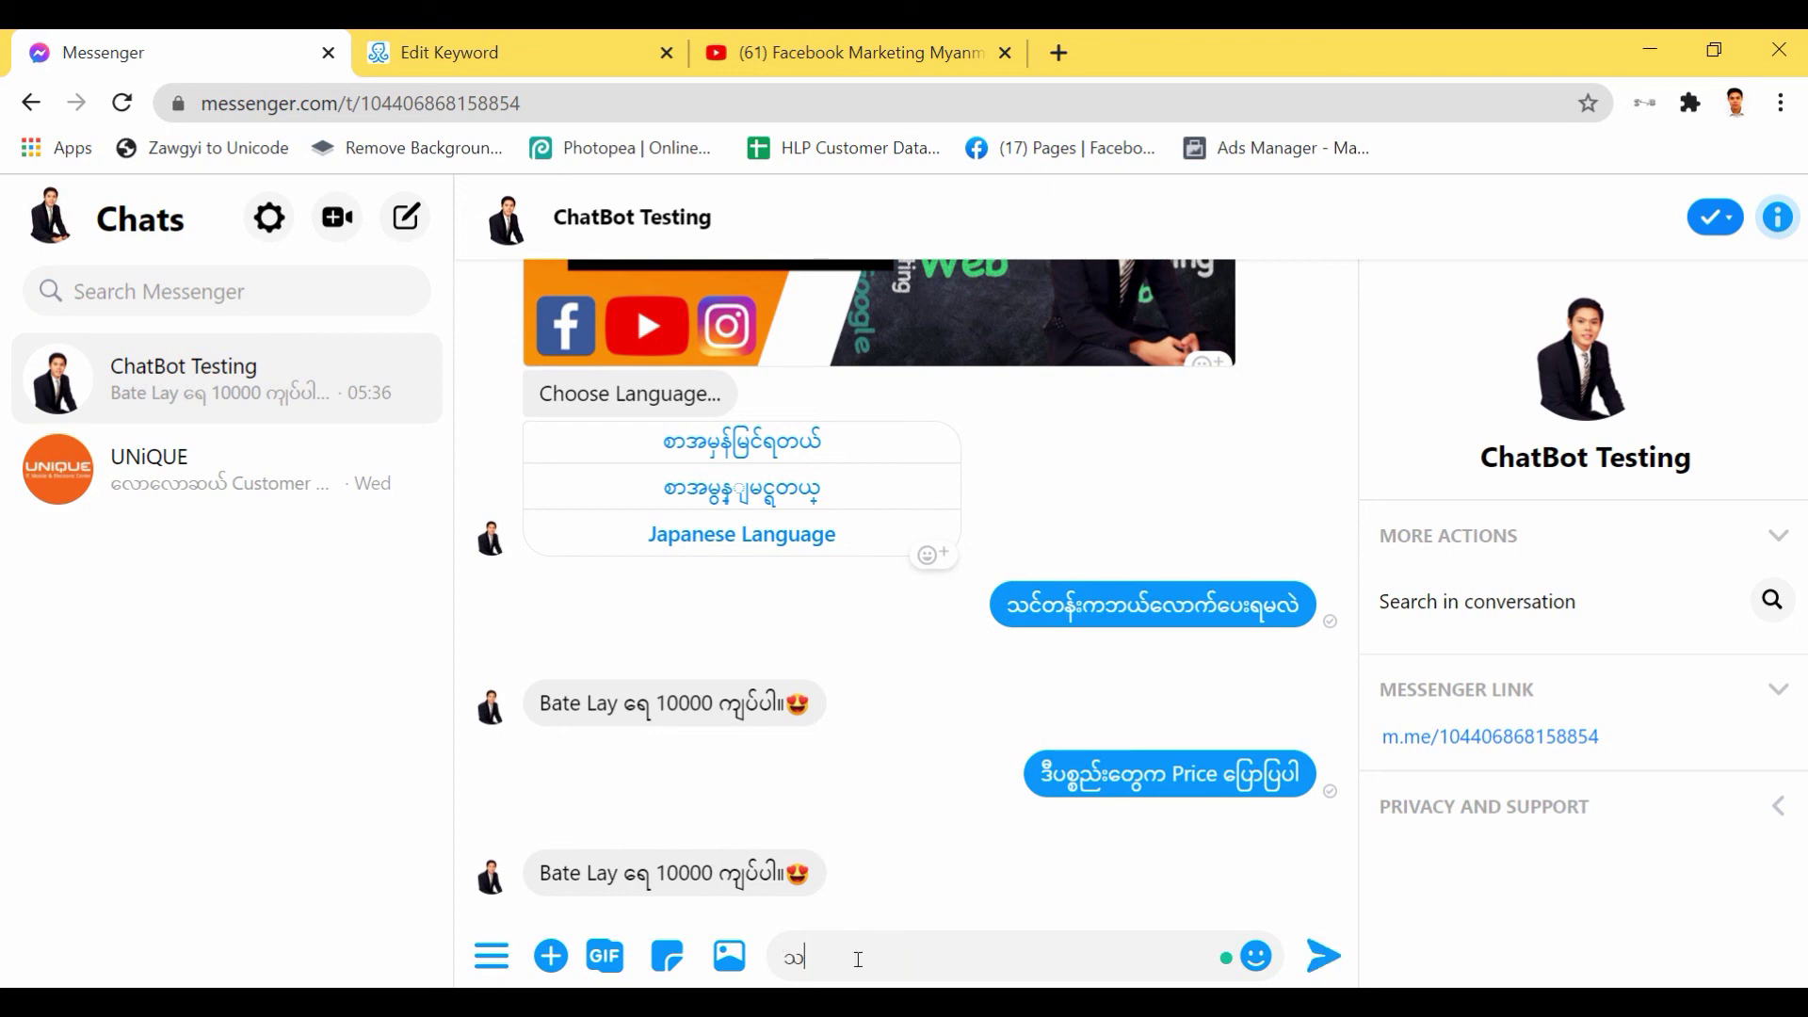
pyautogui.hotkey('ctrl', 'shift')
pyautogui.write('ou')
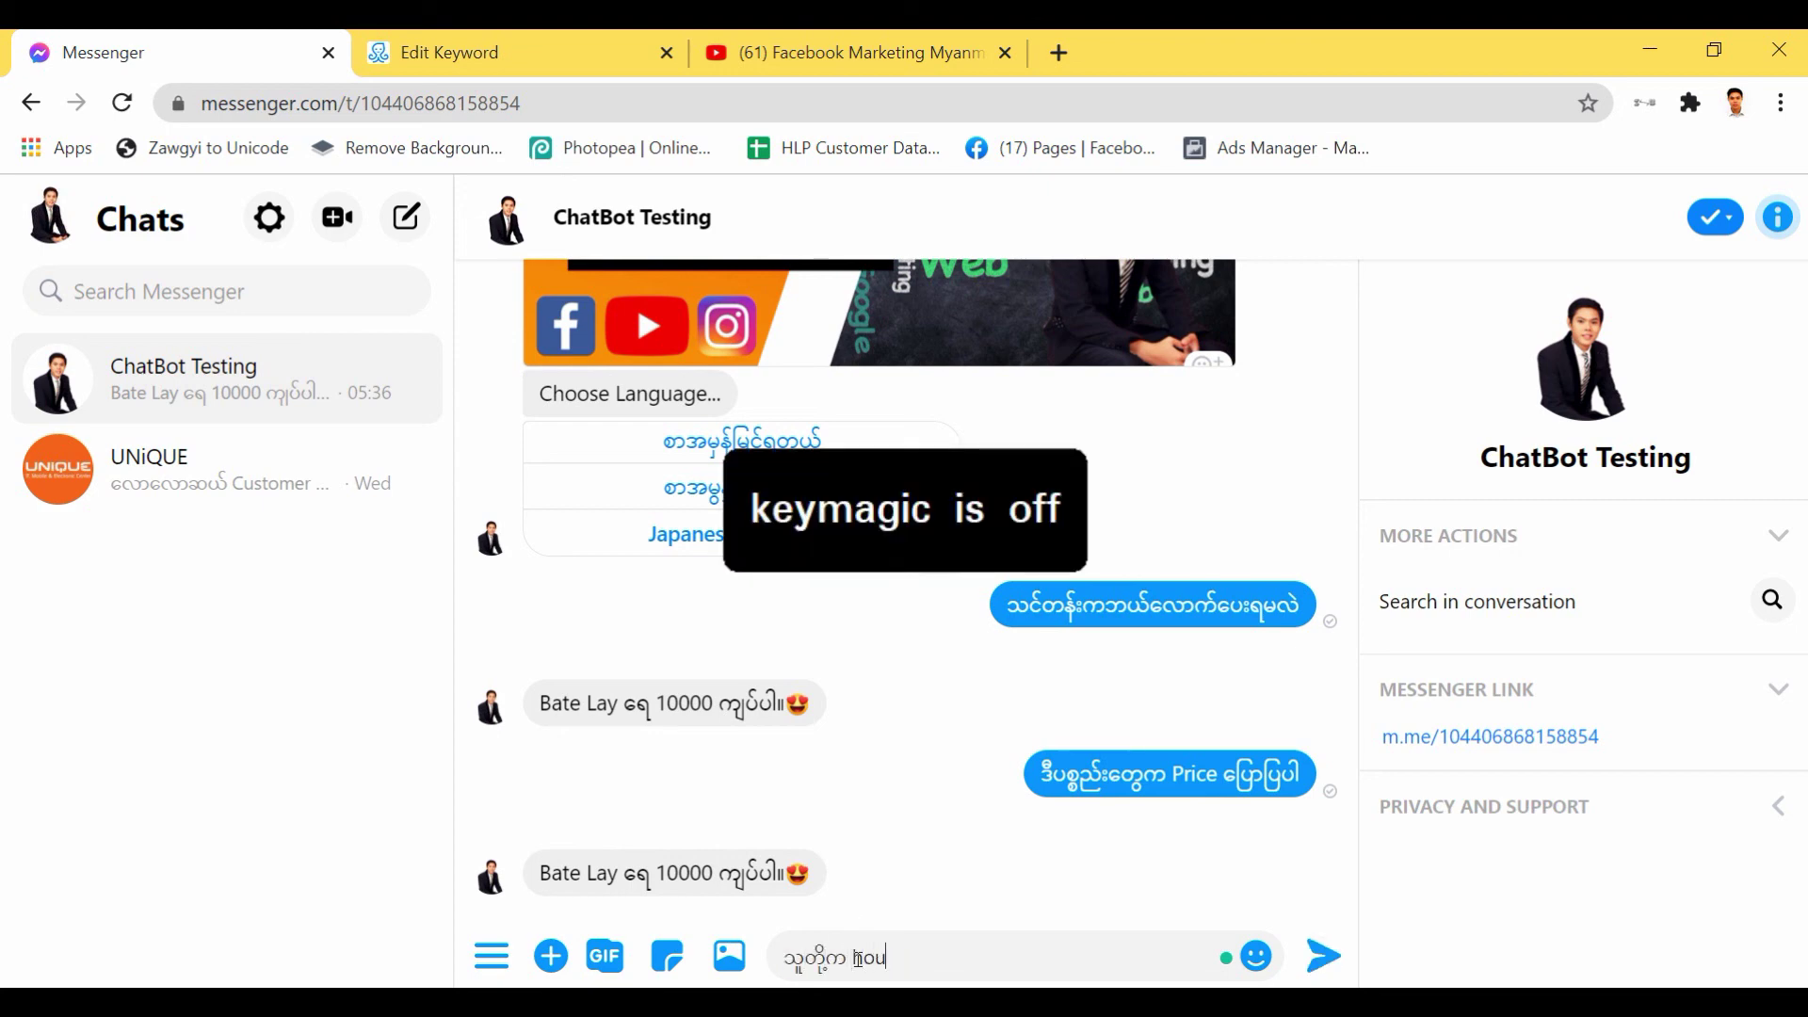
pyautogui.press('BackSpace')
pyautogui.write('w much')
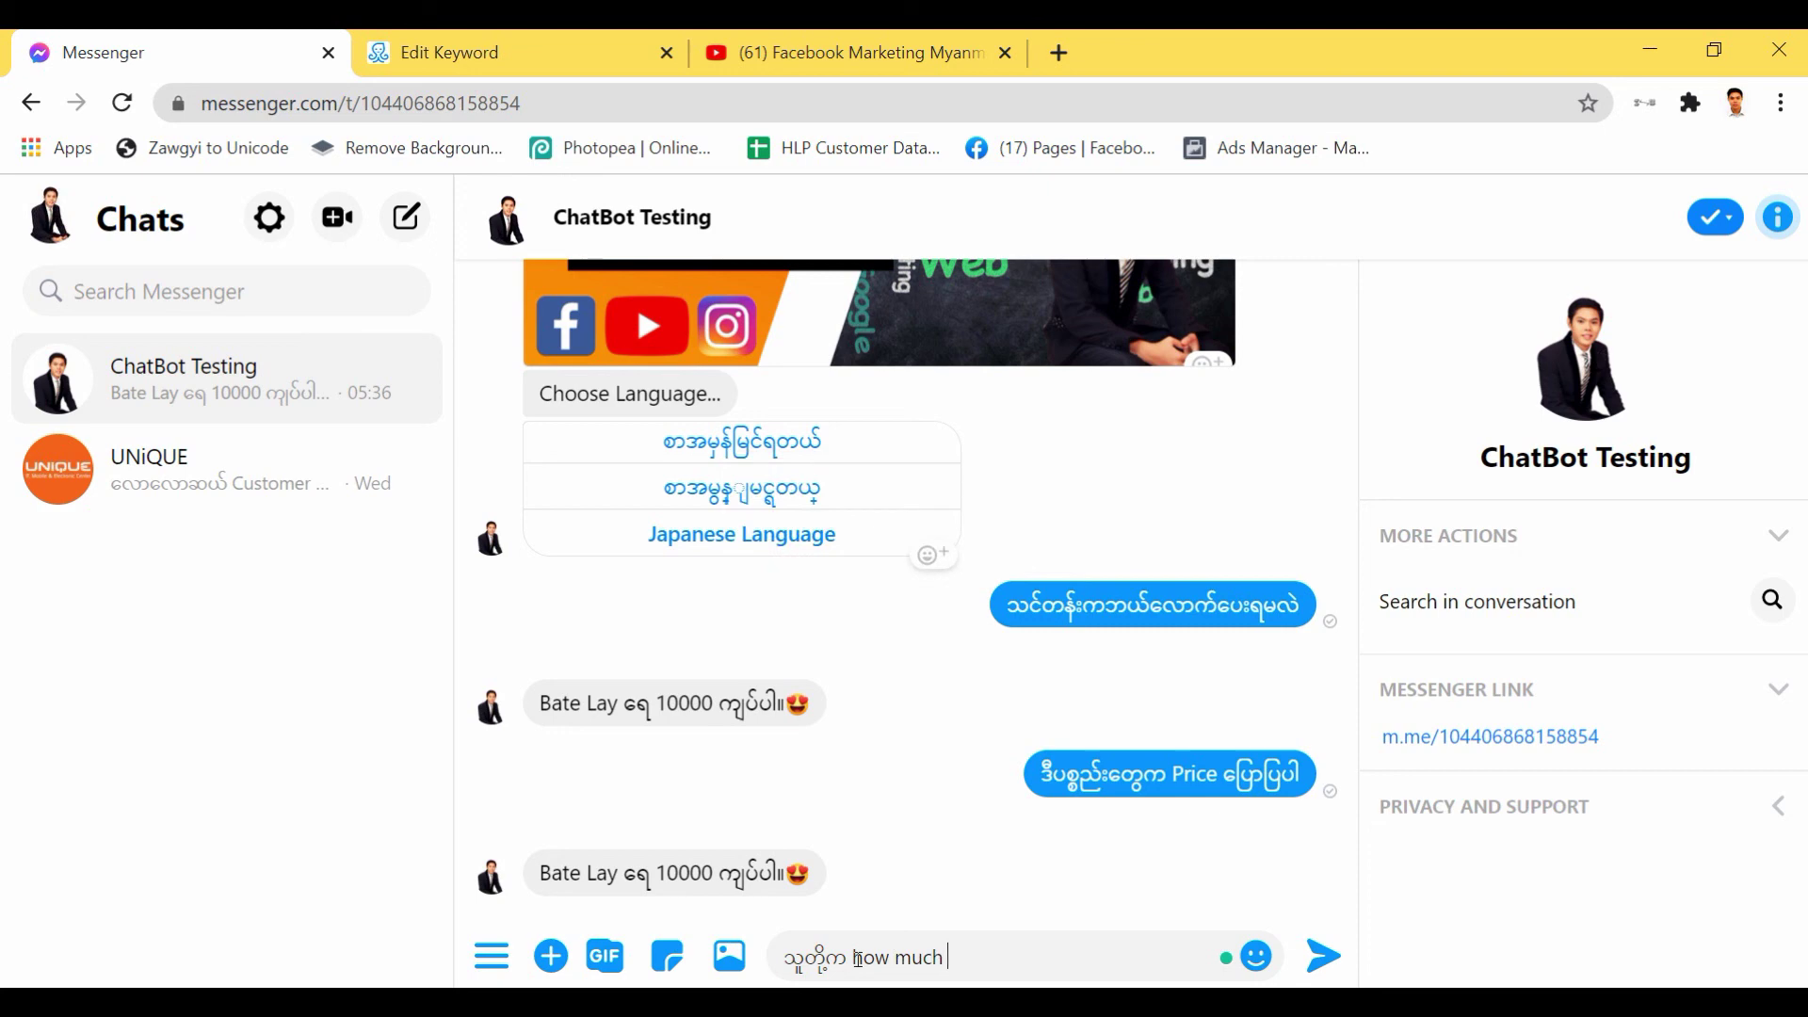
pyautogui.write(' v')
pyautogui.hotkey('ctrl', 'shift')
pyautogui.press('BackSpace')
pyautogui.press('Return')
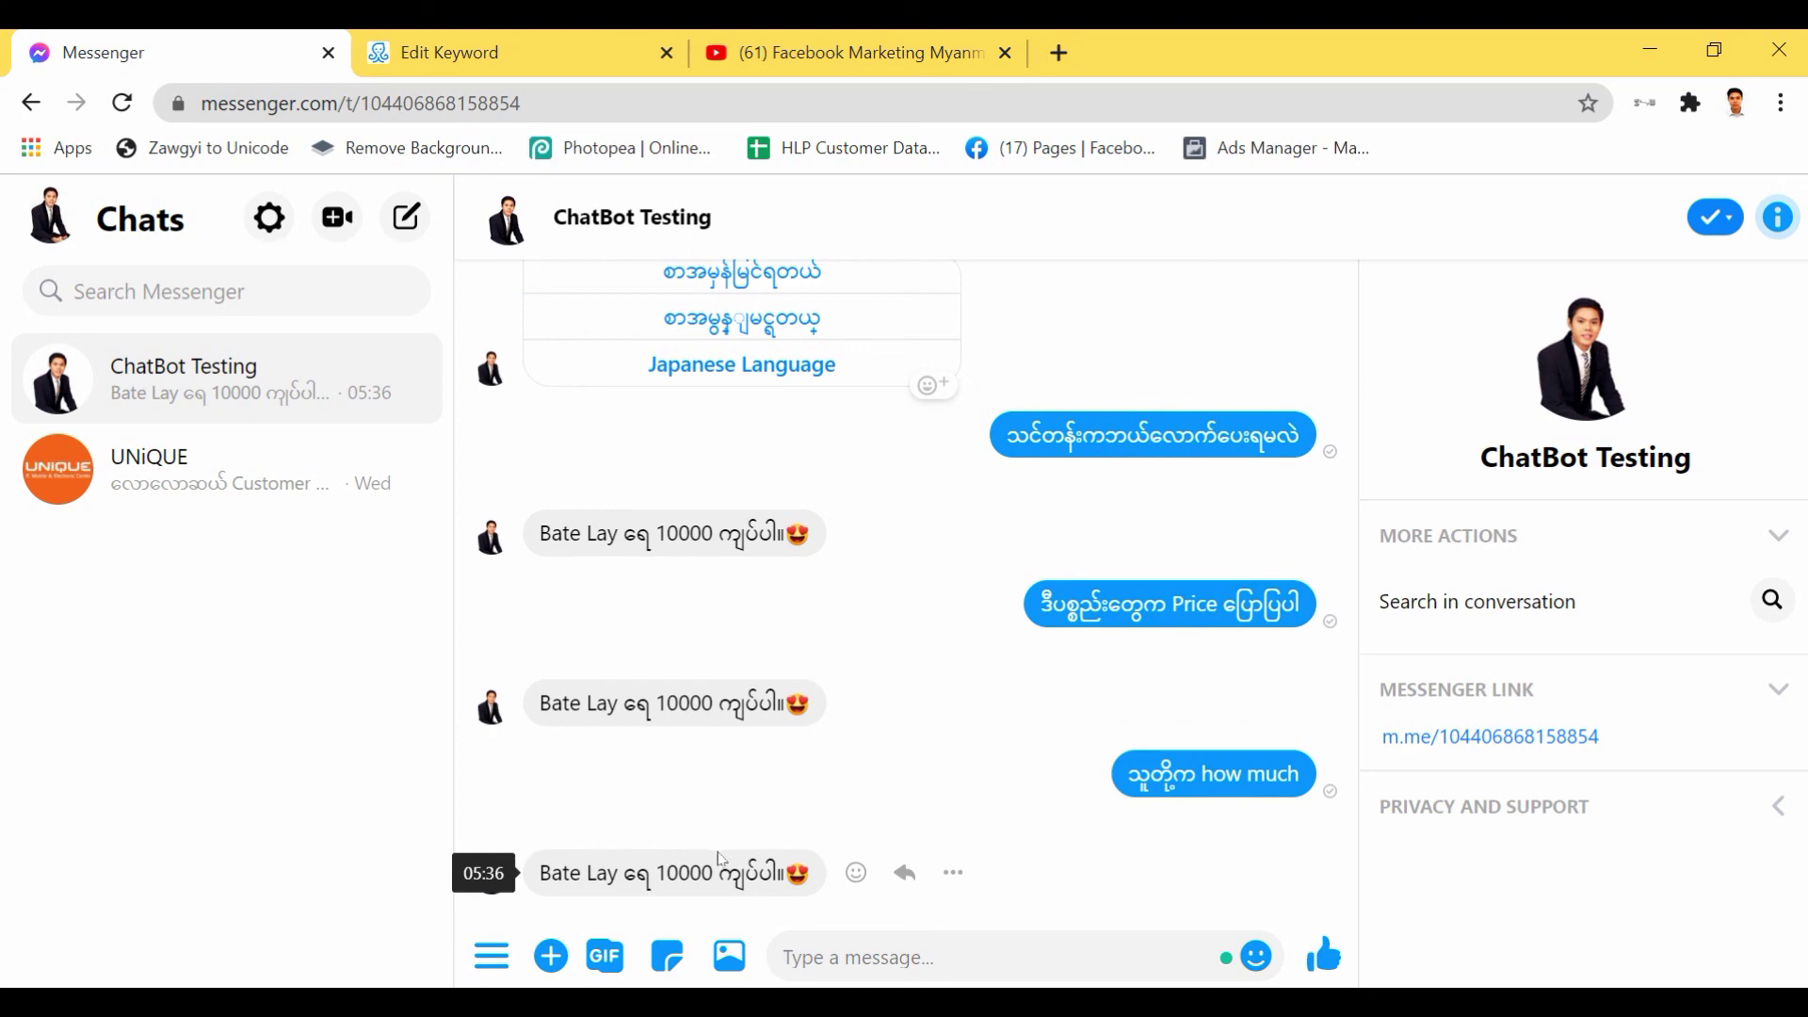
pyautogui.click(443, 52)
pyautogui.click(179, 52)
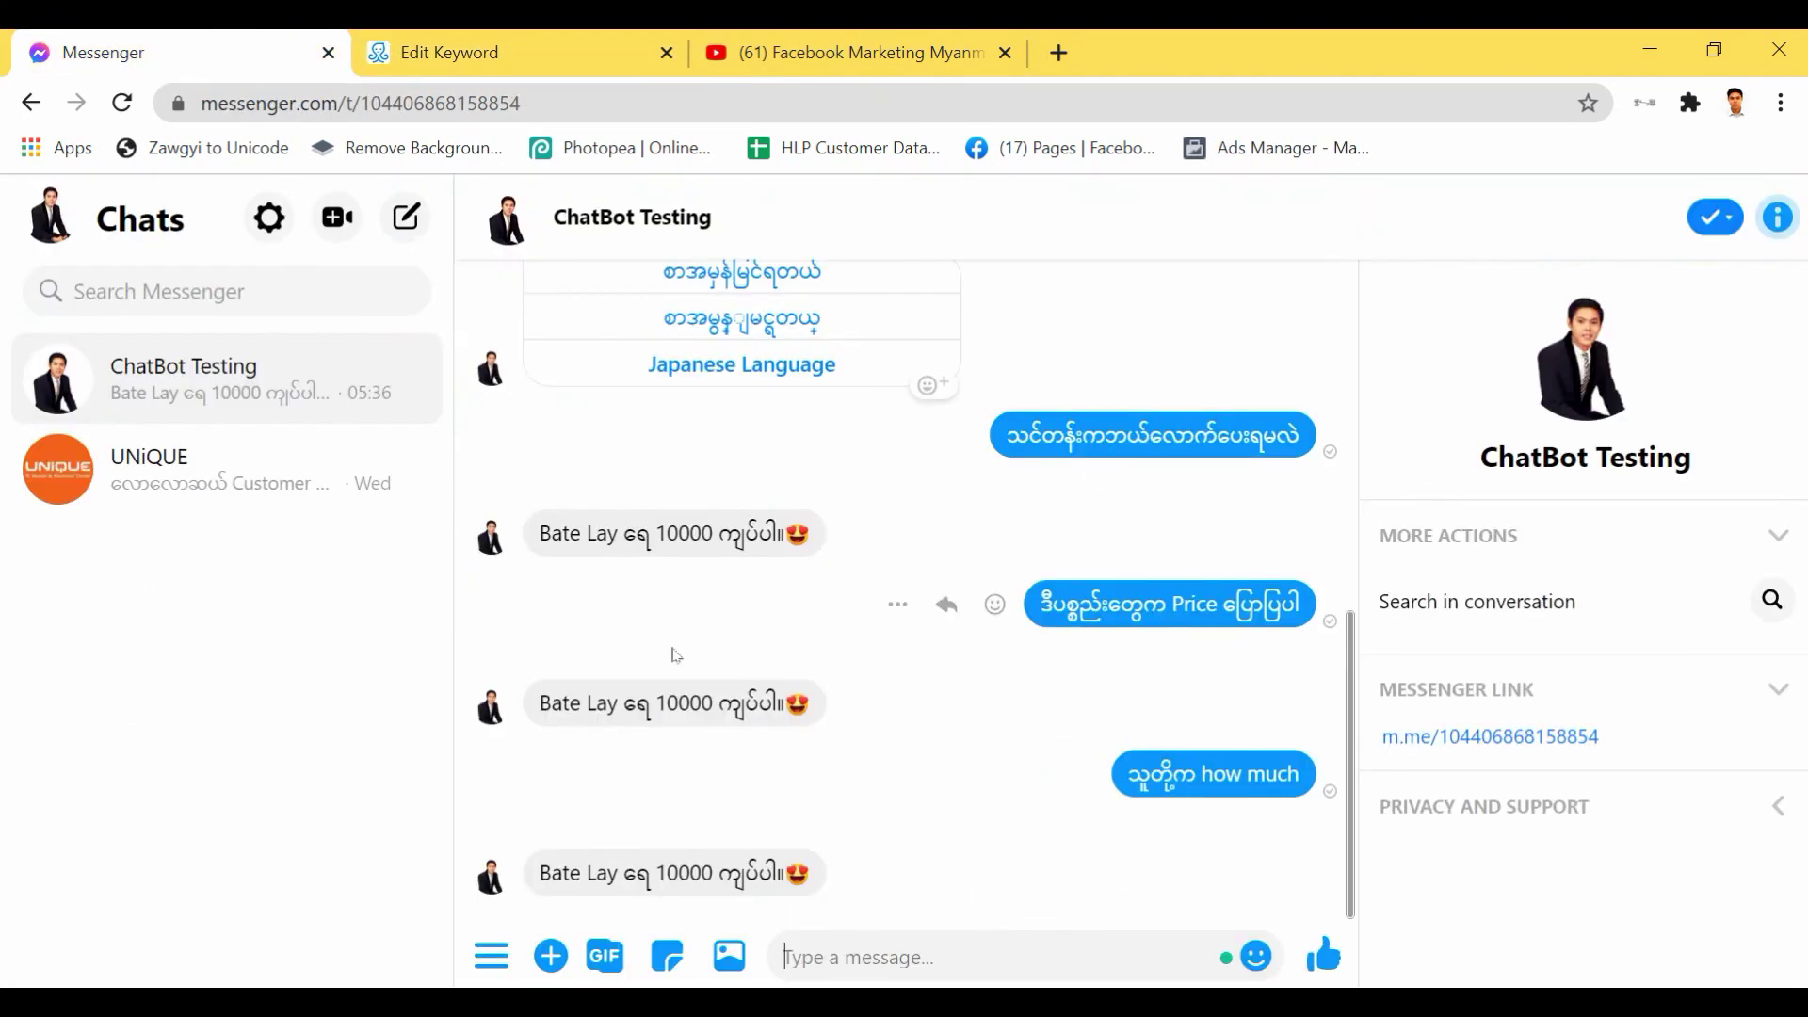